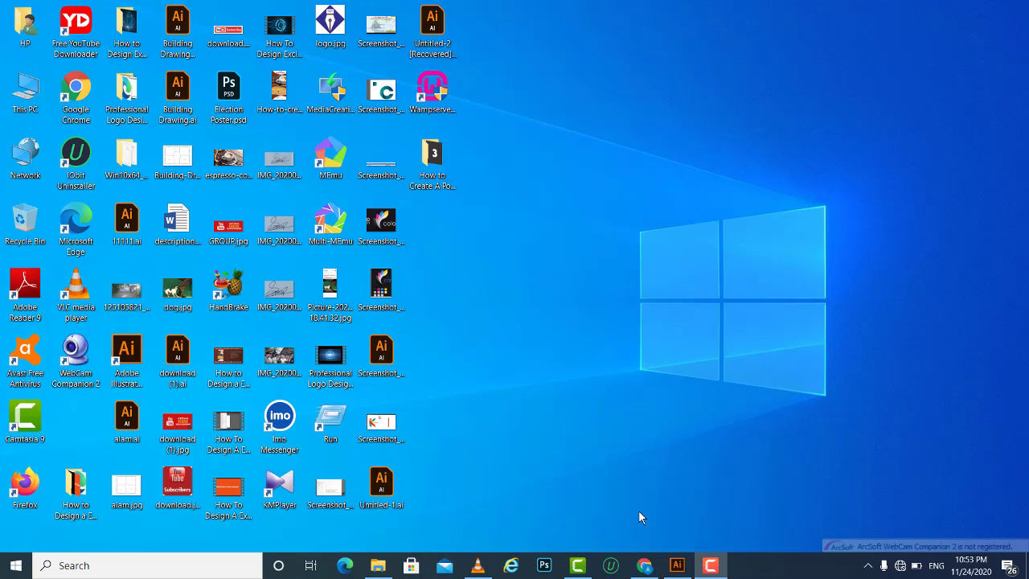
Step: Refresh the Windows desktop and bring Illustrator's blank Untitled-1 document to the front
right_click(633, 302)
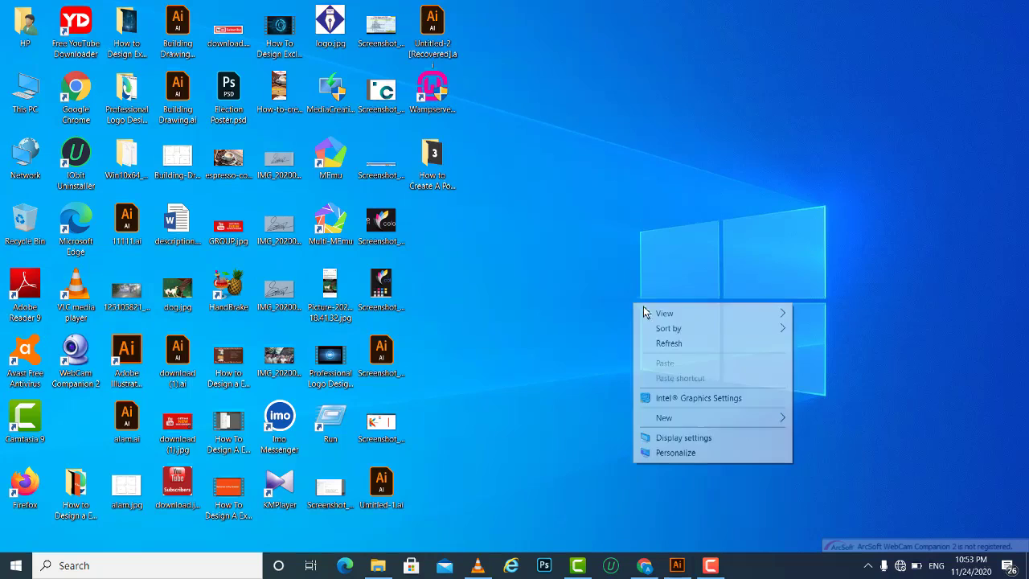
click(696, 342)
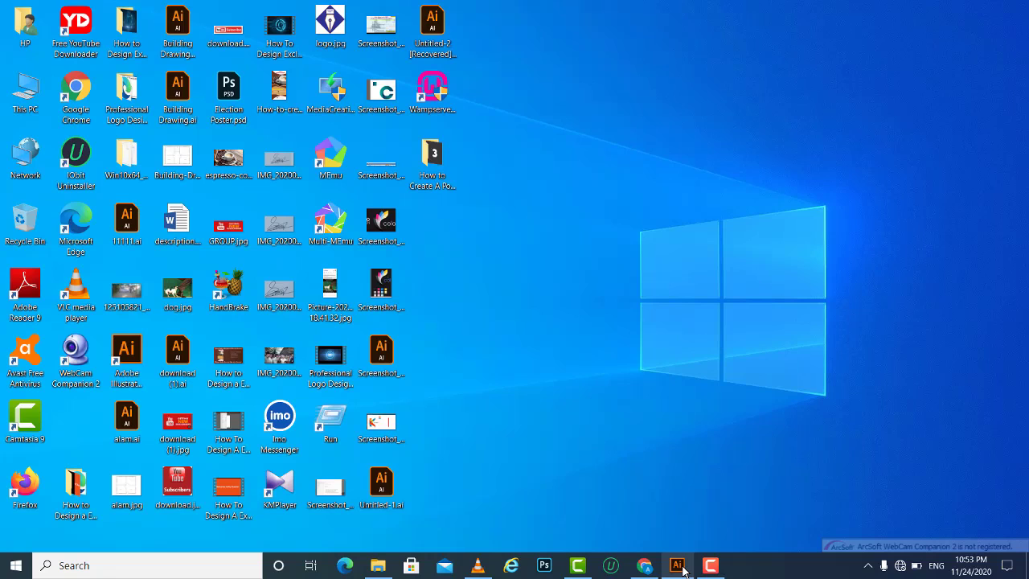
click(677, 565)
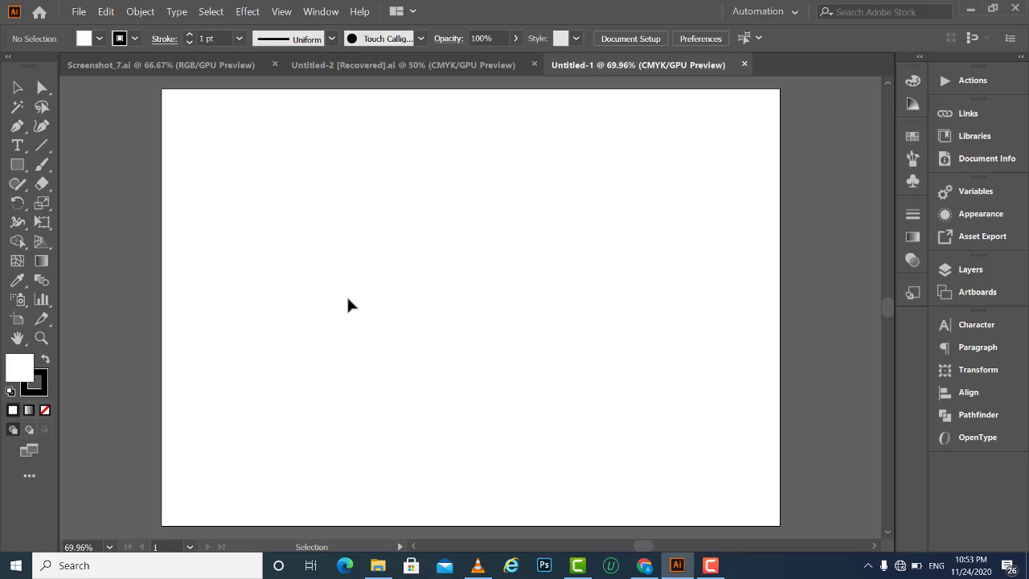
Step: Draw a tall rectangle near the artboard's right edge with the Rectangle tool
drag(248, 181, 613, 329)
drag(262, 162, 540, 291)
mouse_move(324, 168)
mouse_down()
mouse_move(413, 230)
mouse_move(434, 226)
mouse_up()
drag(228, 163, 295, 217)
drag(171, 129, 474, 275)
drag(323, 150, 498, 321)
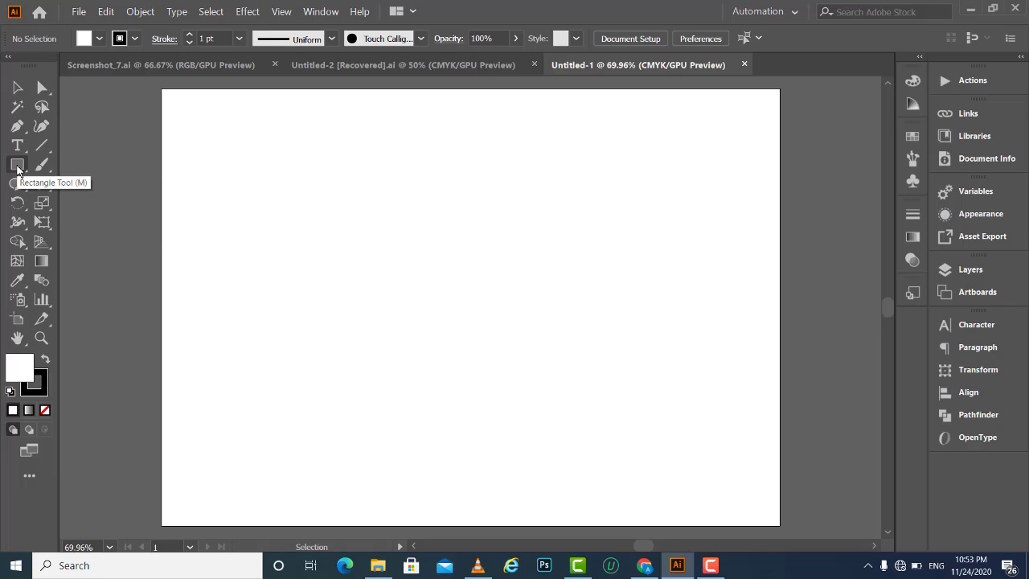
click(18, 165)
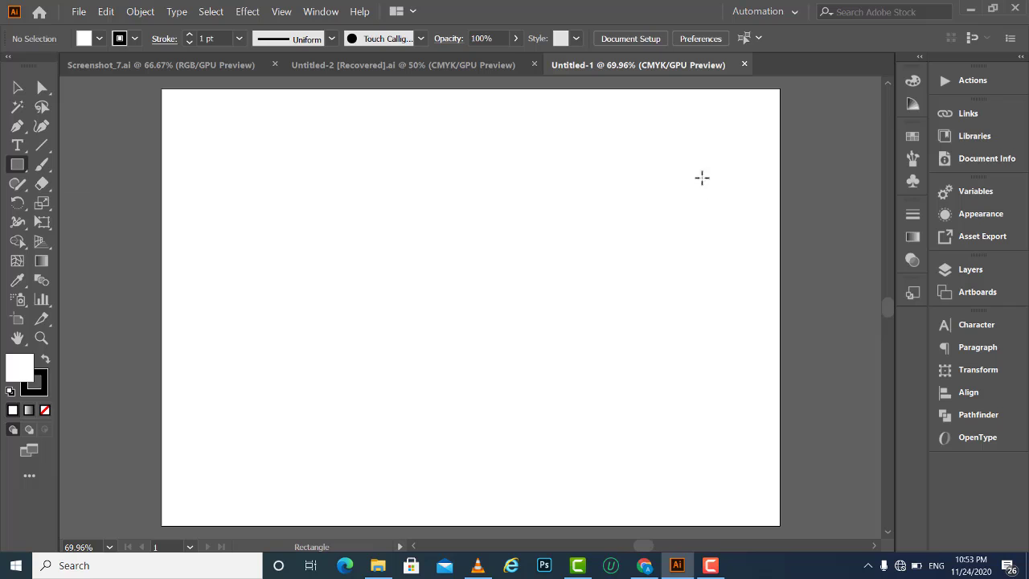
drag(684, 154, 750, 298)
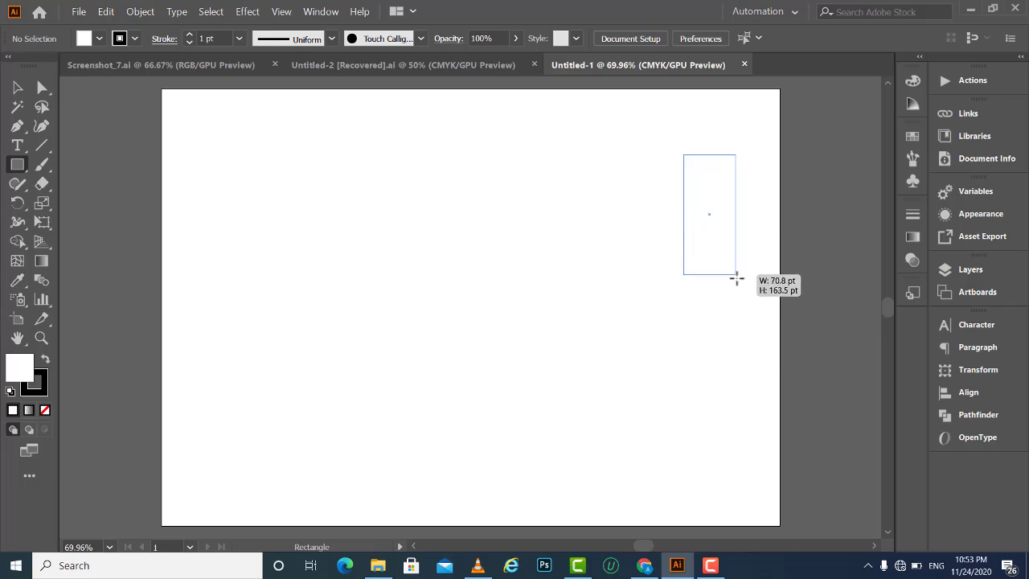
drag(749, 298, 736, 354)
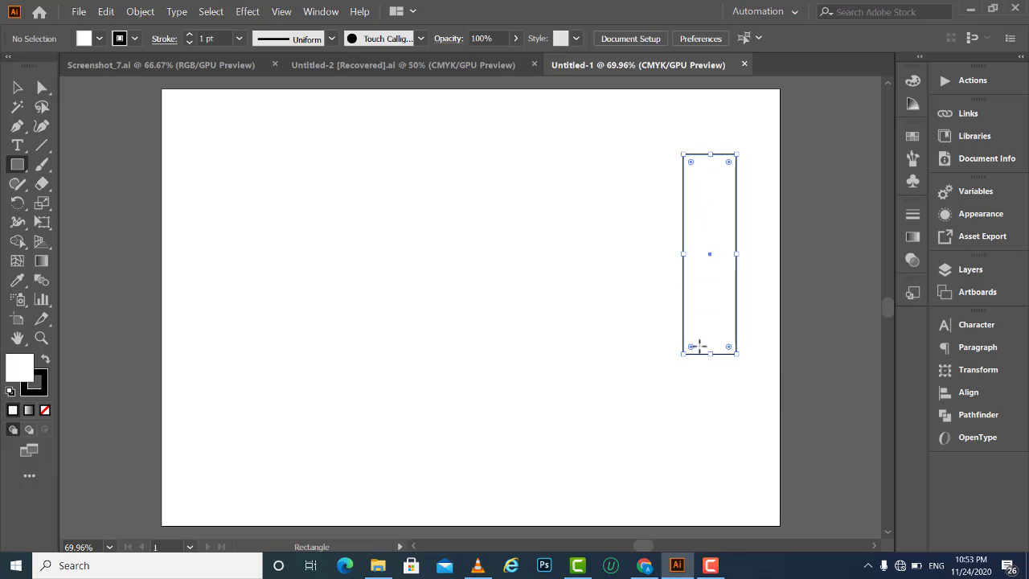
Step: Give the rectangle a red fill and no stroke
click(134, 39)
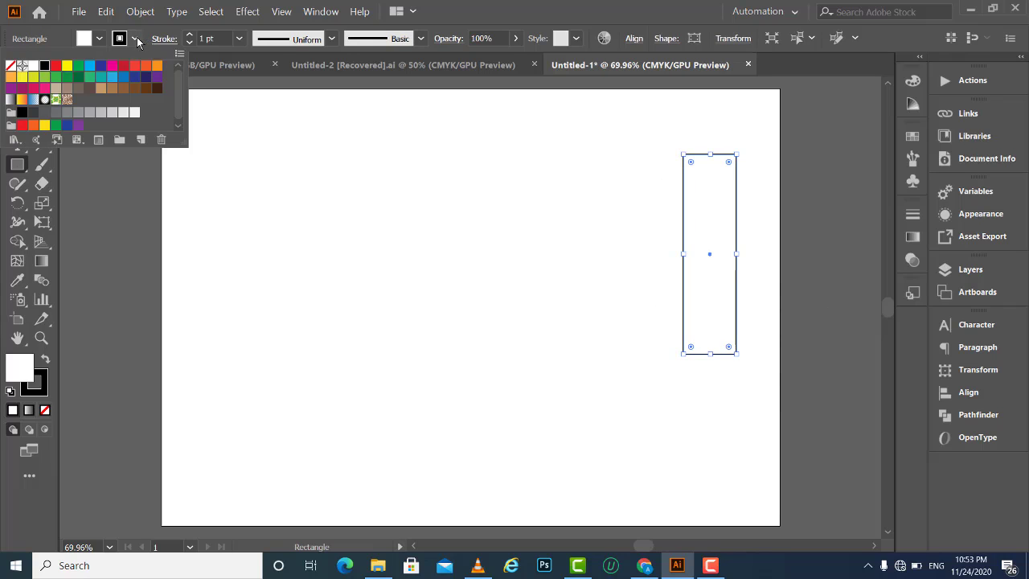
click(8, 69)
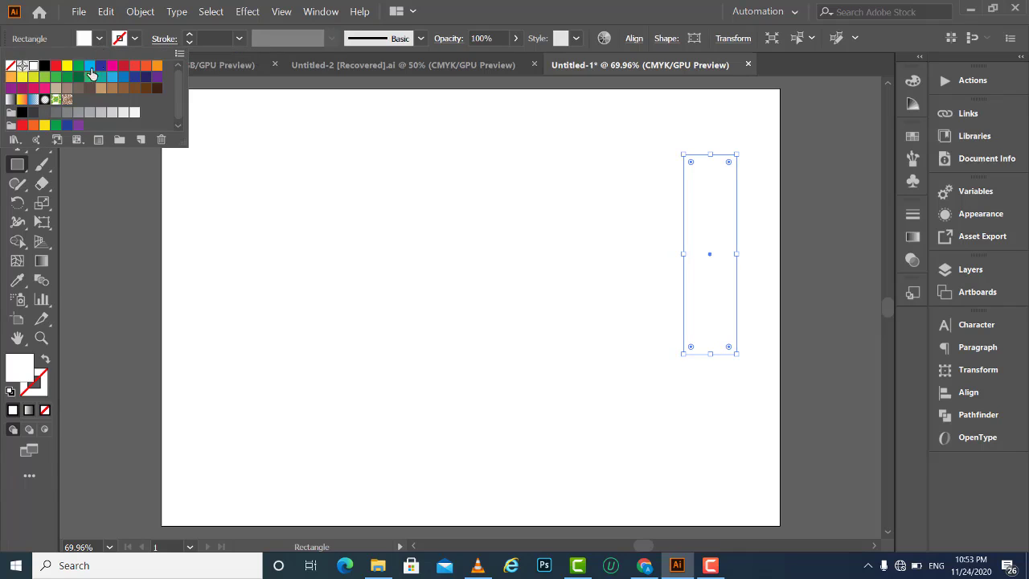
click(55, 65)
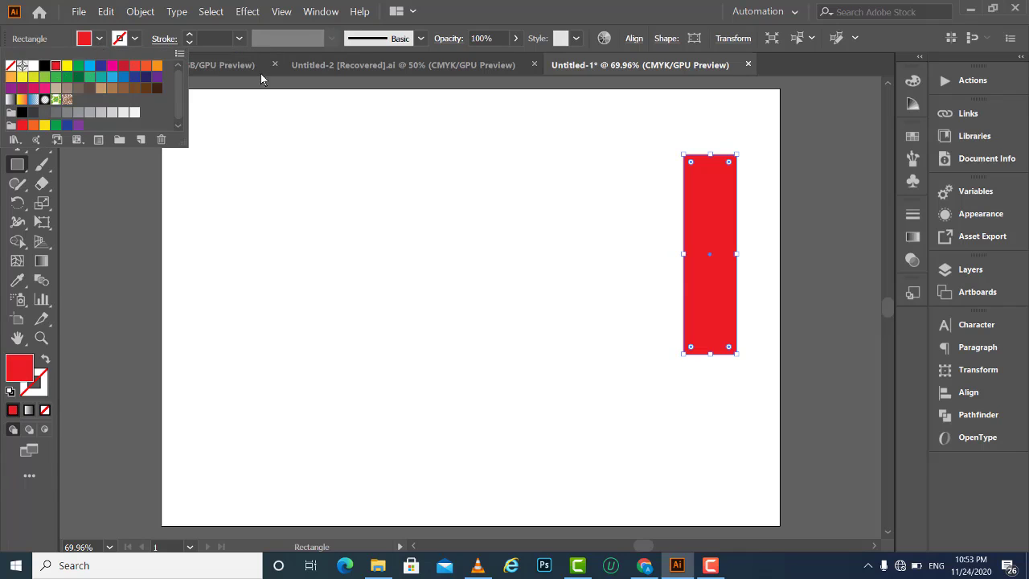
click(247, 233)
click(331, 180)
click(555, 311)
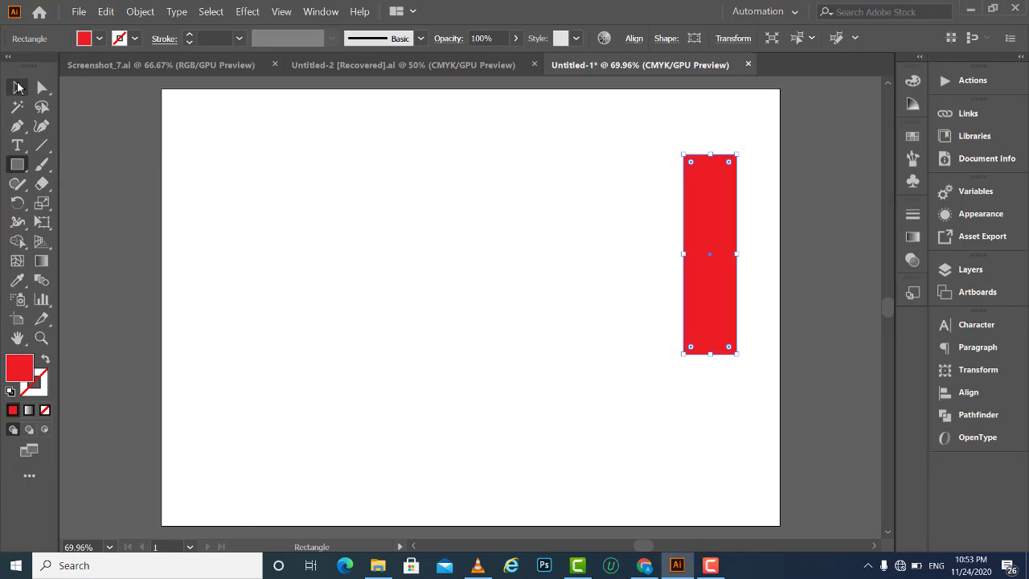
Step: Narrow the red rectangle from both its left and right sides
click(18, 87)
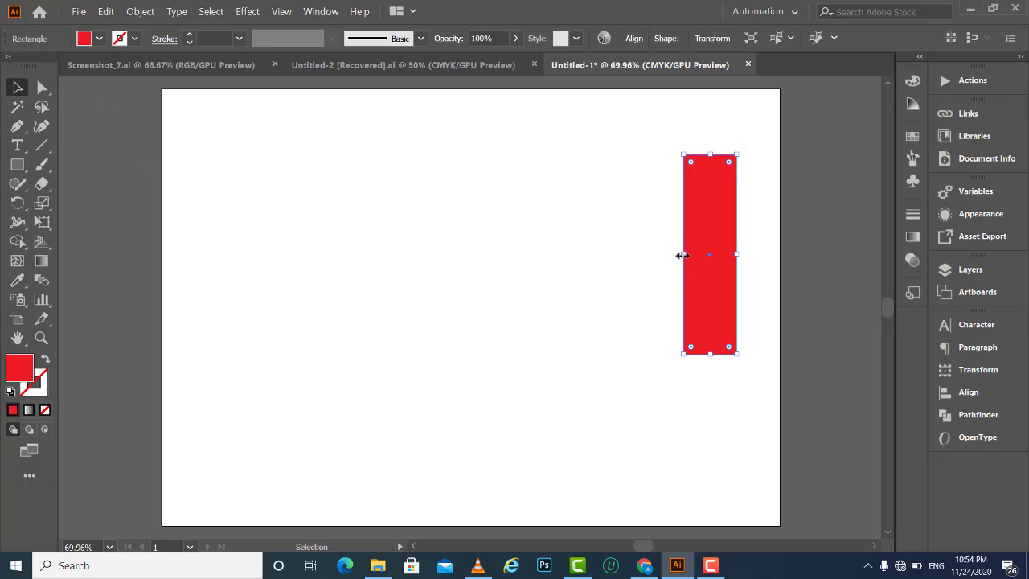
drag(682, 255, 699, 257)
key(ctrl+shift+a)
drag(740, 254, 730, 256)
click(638, 164)
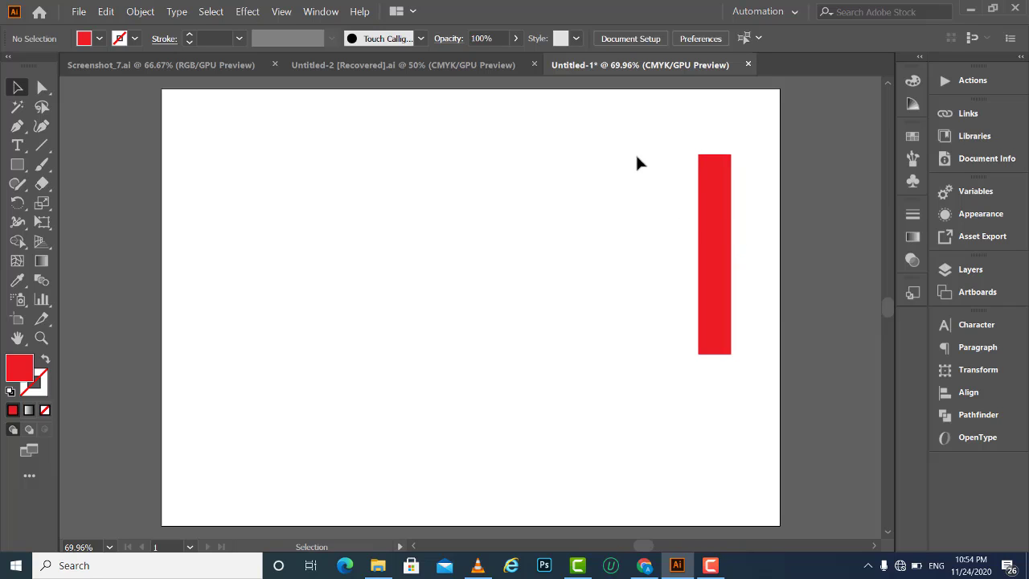
click(713, 208)
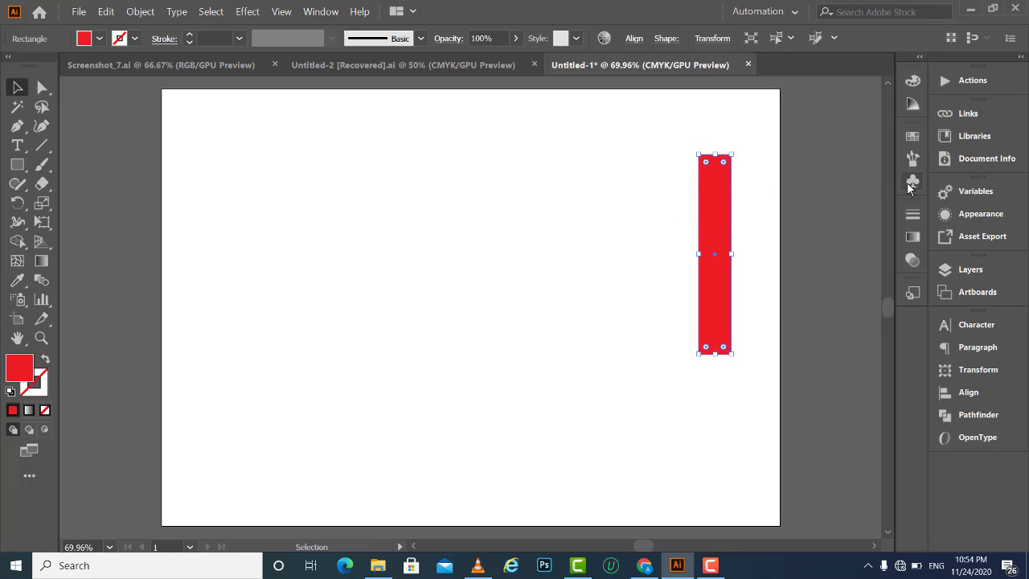
drag(429, 188, 547, 349)
drag(606, 154, 831, 326)
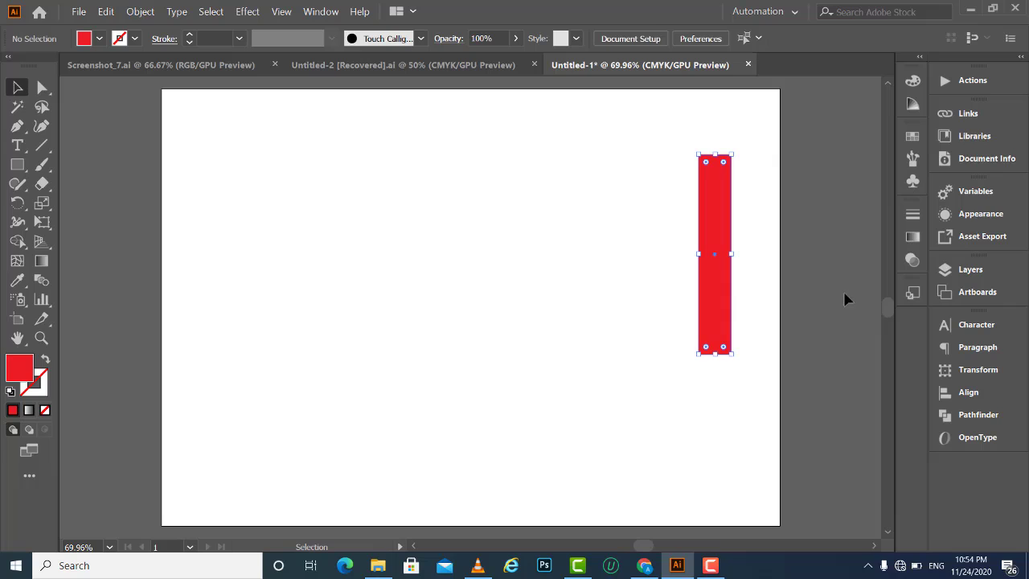
Step: Save the rectangle as a symbol named 'red' and delete it from the artboard
click(915, 183)
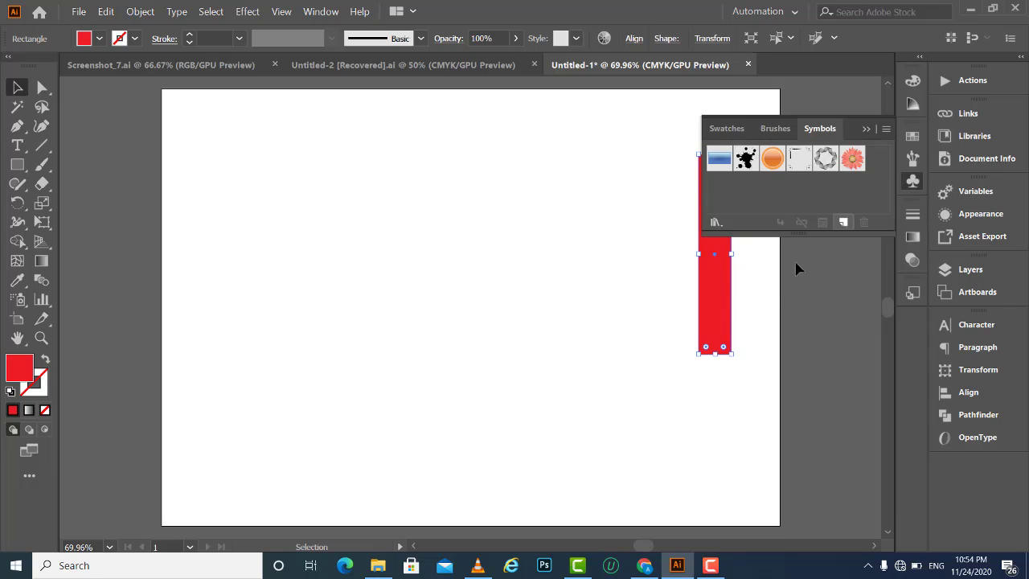
drag(727, 262, 752, 207)
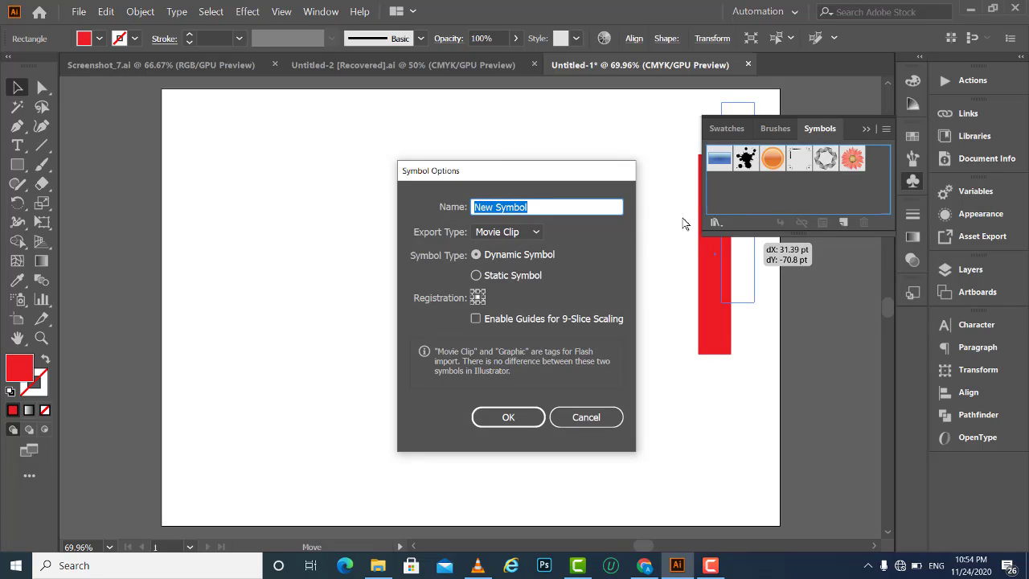
text(red)
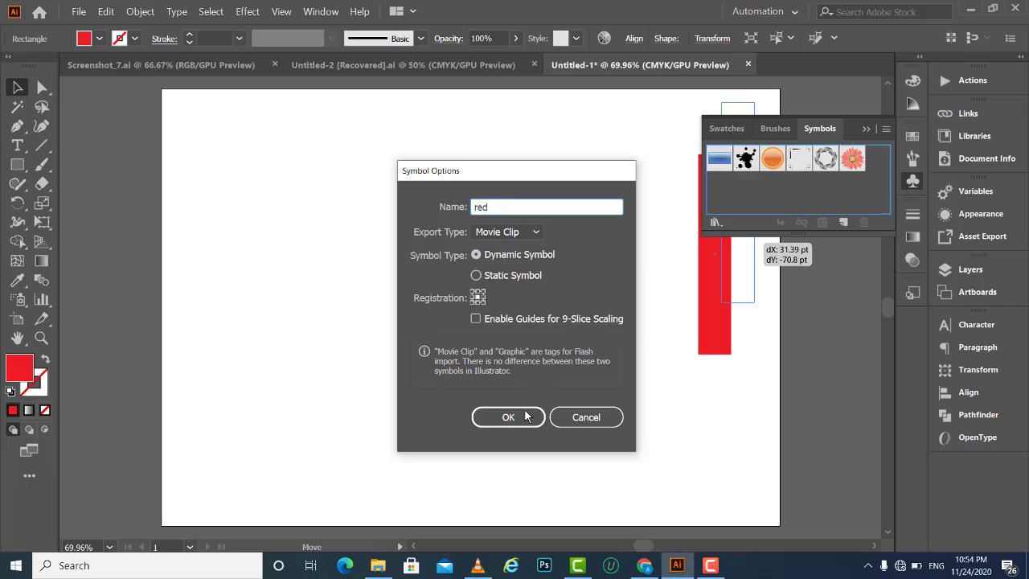
click(527, 416)
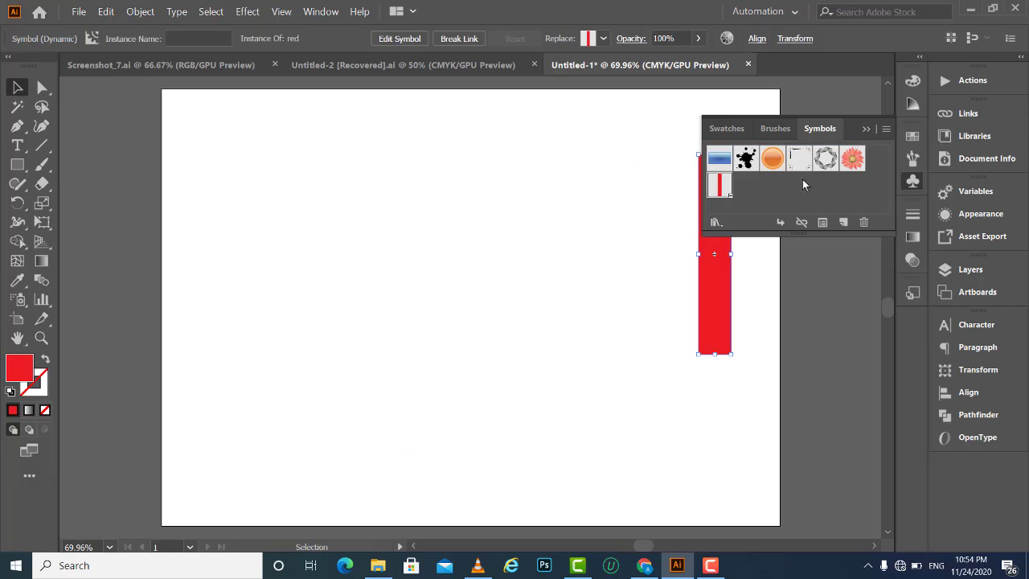
click(866, 132)
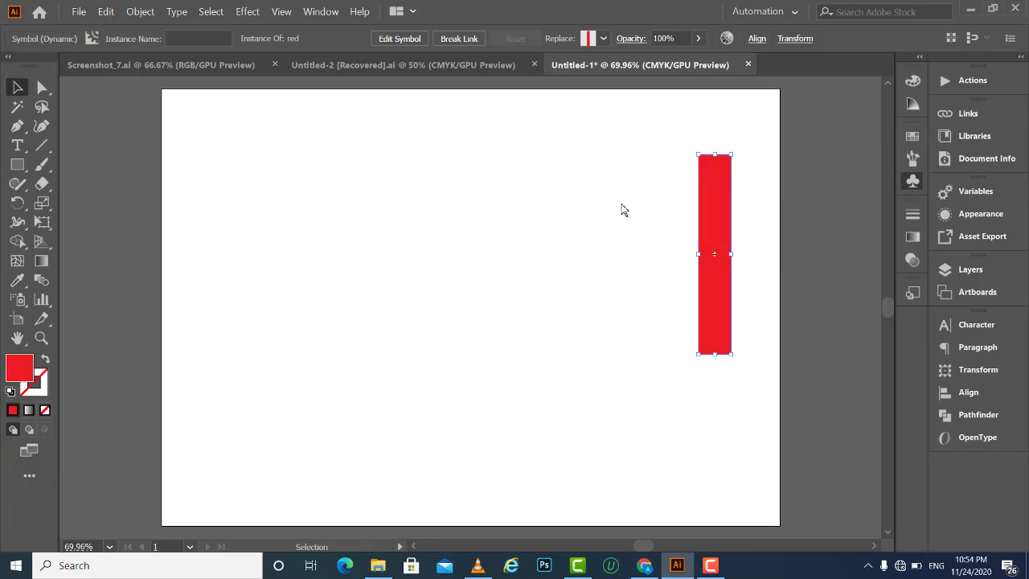
click(623, 188)
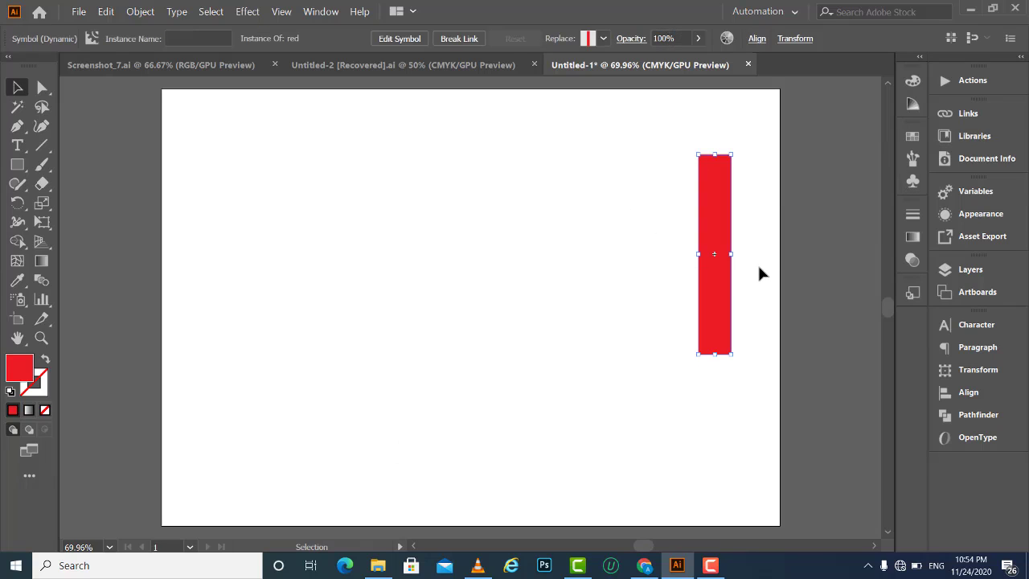
key(Delete)
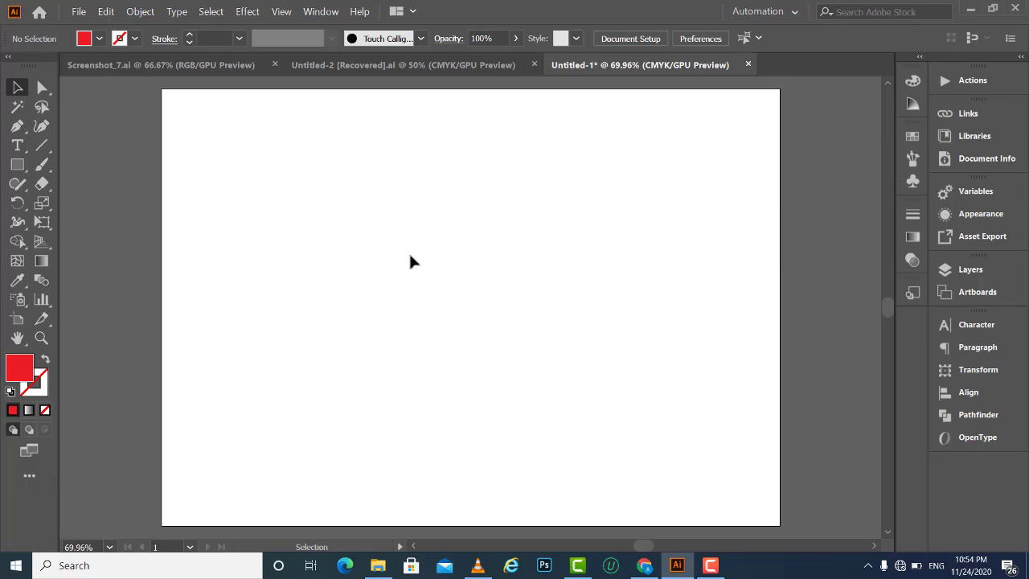
Step: Draw a large red rectangle, about 192.7 × 333.58 pt, on the artboard's right
click(20, 170)
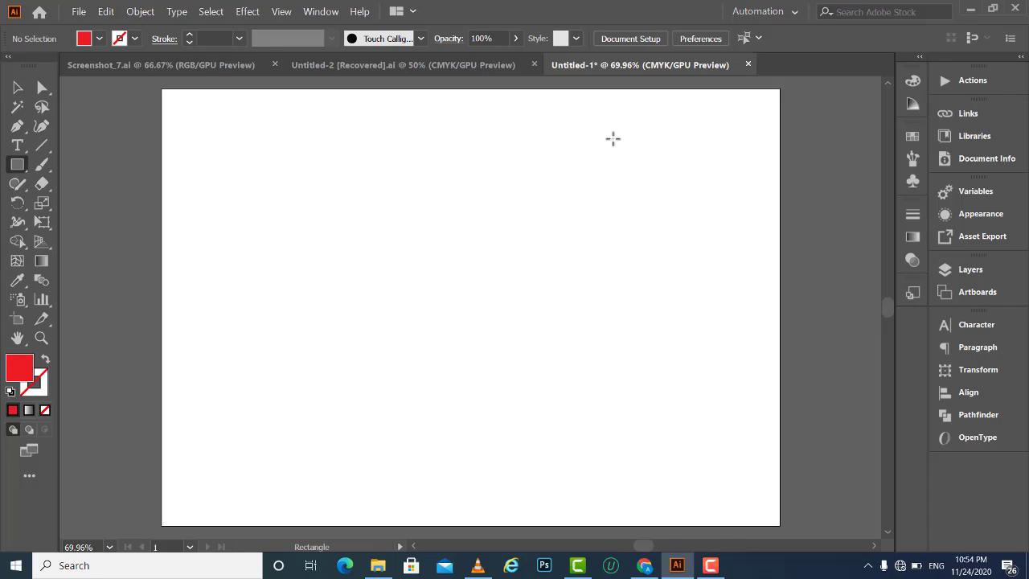
drag(614, 150, 753, 395)
key(v)
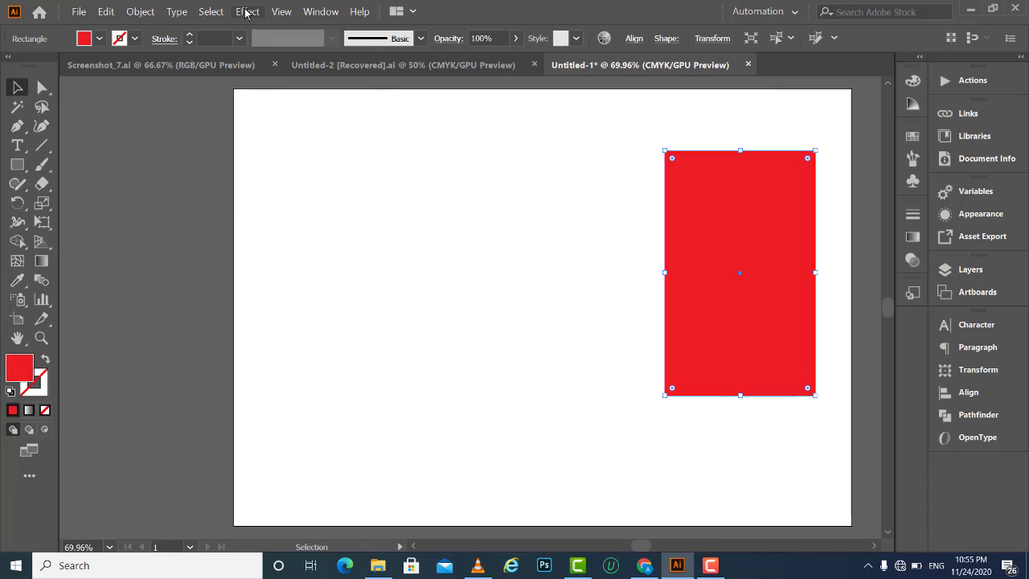
click(246, 12)
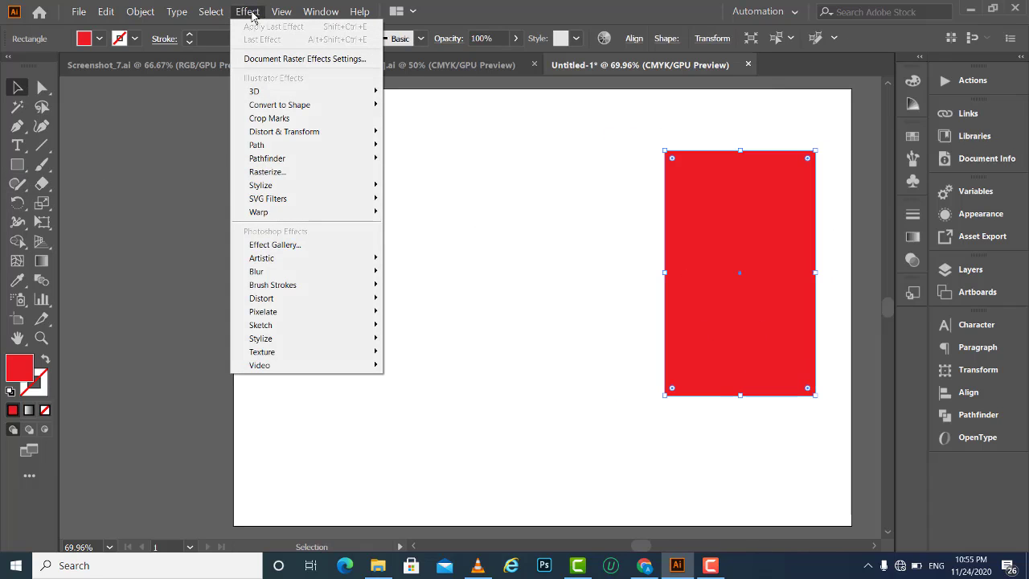
mouse_move(254, 90)
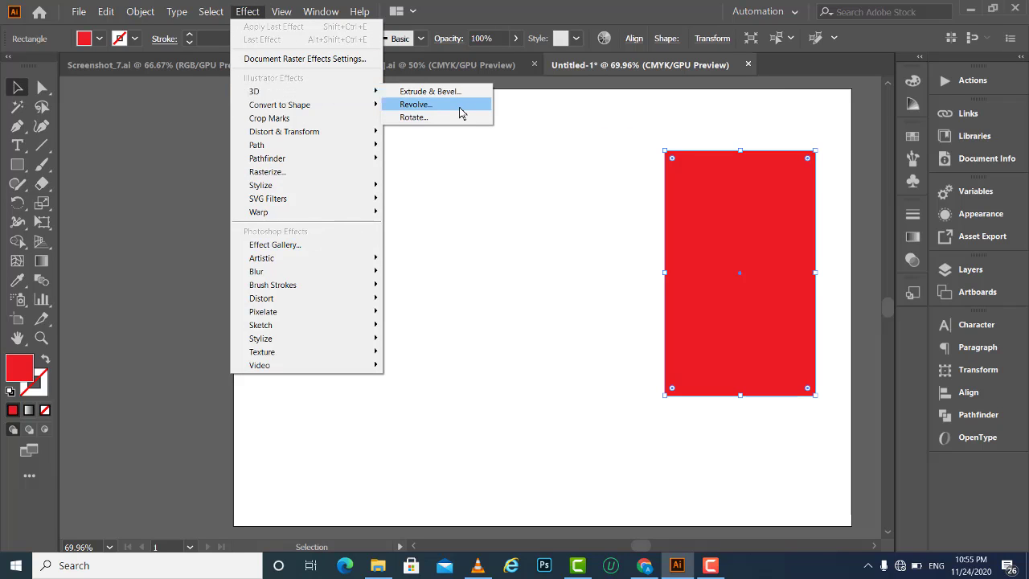
Step: In 3D Revolve, set X, Y and Z rotation to 0° with Preview on, then go to Map Art
click(460, 107)
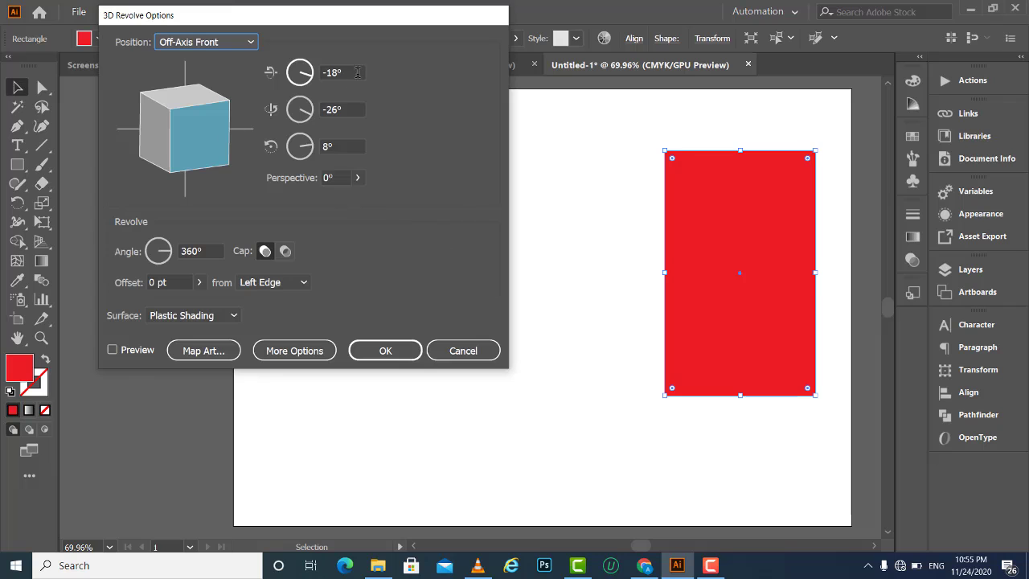
click(352, 71)
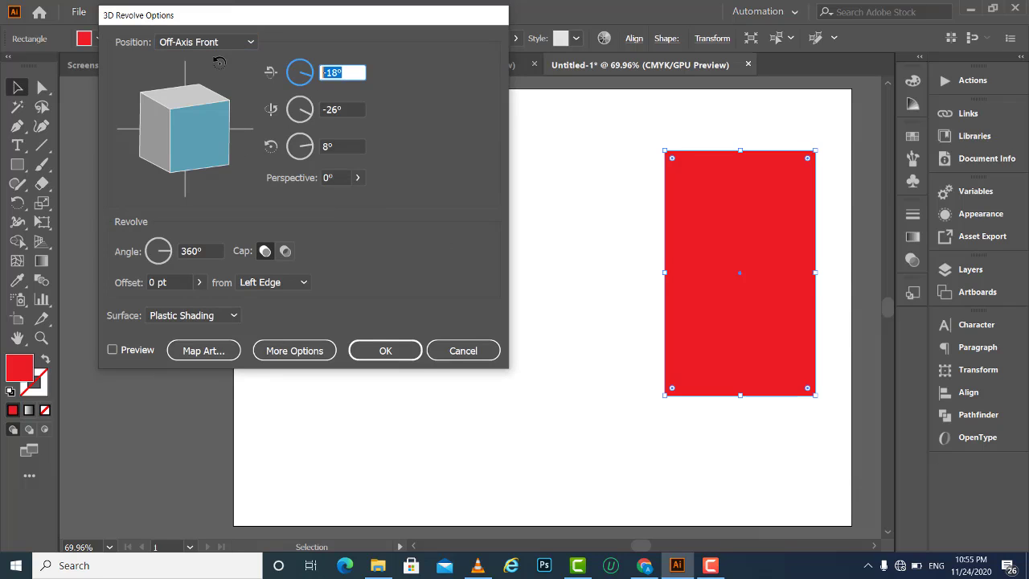
text(0)
key(Tab)
text(0)
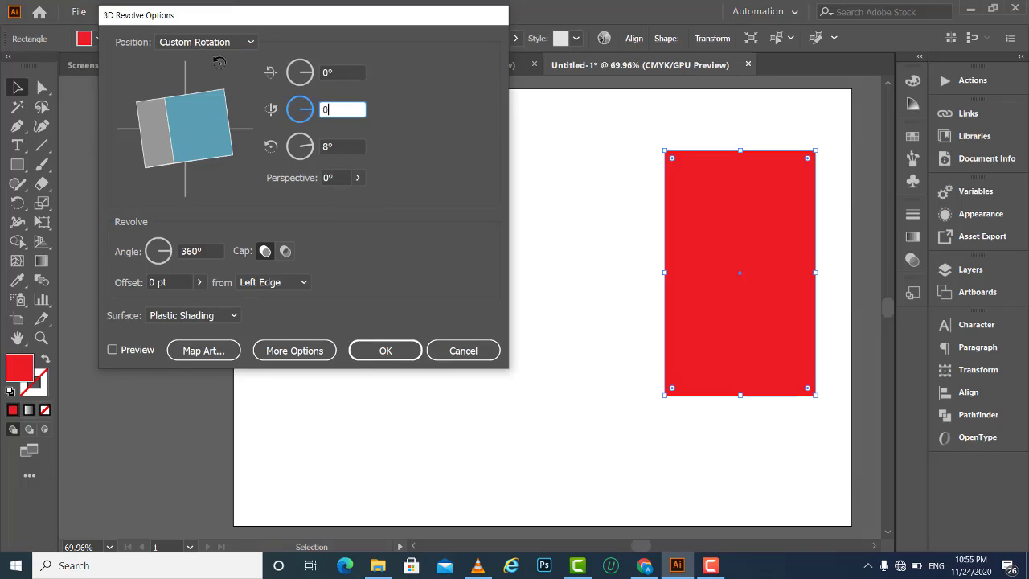
key(Tab)
text(0)
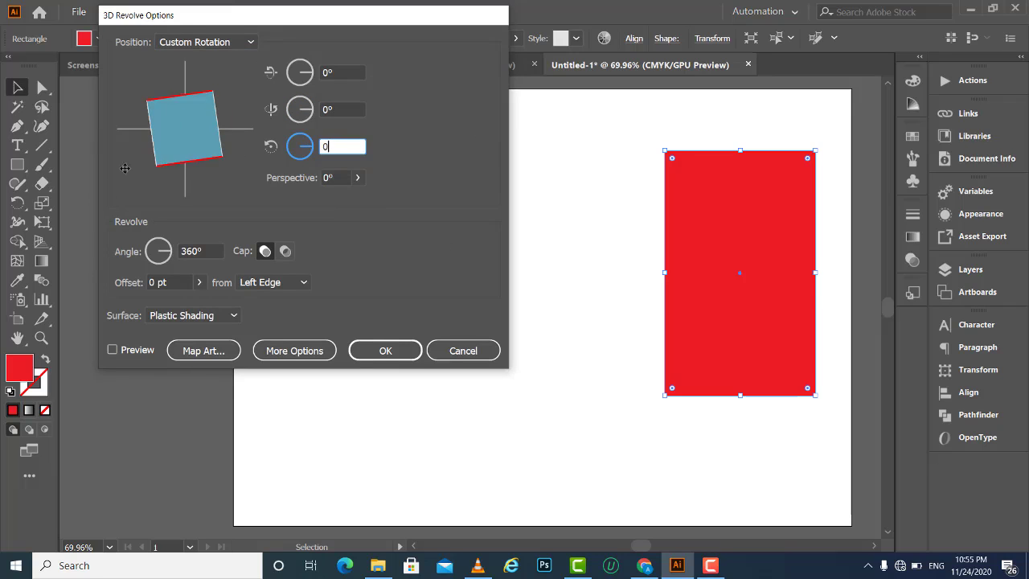
click(113, 350)
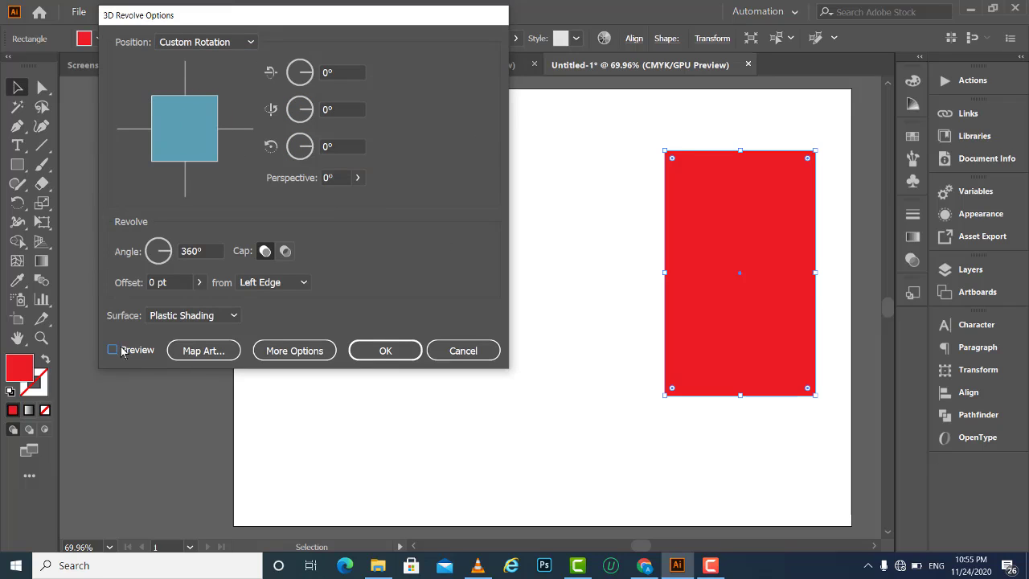
click(113, 352)
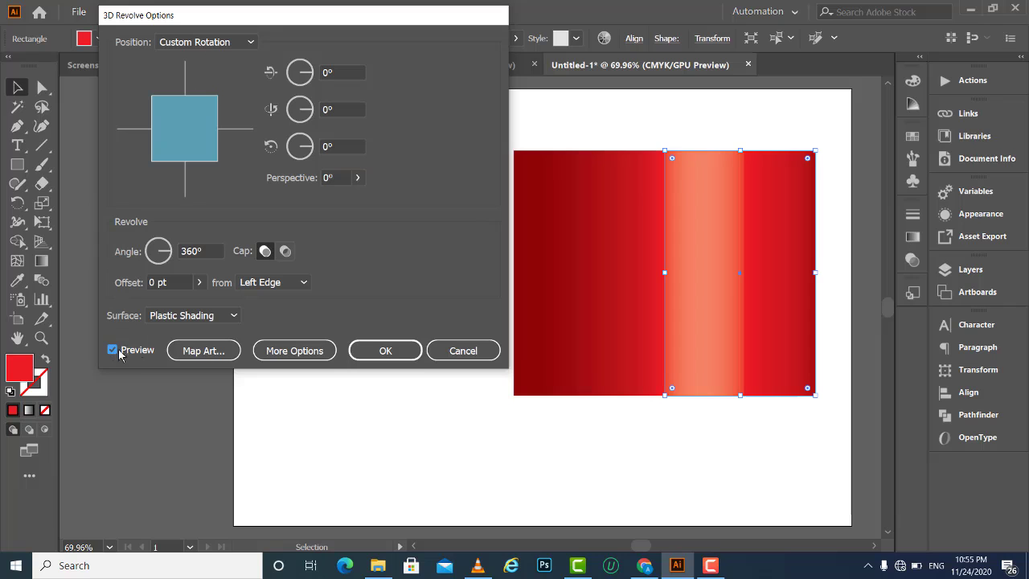
click(203, 353)
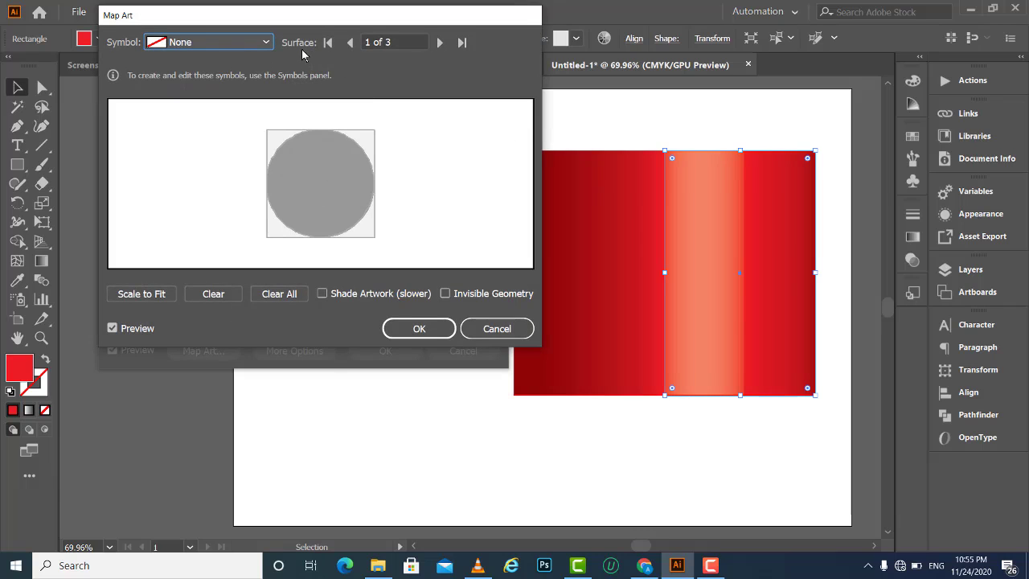
Step: Map the 'red' symbol onto surface 3 of 3 of the cylinder
click(441, 42)
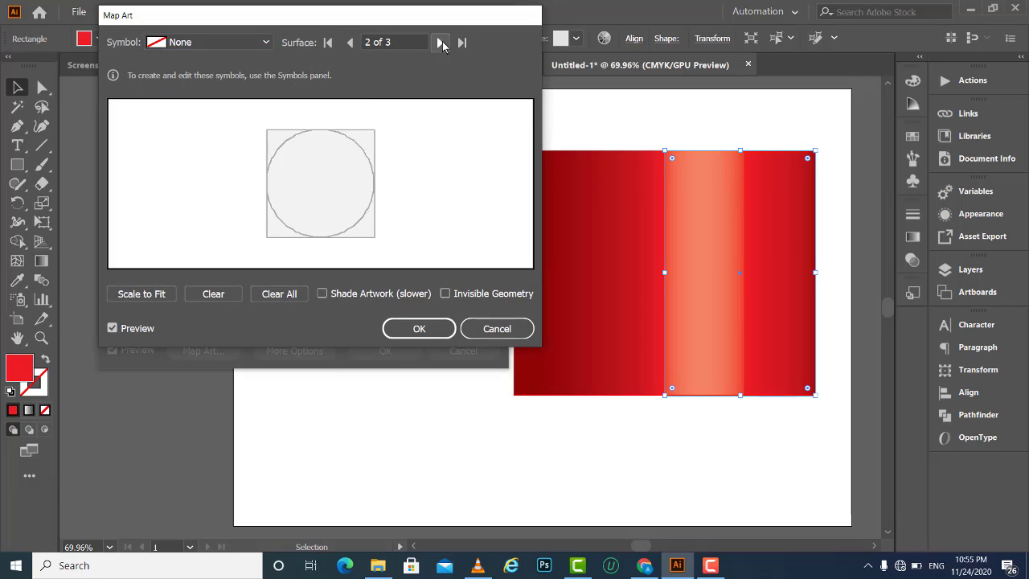
click(441, 42)
click(441, 43)
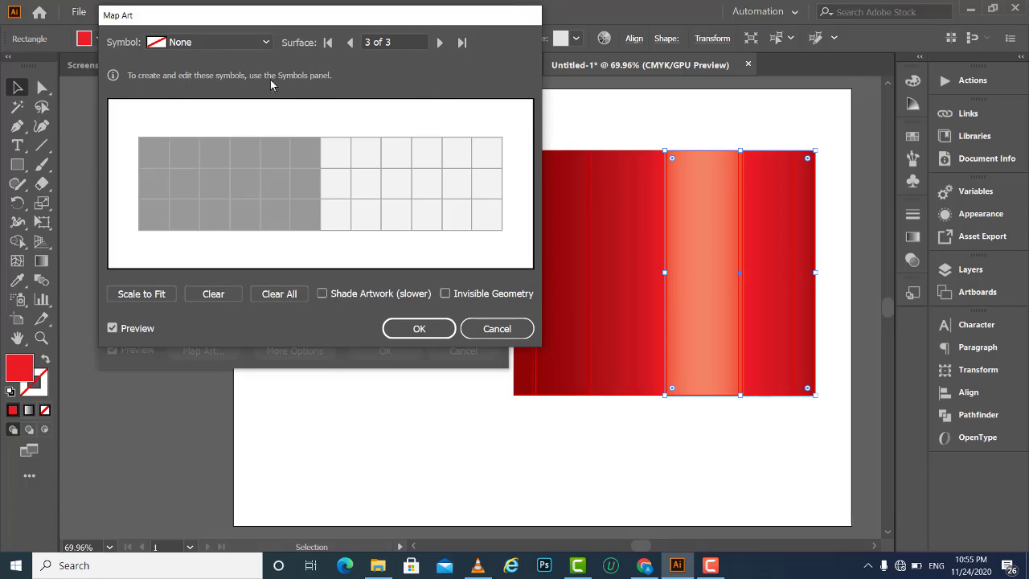
click(240, 42)
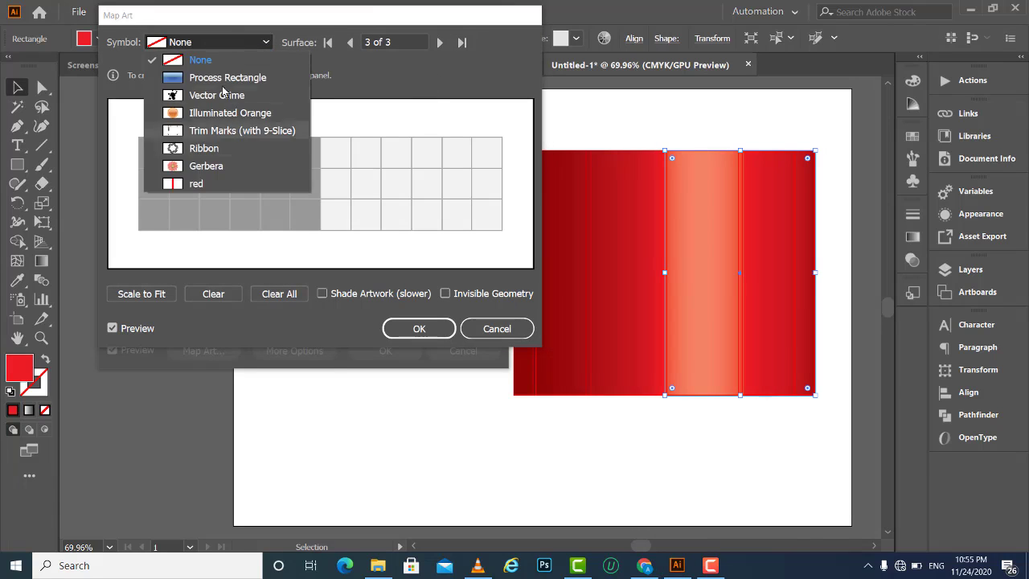
click(143, 45)
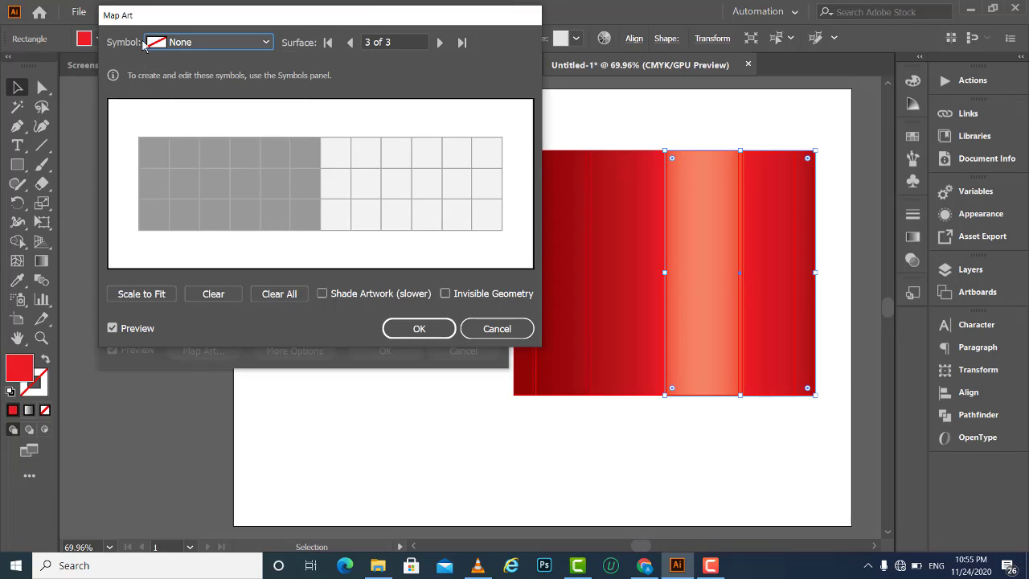
click(269, 44)
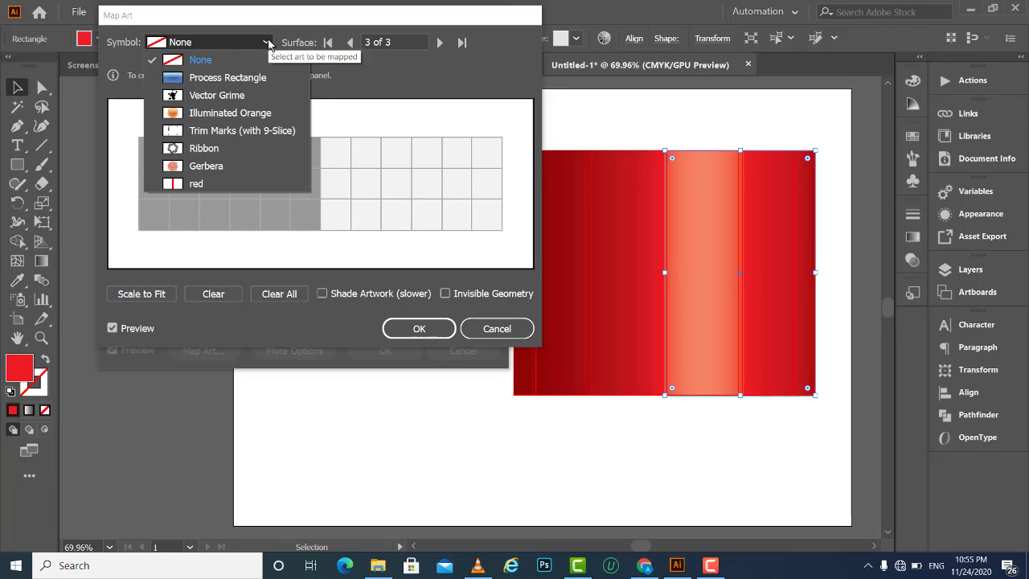
click(208, 184)
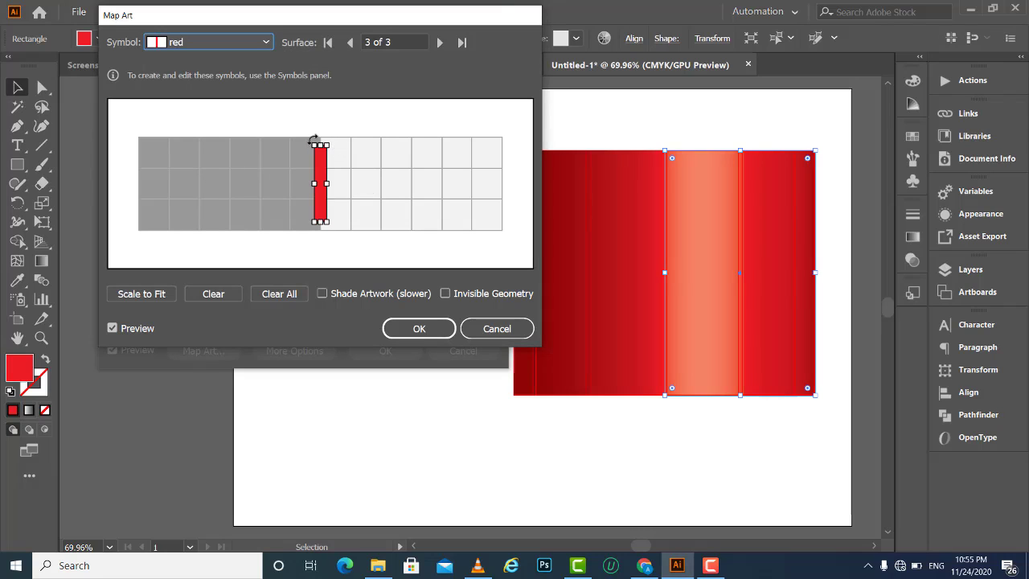
Step: Rotate and stretch the red symbol into a long diagonal band, with Invisible Geometry on
mouse_move(314, 140)
mouse_down()
mouse_move(352, 140)
mouse_move(347, 147)
mouse_up()
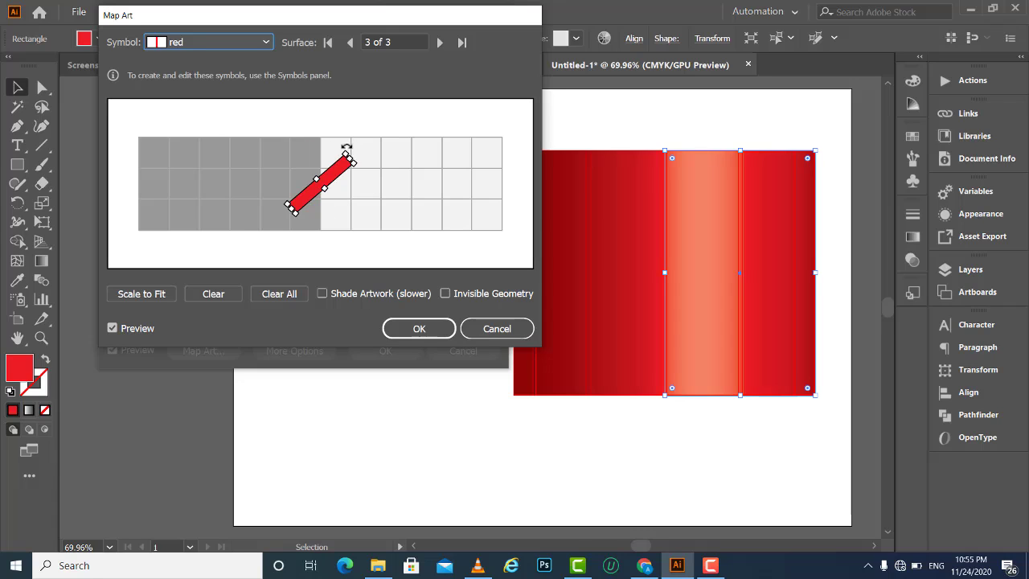
mouse_move(357, 157)
mouse_down()
mouse_move(363, 198)
mouse_move(369, 186)
mouse_up()
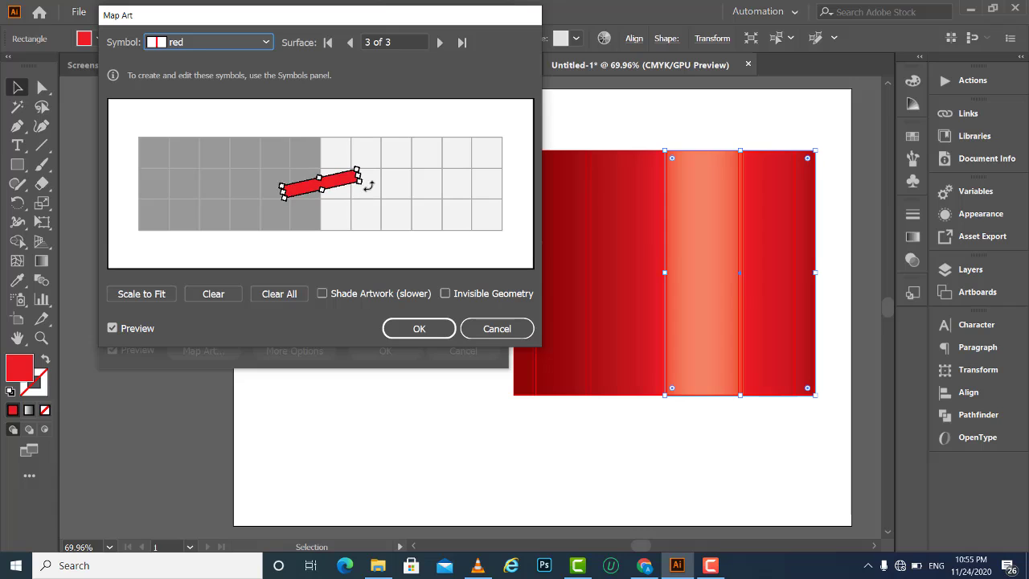
drag(356, 172, 486, 168)
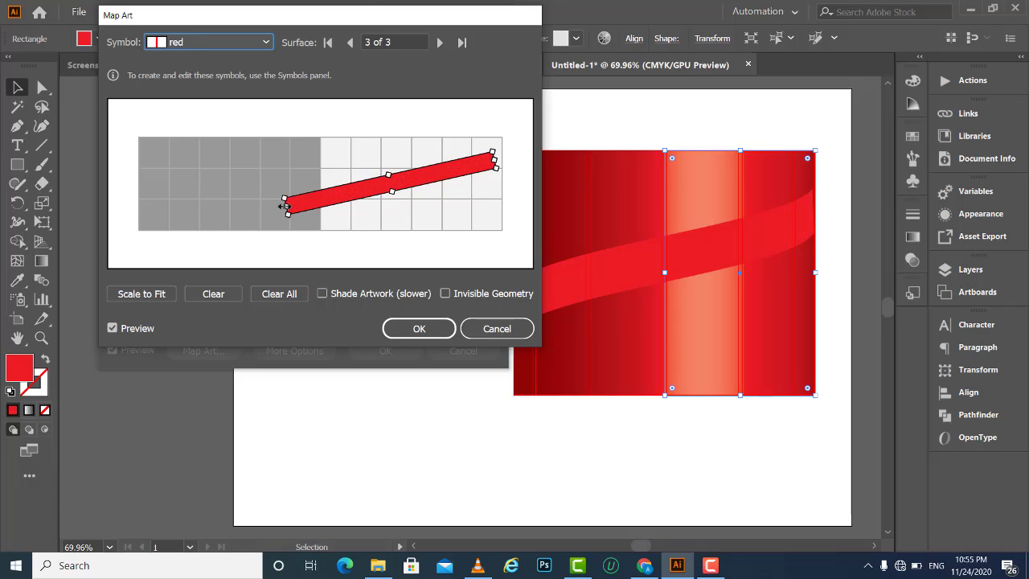
mouse_move(283, 206)
mouse_down()
mouse_move(239, 201)
mouse_move(150, 222)
mouse_up()
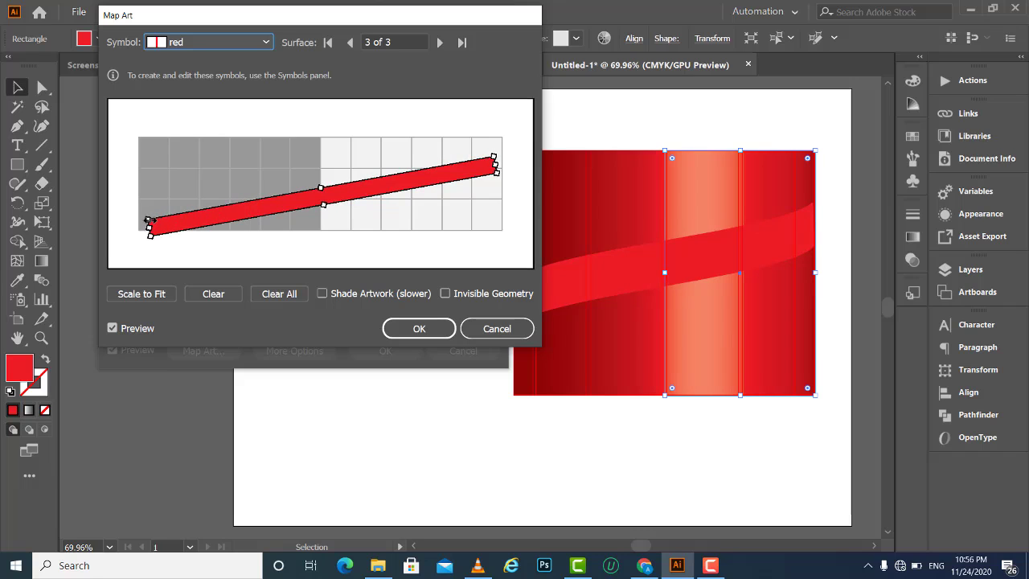
drag(305, 201, 298, 187)
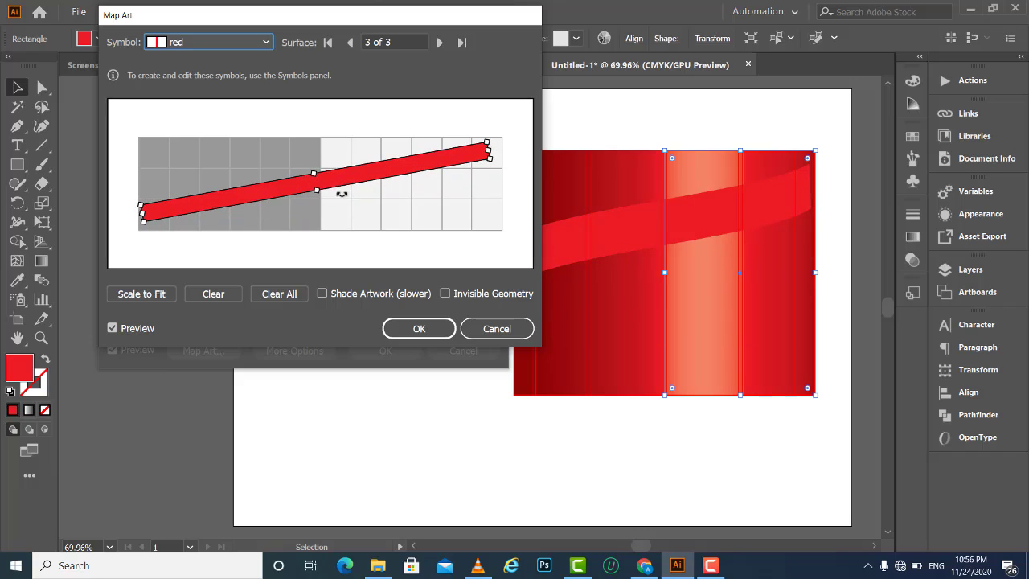
drag(328, 180, 319, 191)
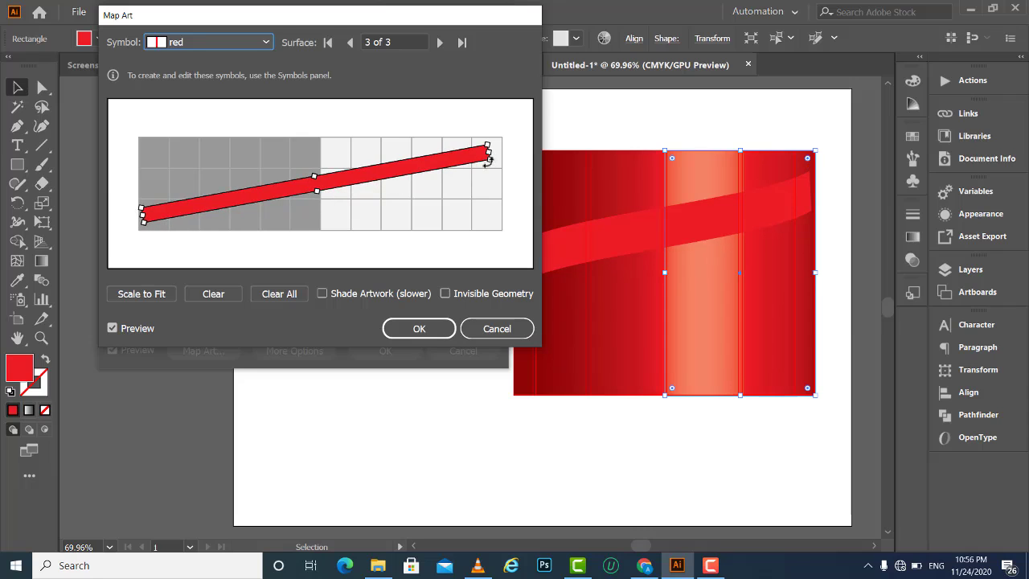
drag(490, 152, 503, 156)
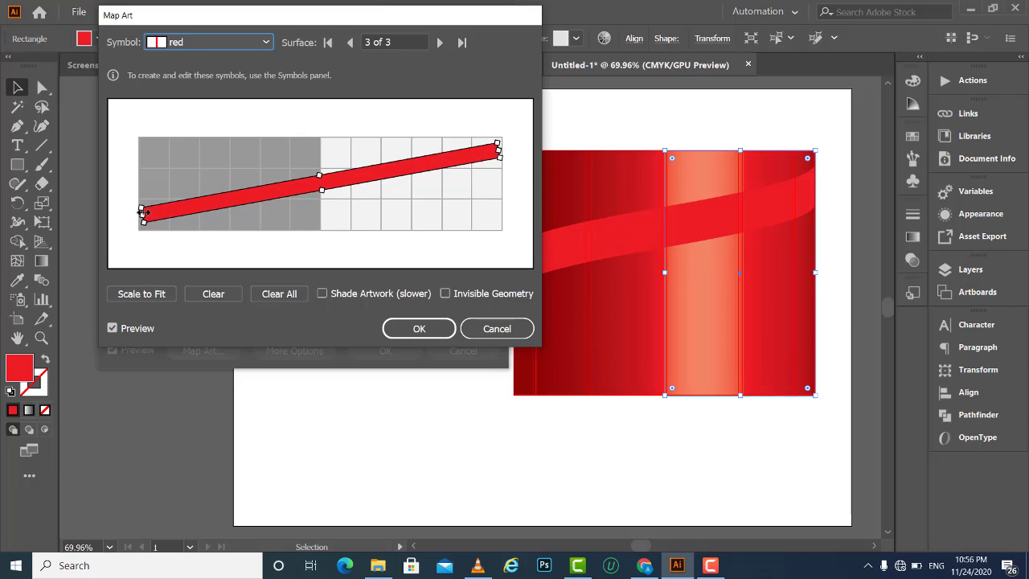
click(446, 294)
drag(503, 147, 505, 148)
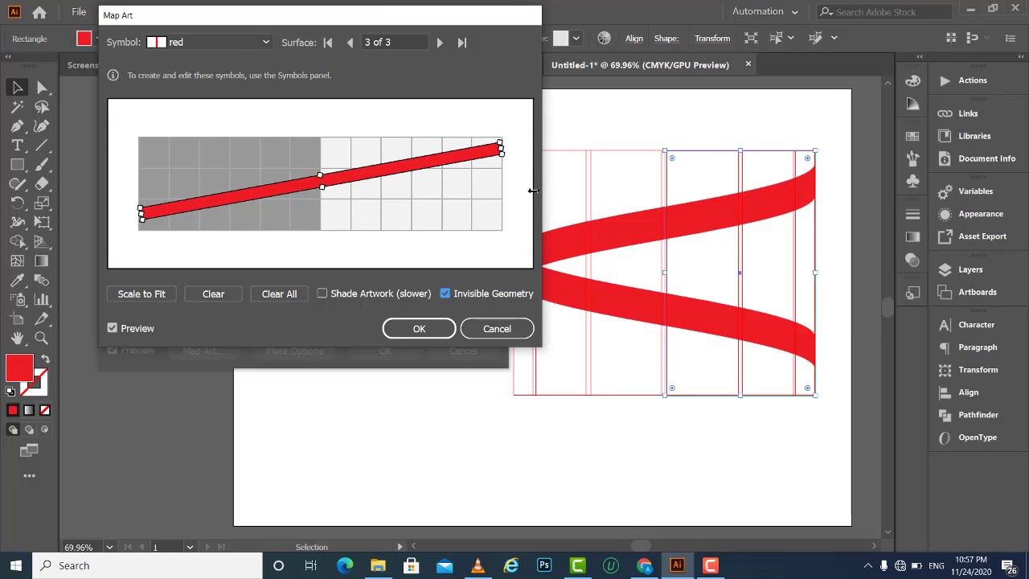
Step: Accept the mapped artwork and try Y rotations of 100° and 103°
click(429, 328)
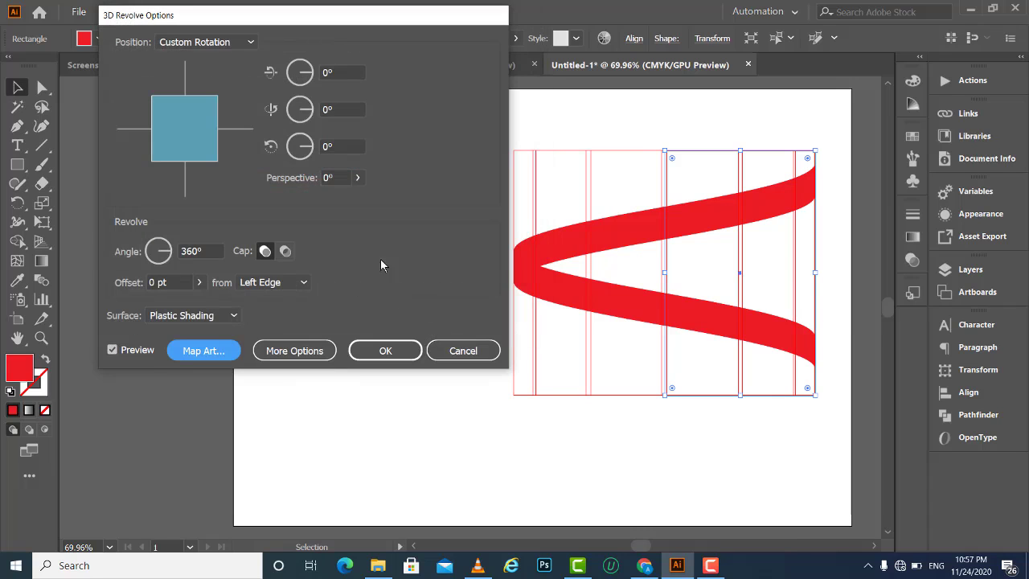
click(342, 110)
text(100)
key(Tab)
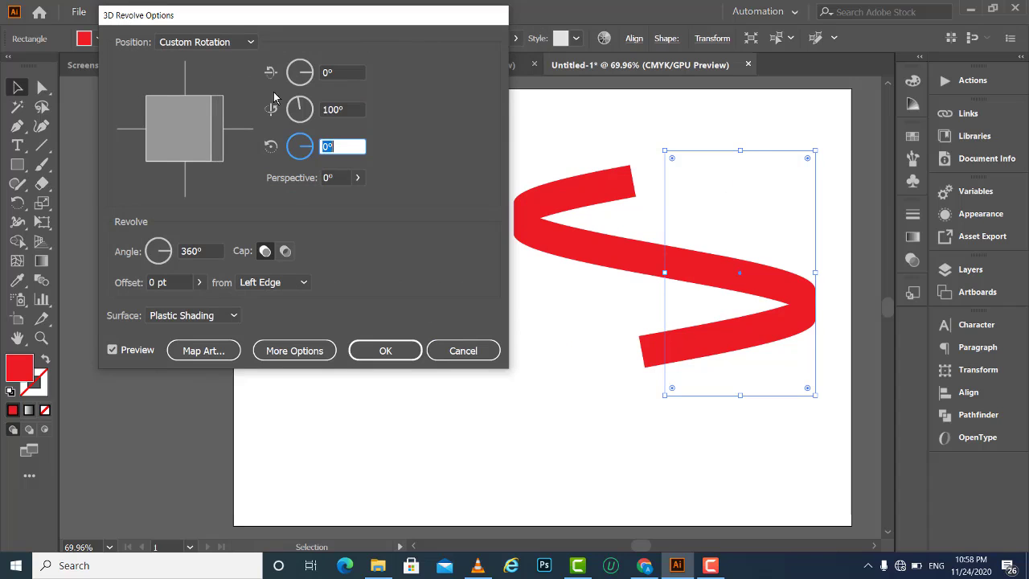
drag(349, 109, 321, 109)
text(103)
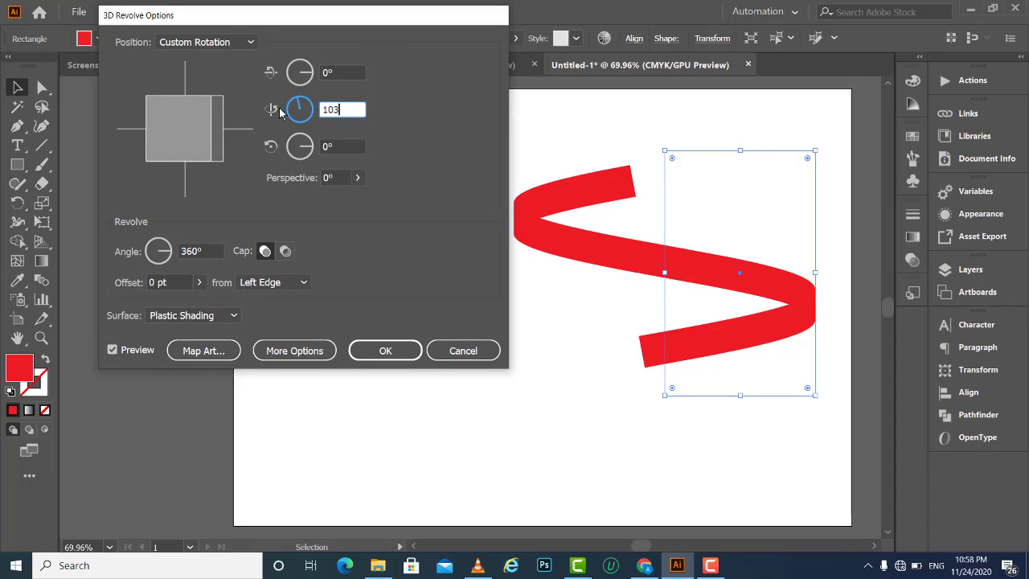
key(Tab)
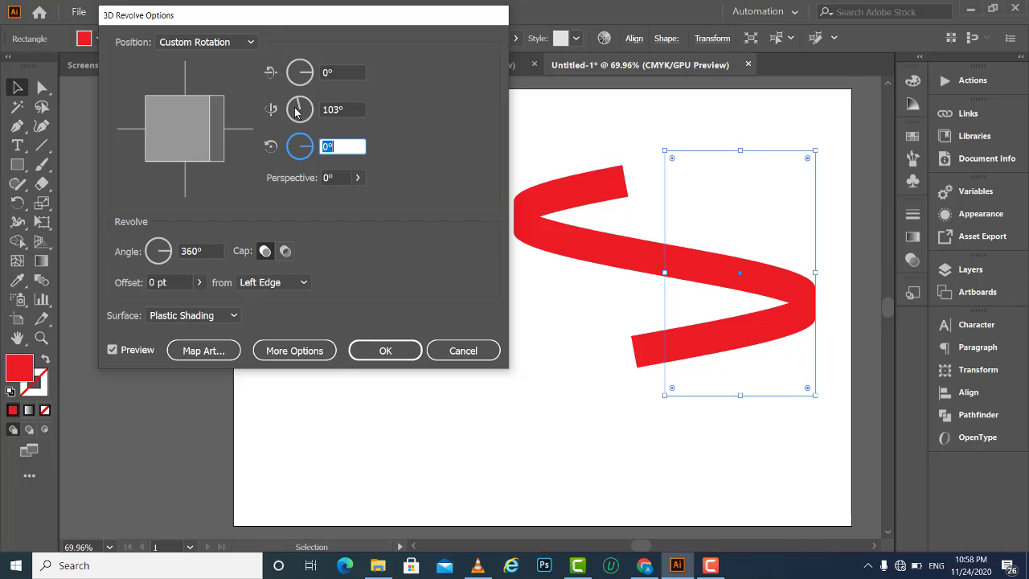
Step: Settle the Y rotation at 100° after trying 96°, and apply the 3D Revolve
click(345, 108)
text(100)
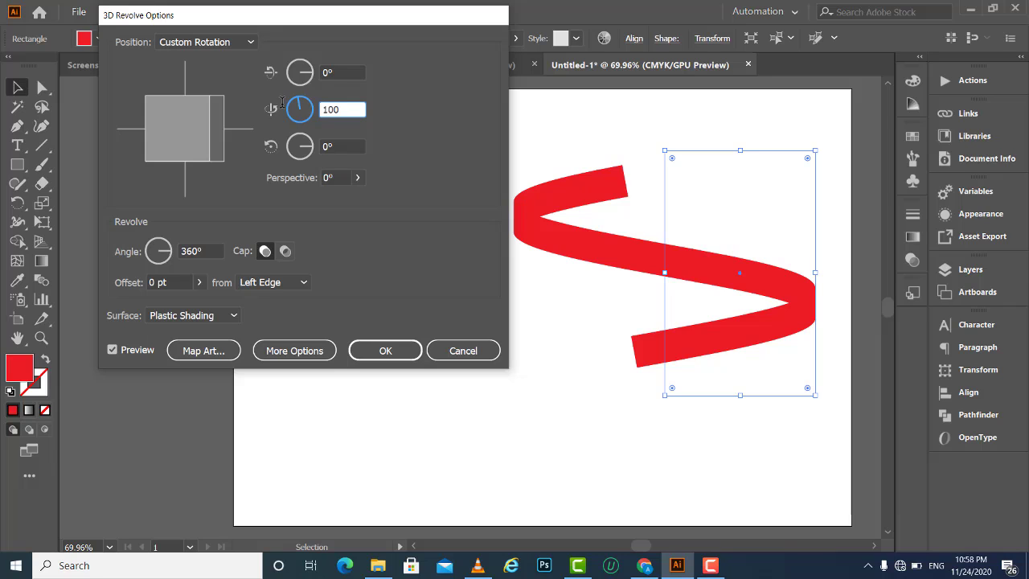
key(BackSpace)
text(96)
key(Tab)
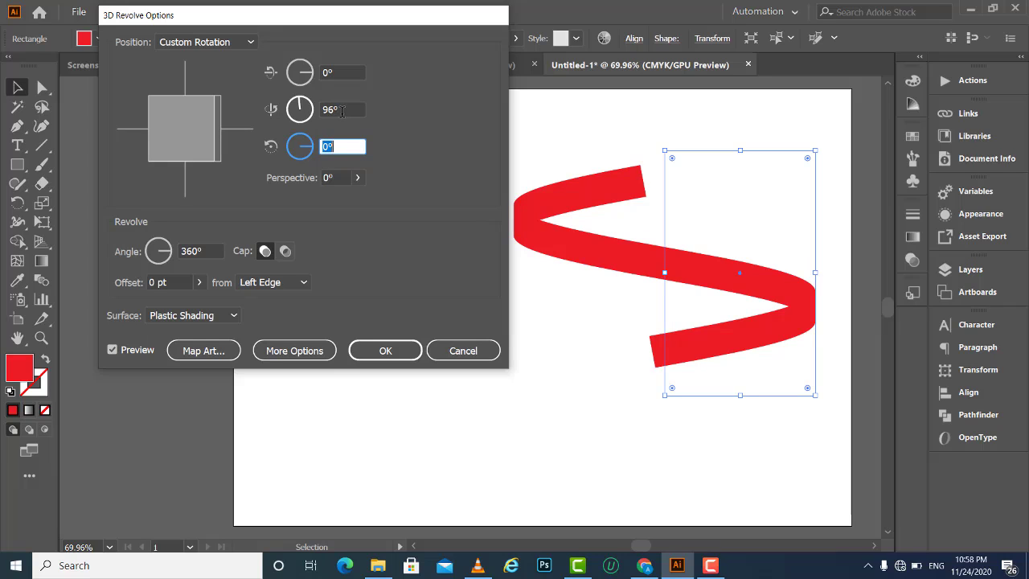
double_click(342, 111)
text(100)
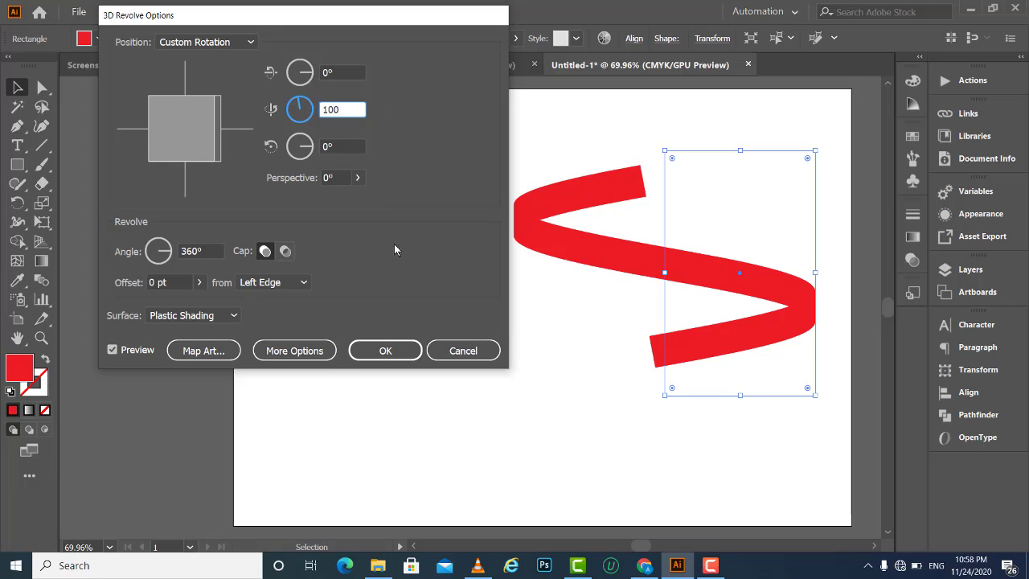
click(335, 145)
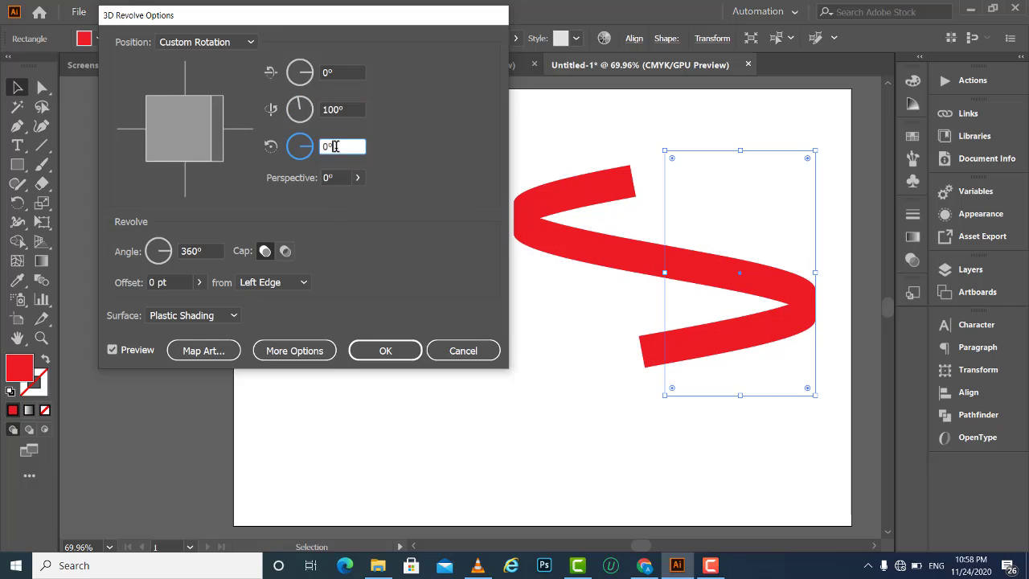
click(385, 351)
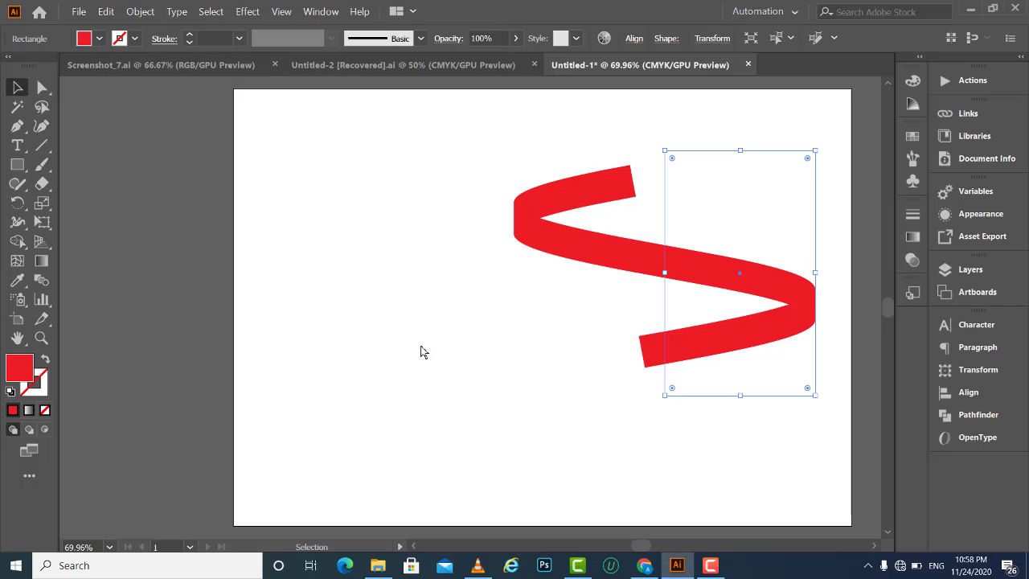
Step: Move the S-shaped ribbon left toward centre and expand its 3D effect into shapes
click(18, 87)
click(541, 283)
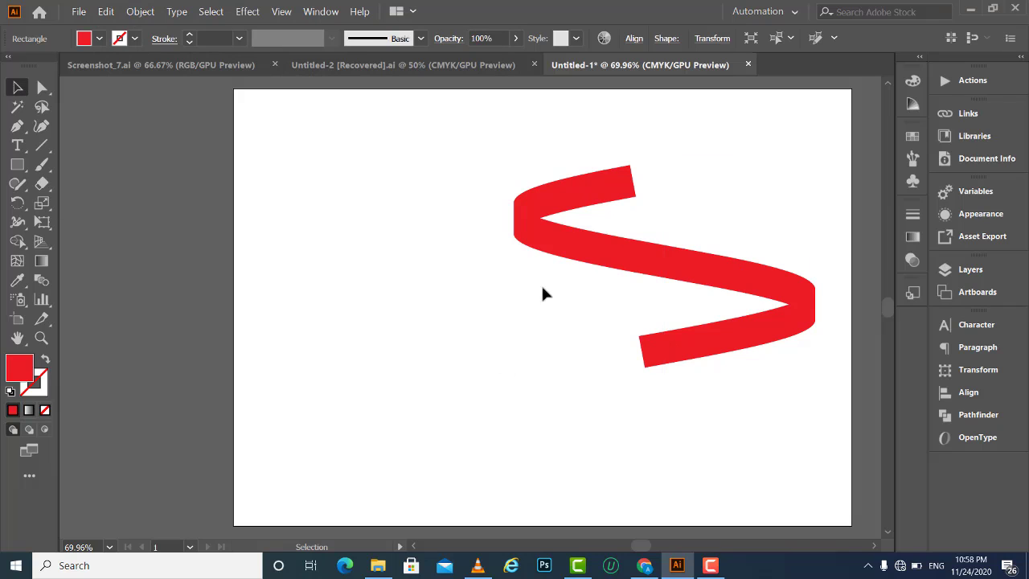
drag(521, 246, 397, 246)
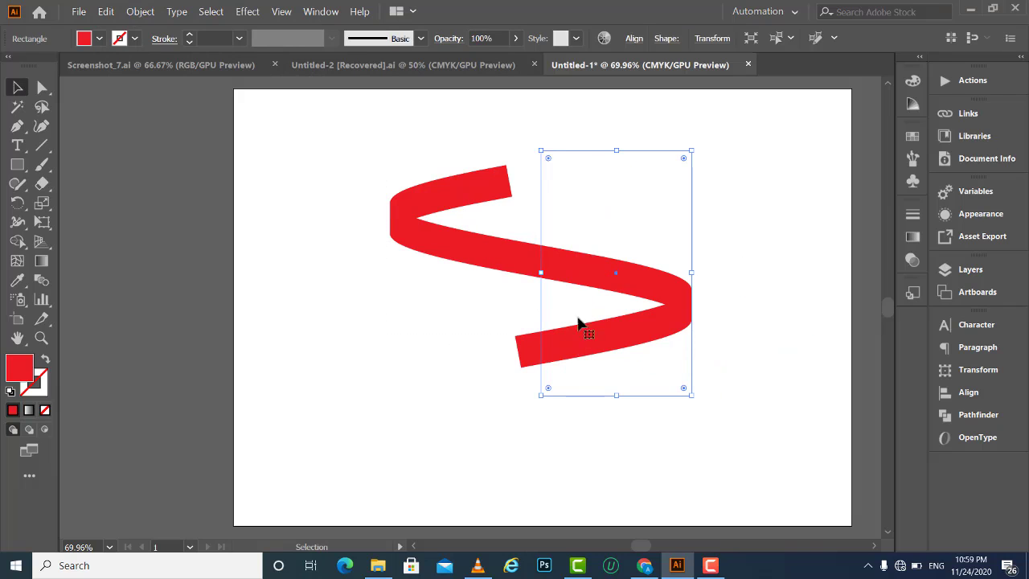
click(139, 11)
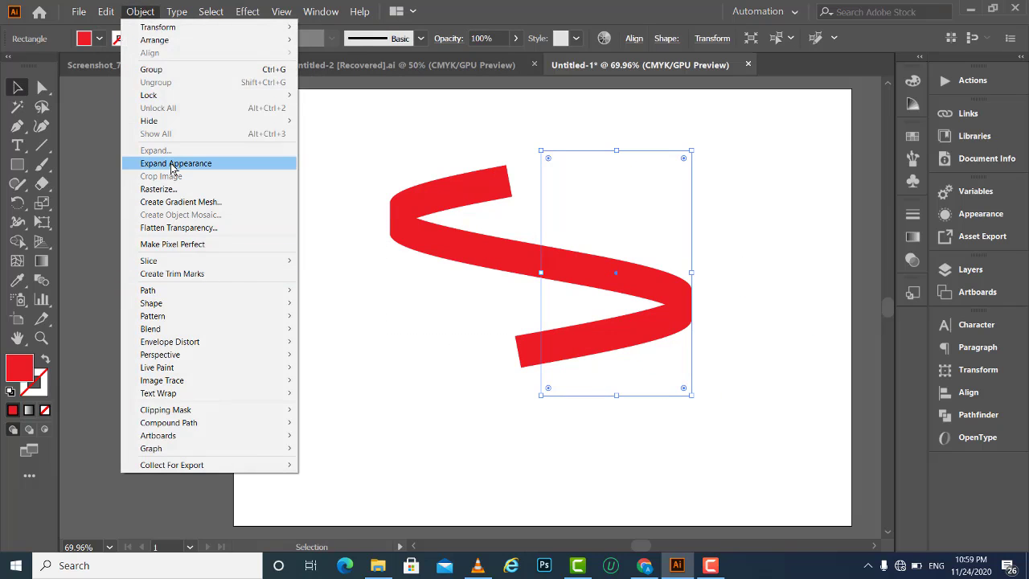
click(171, 164)
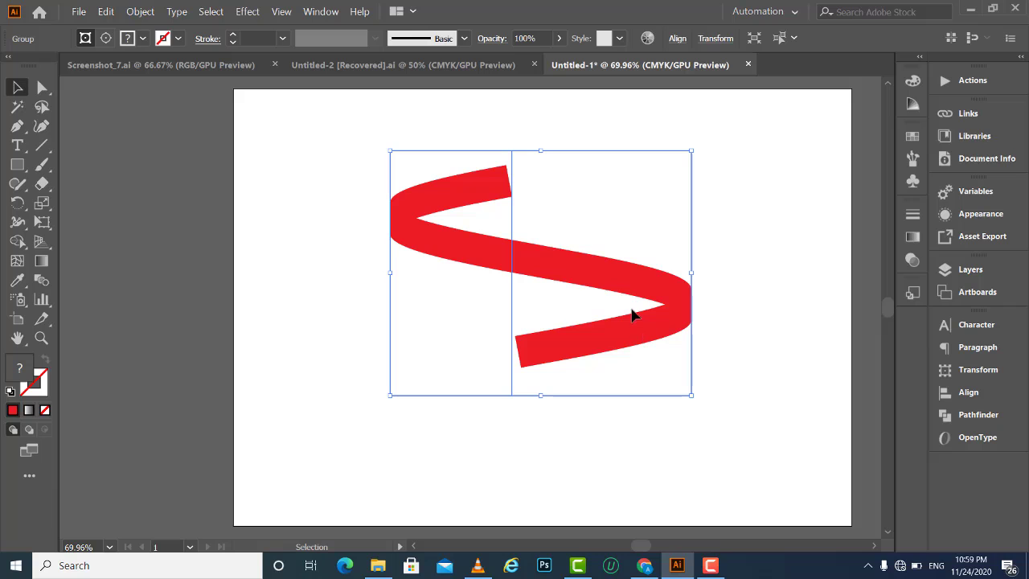
Step: Ungroup the expanded ribbon artwork twice
click(737, 287)
click(521, 359)
right_click(590, 360)
click(634, 251)
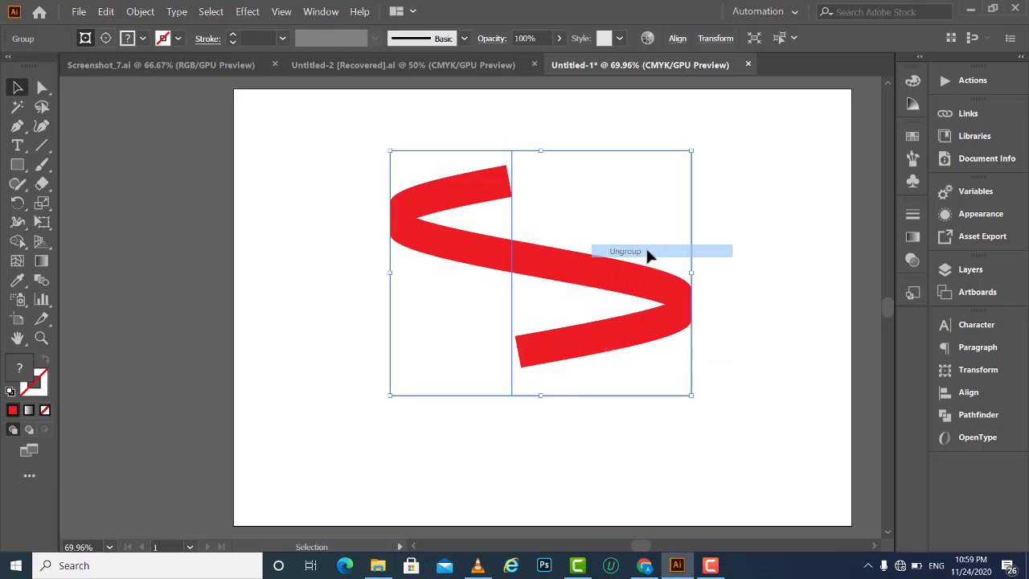
click(759, 242)
click(559, 366)
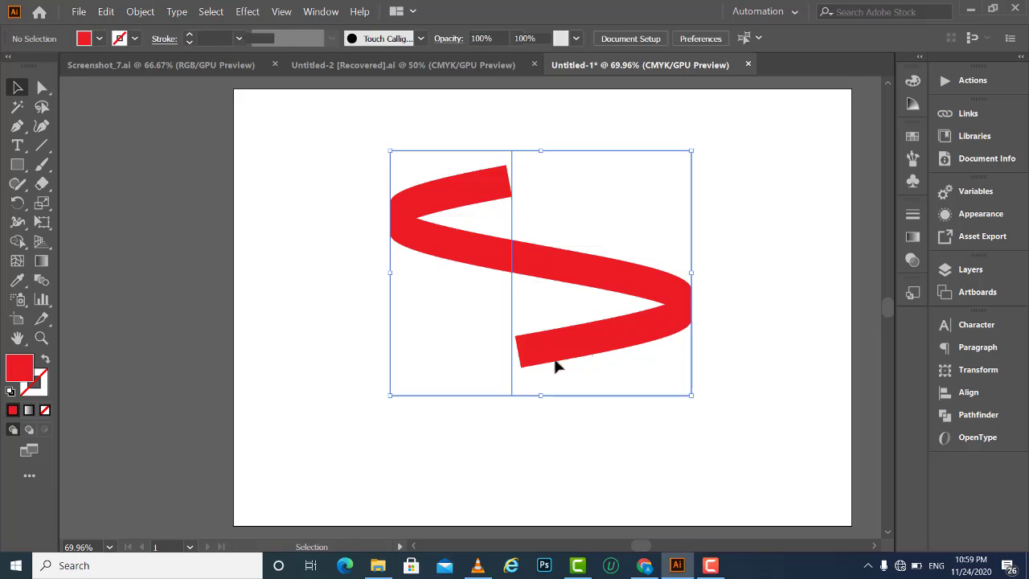
right_click(596, 341)
click(651, 436)
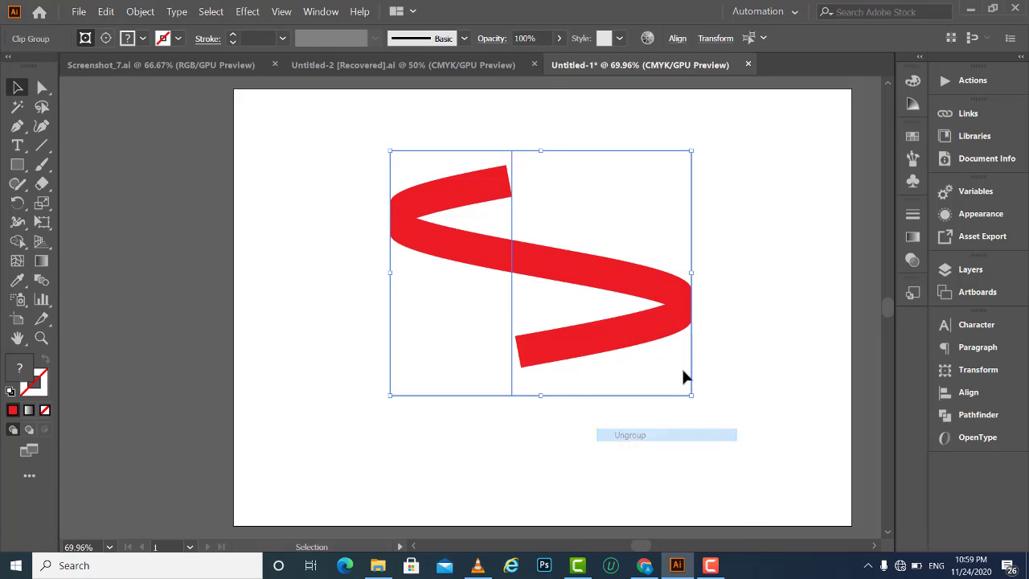
Step: Release the ribbon's clipping mask and select all the released pieces
click(708, 314)
click(581, 349)
right_click(582, 345)
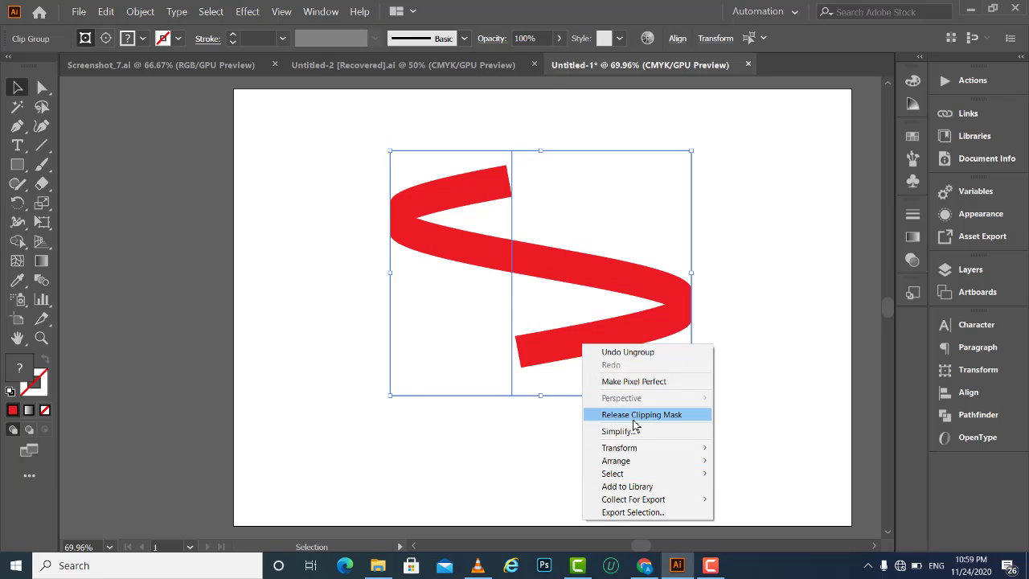
click(641, 415)
drag(753, 217, 406, 378)
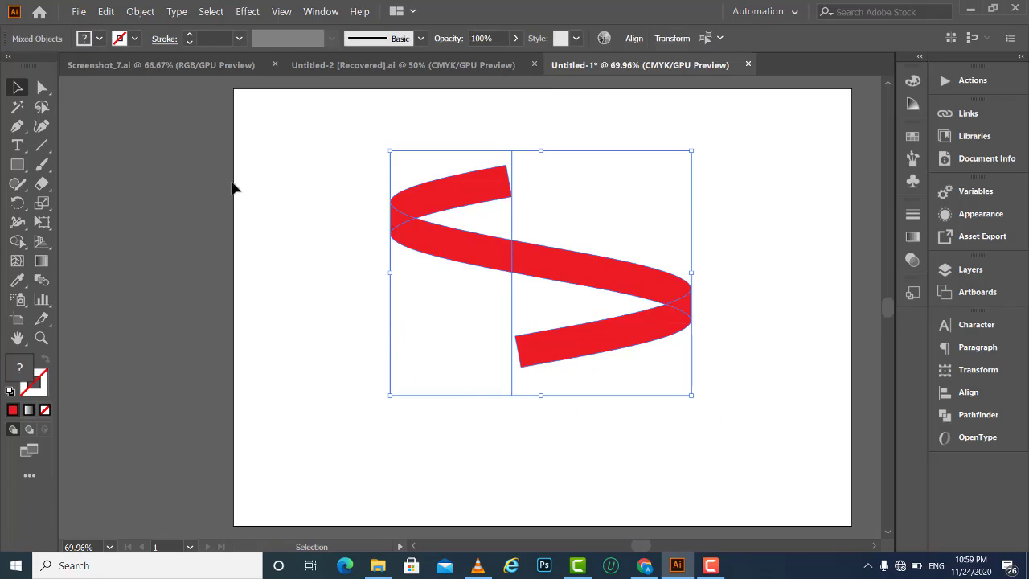
Step: Fill the ribbon pieces dark blue and delete the leftover rectangle covering the ribbon
click(98, 39)
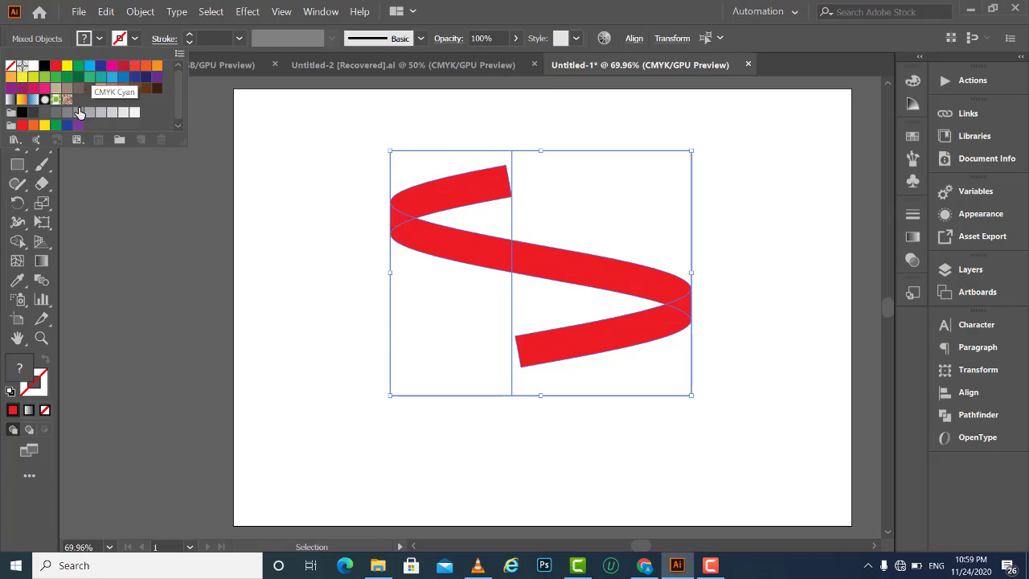
click(100, 66)
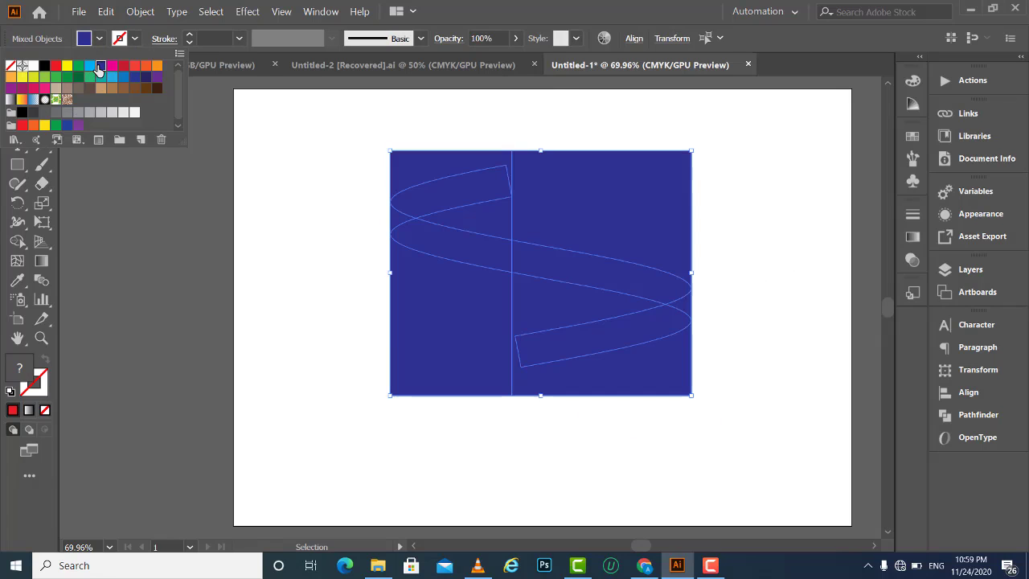
click(728, 279)
click(688, 187)
key(ctrl+shift+a)
click(675, 207)
key(ctrl+z)
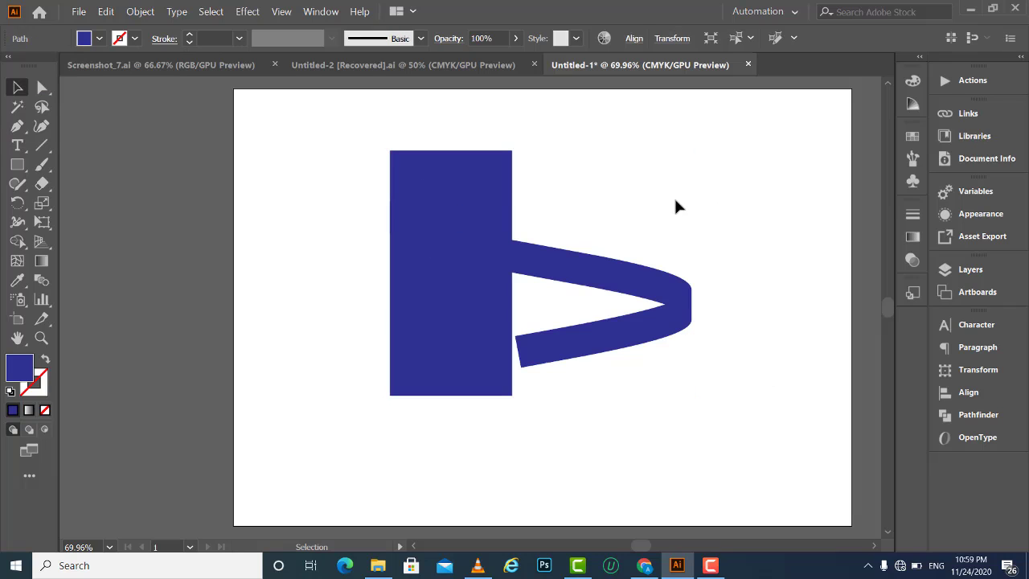
click(413, 156)
key(Delete)
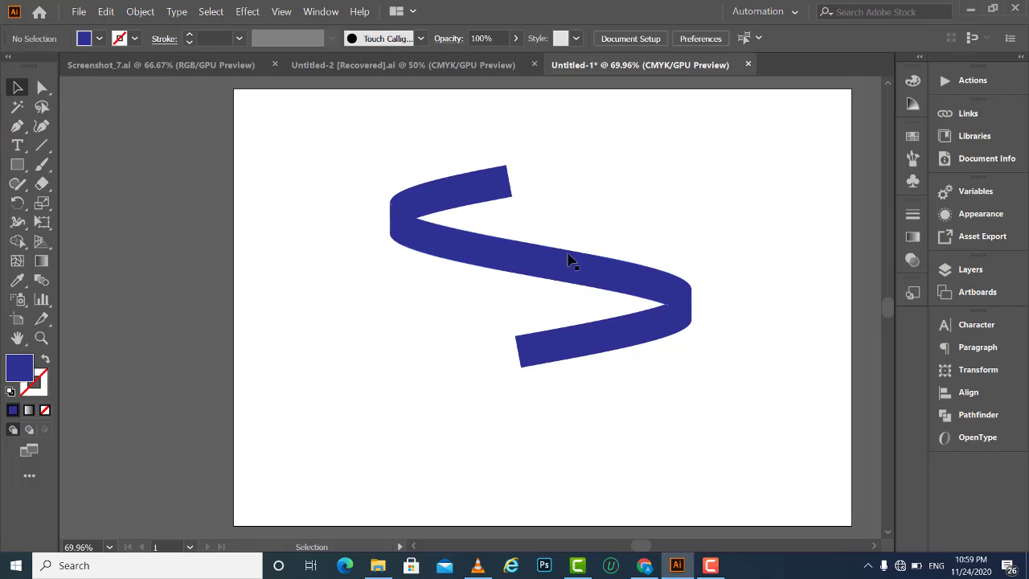
Step: Delete the ribbon's lower hook and move the remaining ribbon down-left
click(601, 348)
click(724, 299)
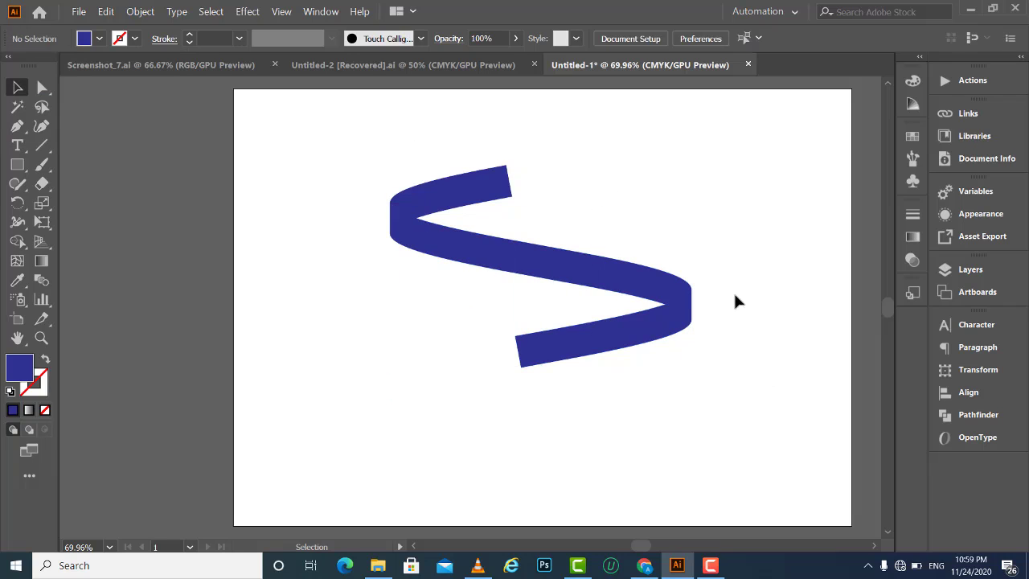
click(606, 333)
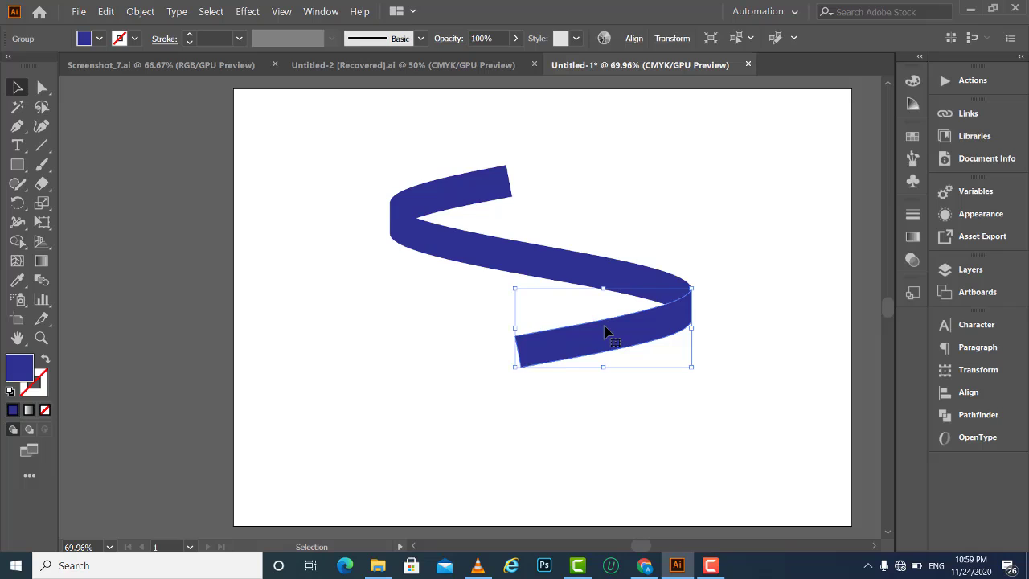
key(Delete)
click(680, 285)
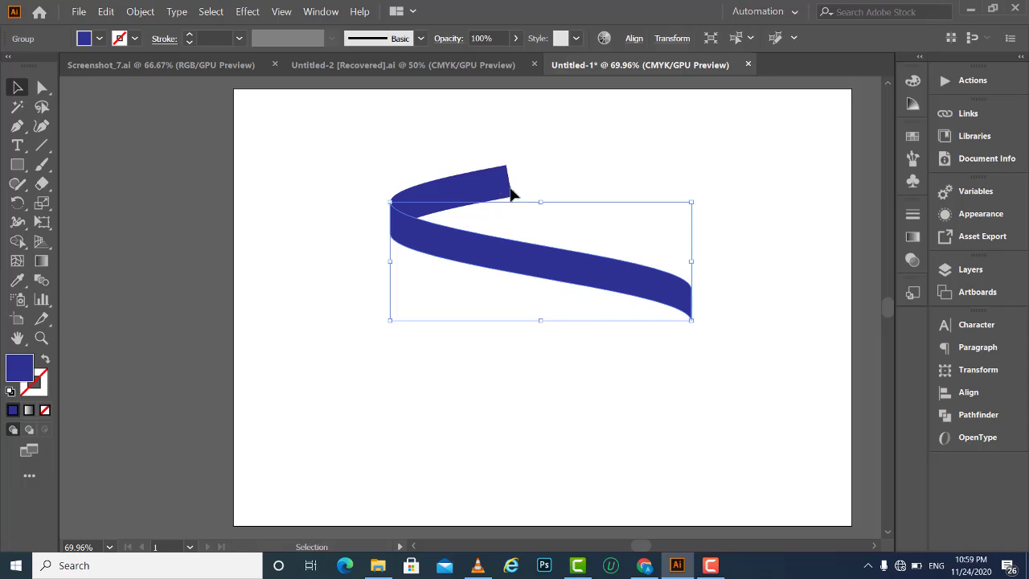
click(449, 143)
click(489, 263)
drag(480, 262, 442, 288)
click(353, 140)
click(402, 268)
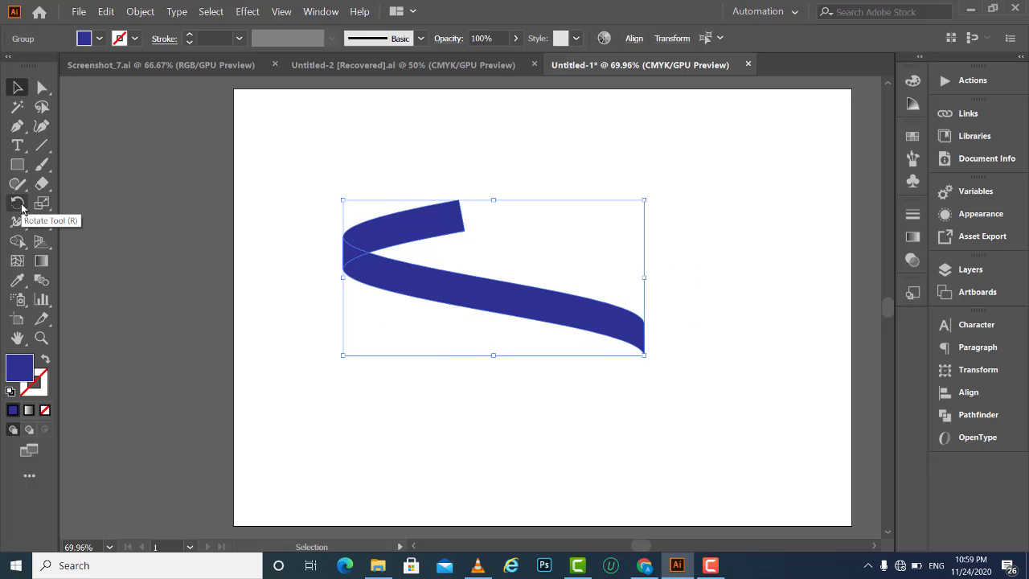
Step: Reflect a copy of the blue ribbon across the horizontal axis
drag(21, 206, 86, 215)
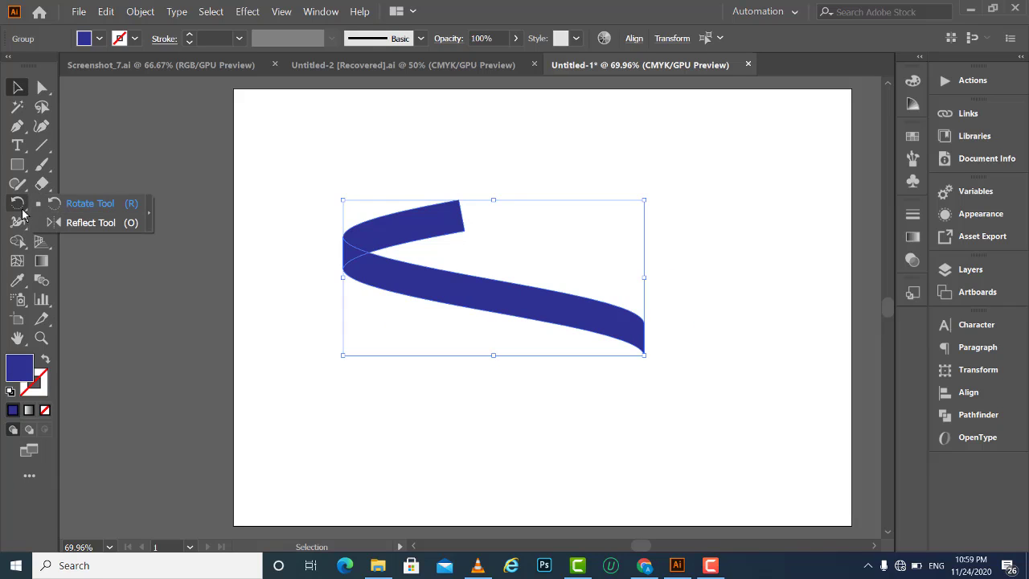
click(91, 224)
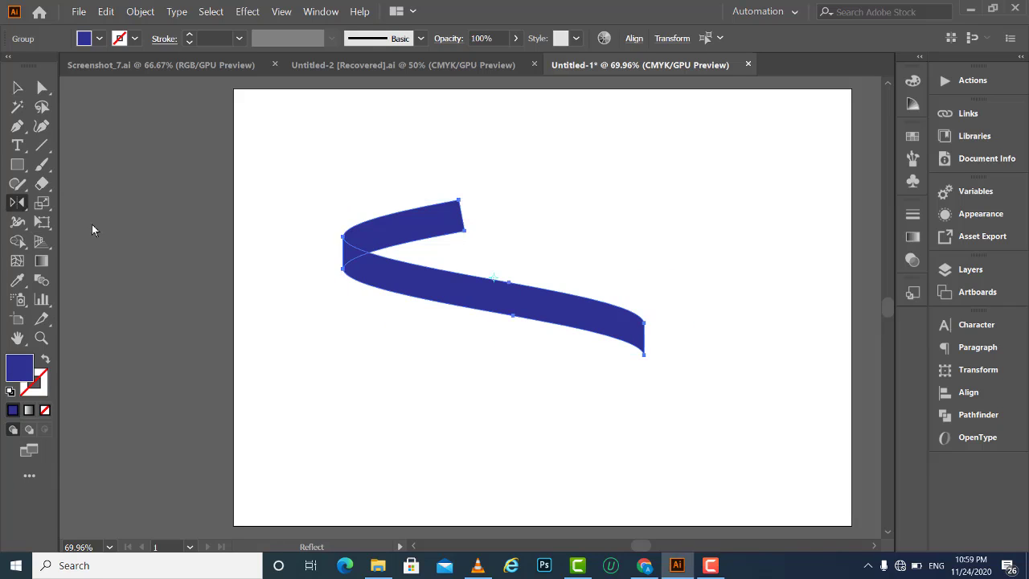
double_click(16, 203)
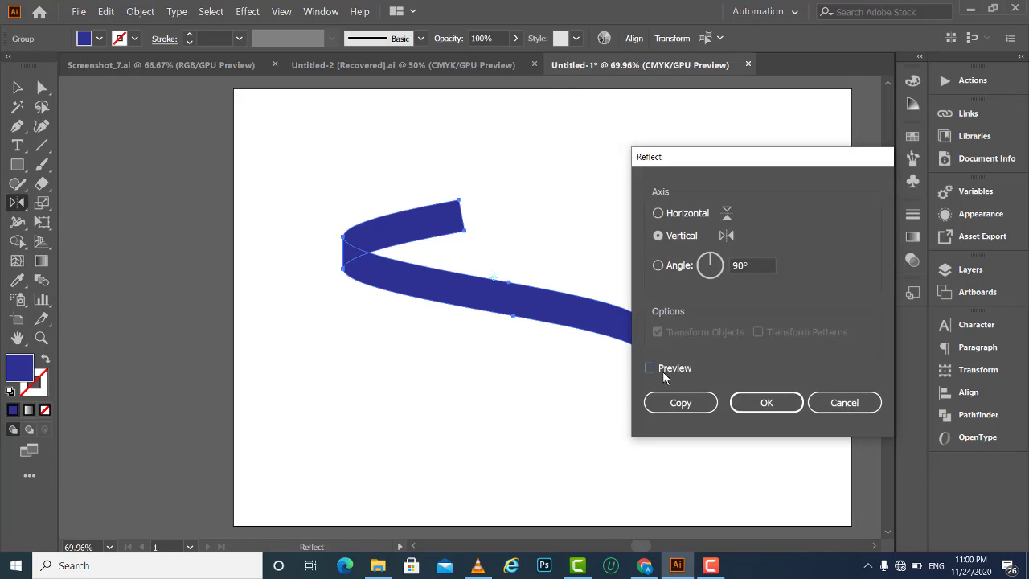
click(662, 371)
click(686, 218)
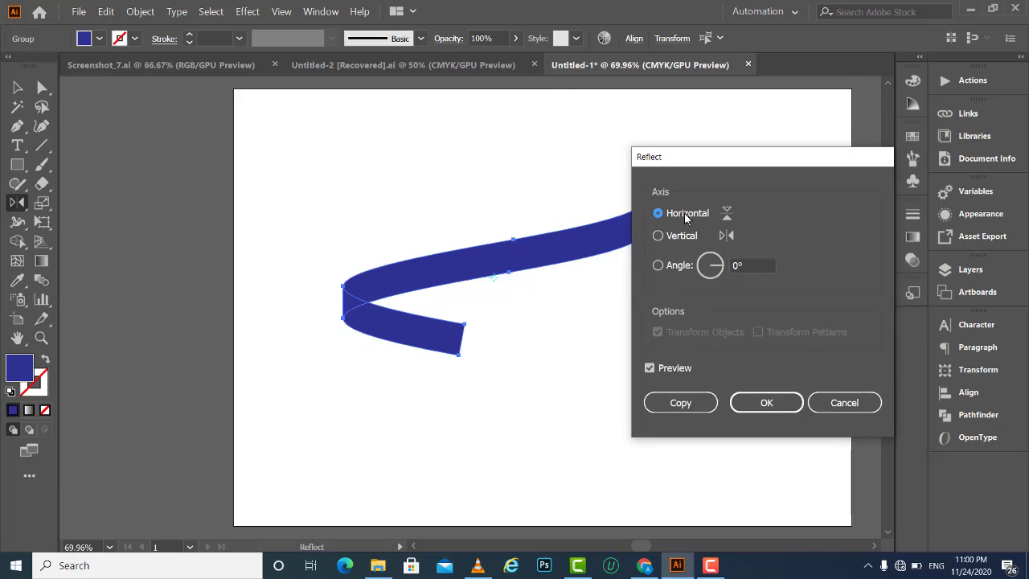
click(680, 402)
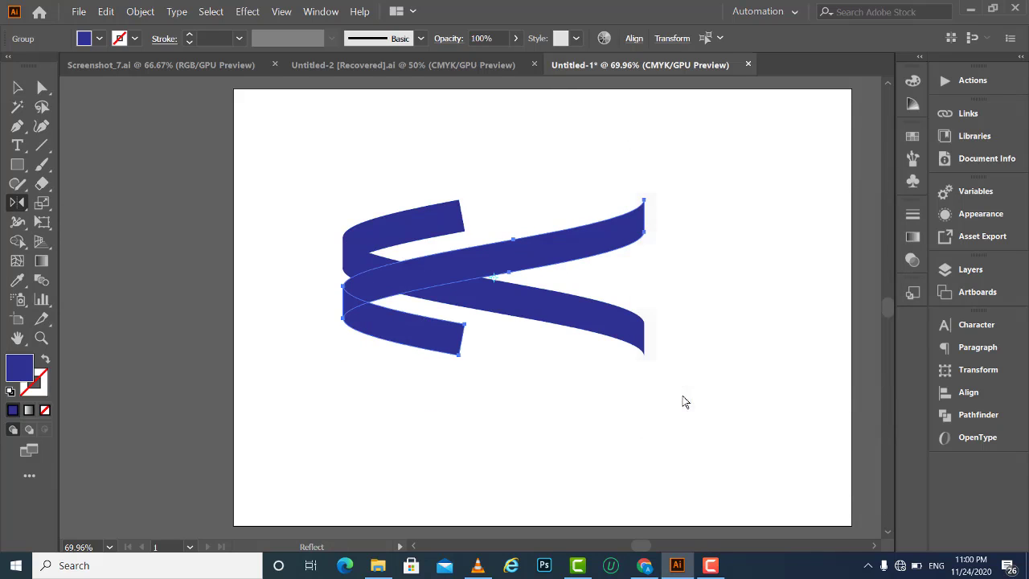
Step: Select the mirrored ribbon's lower-left piece and its long diagonal band
click(18, 87)
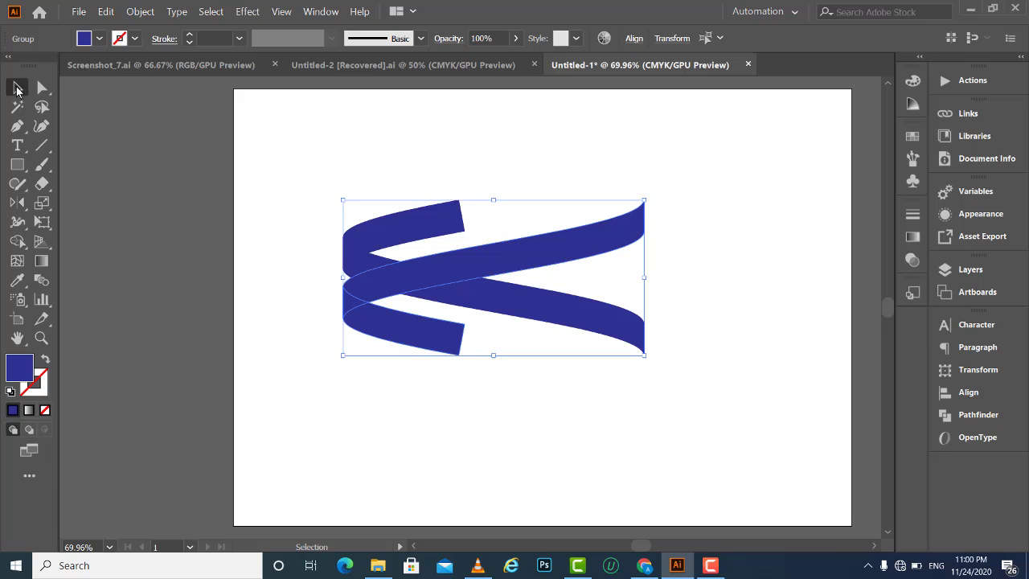
click(747, 358)
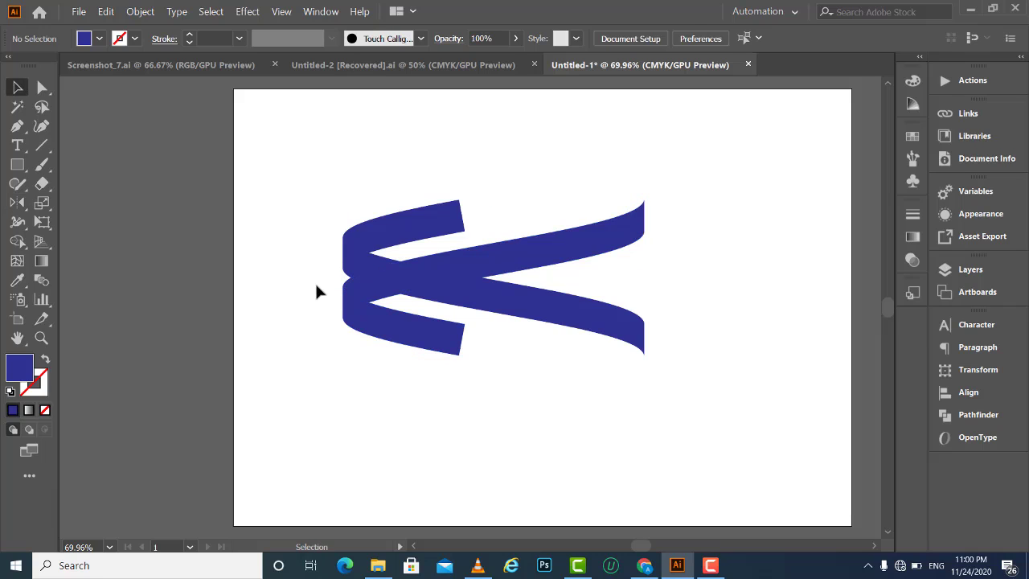
click(360, 322)
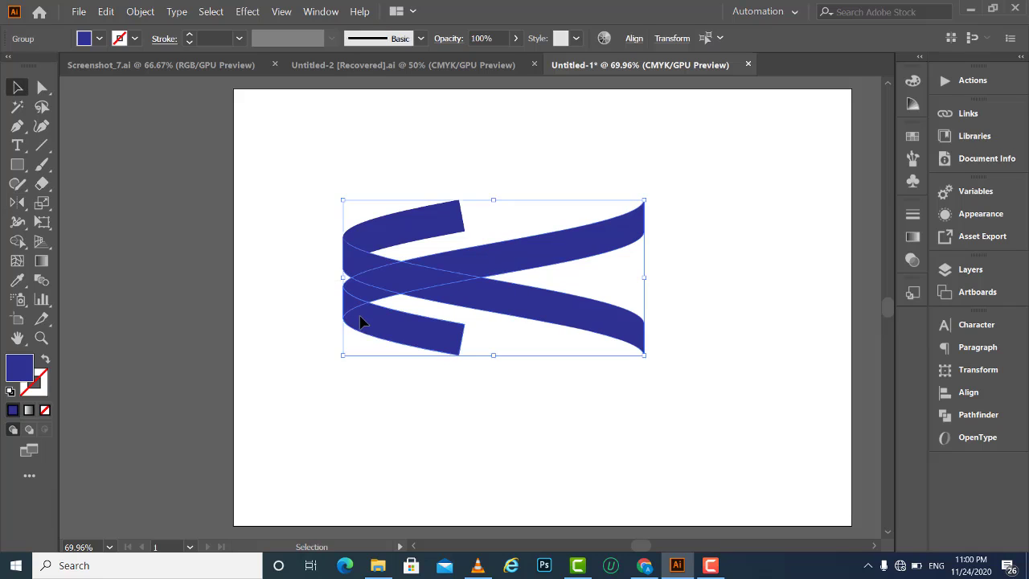
click(477, 409)
click(424, 341)
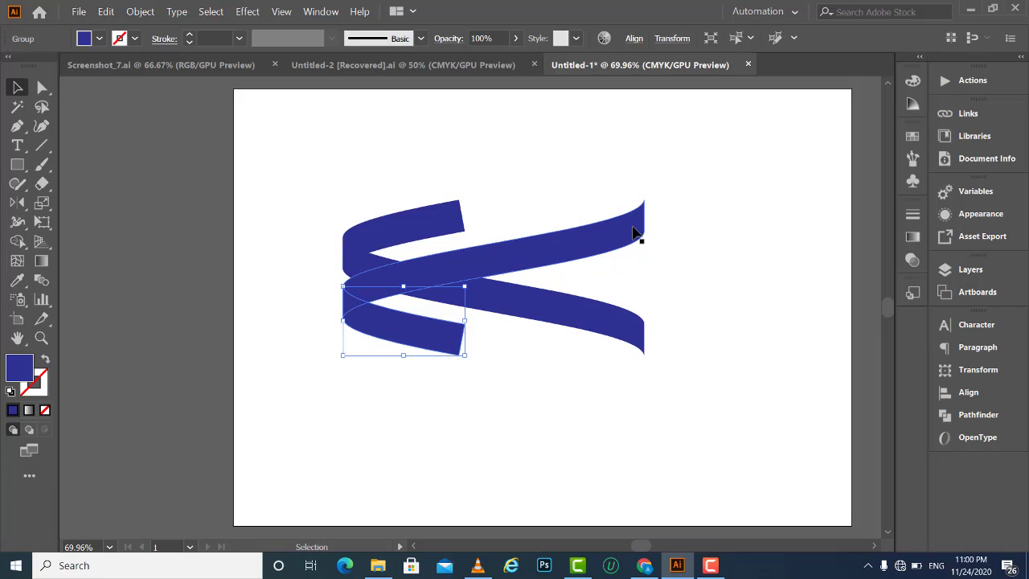
shift+click(636, 235)
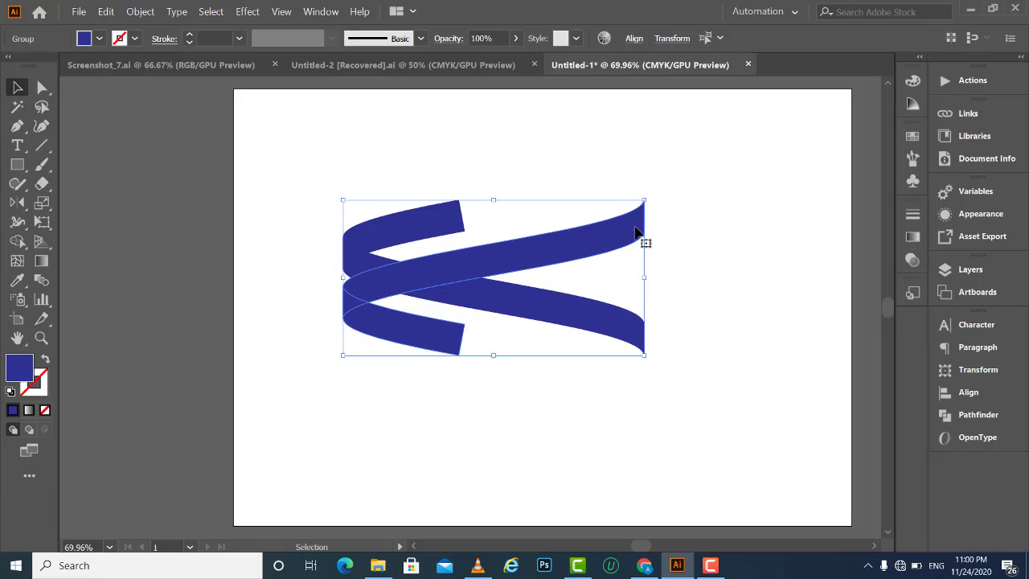
click(99, 38)
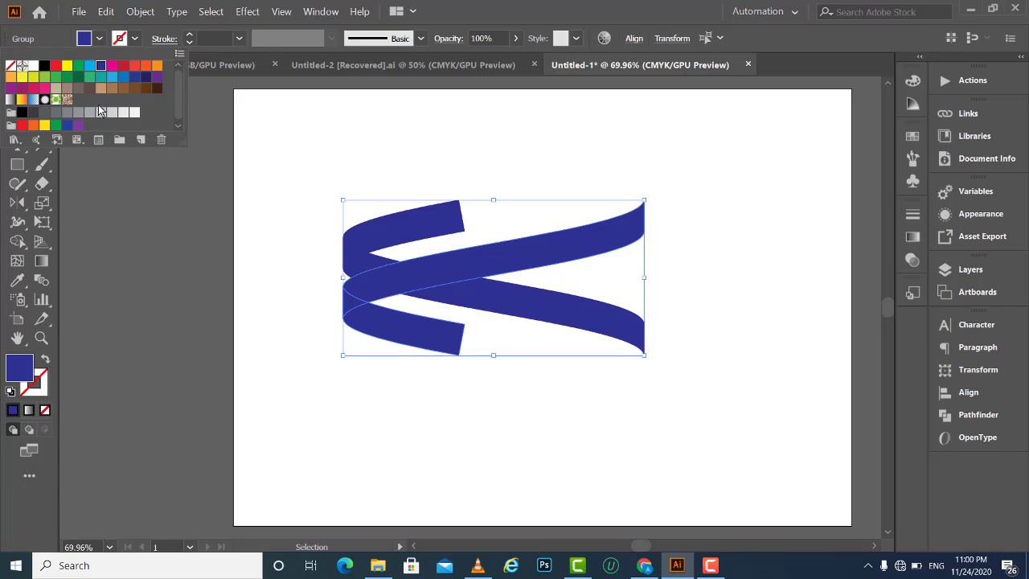
Step: Fill the mirrored ribbon pieces with red from the Fill swatches
click(122, 68)
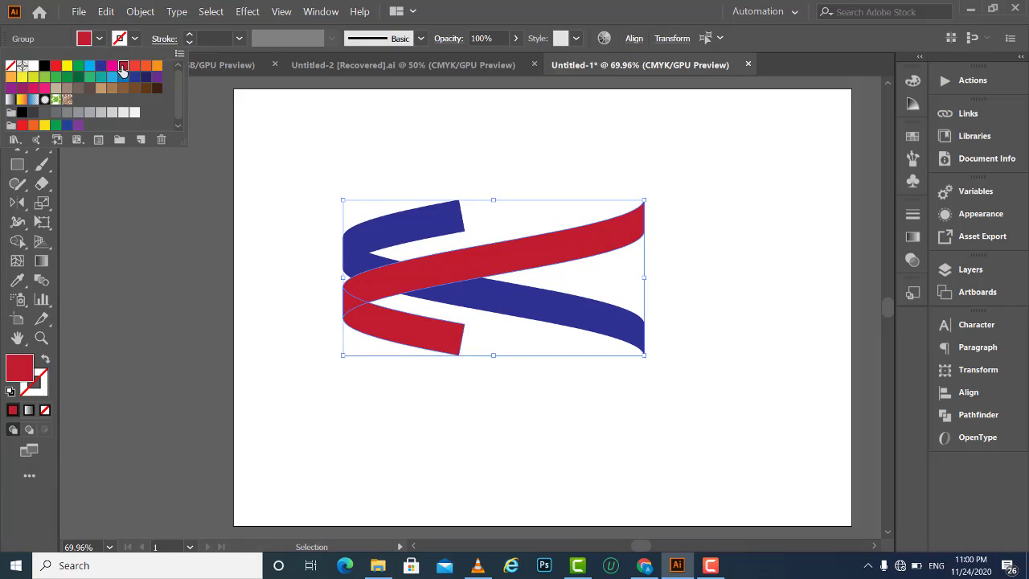
click(712, 235)
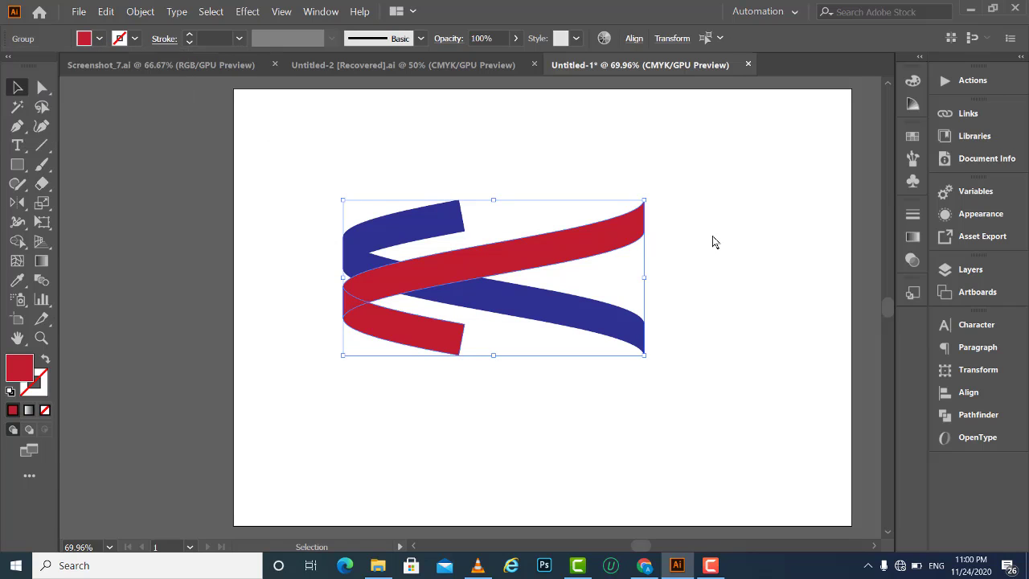
click(710, 210)
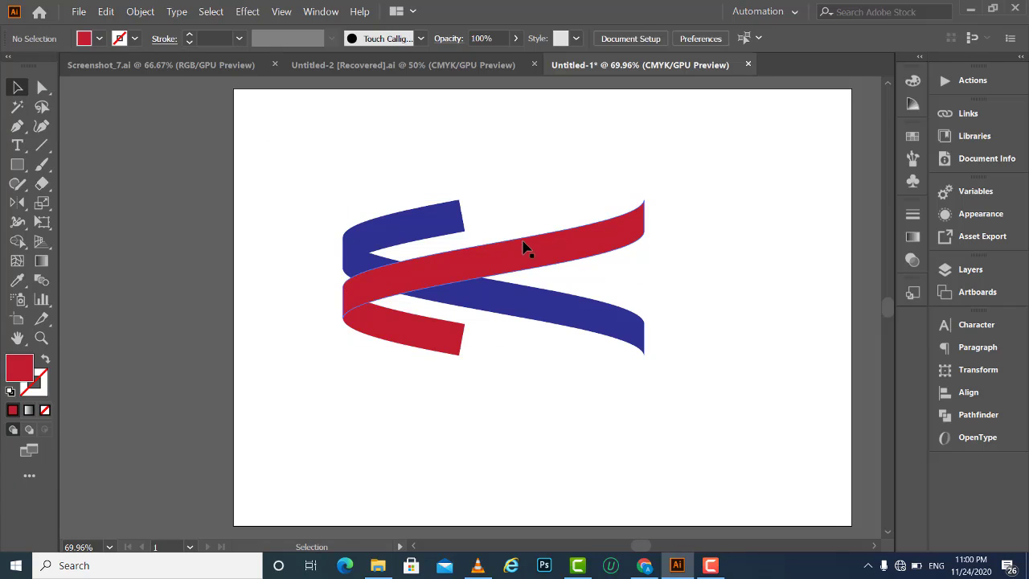
Step: Select and deselect the red and blue ribbons to check the interlocked result
click(482, 291)
click(447, 348)
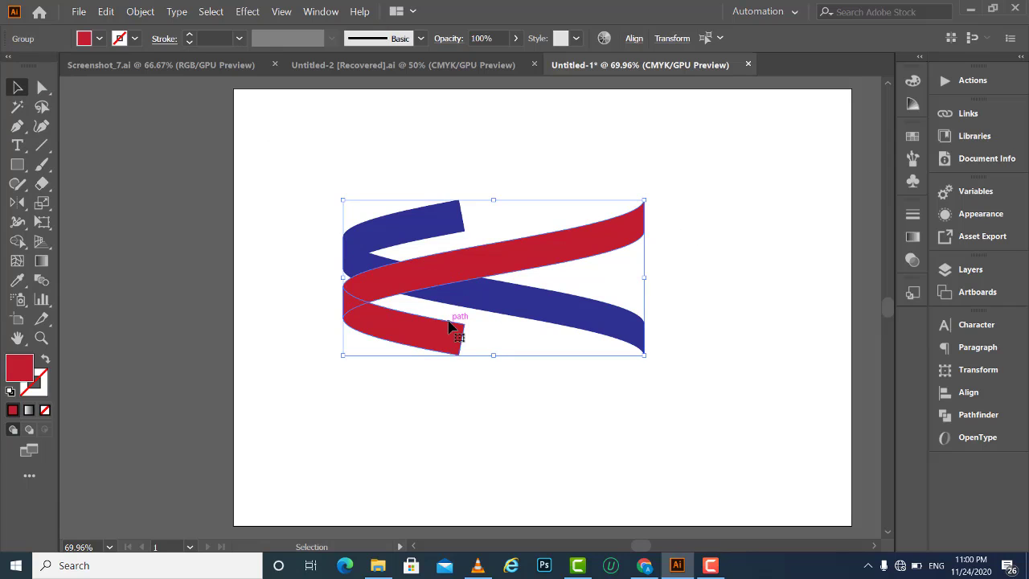
click(639, 399)
mouse_move(360, 122)
mouse_down()
mouse_move(402, 322)
mouse_move(464, 362)
mouse_up()
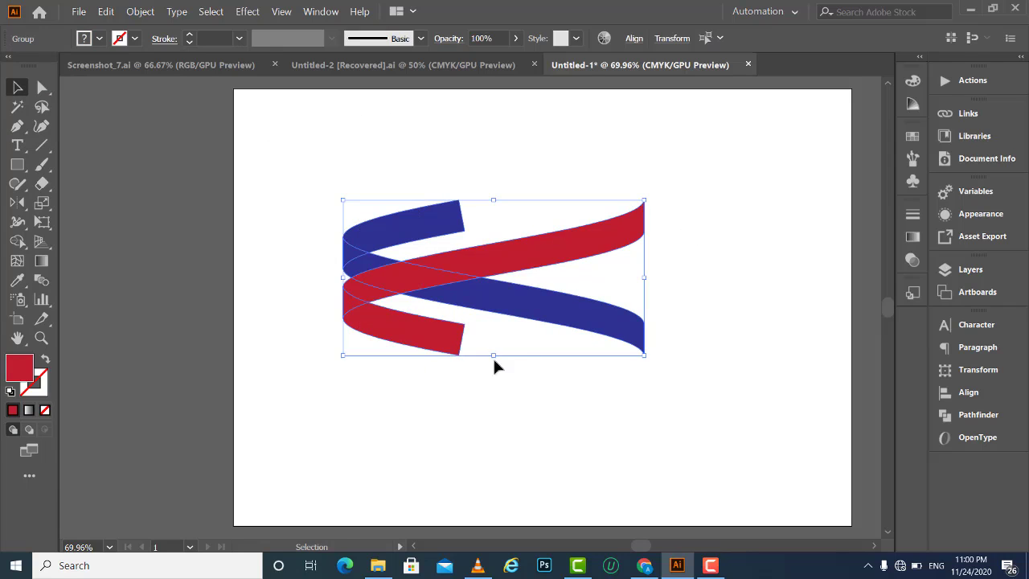
click(416, 354)
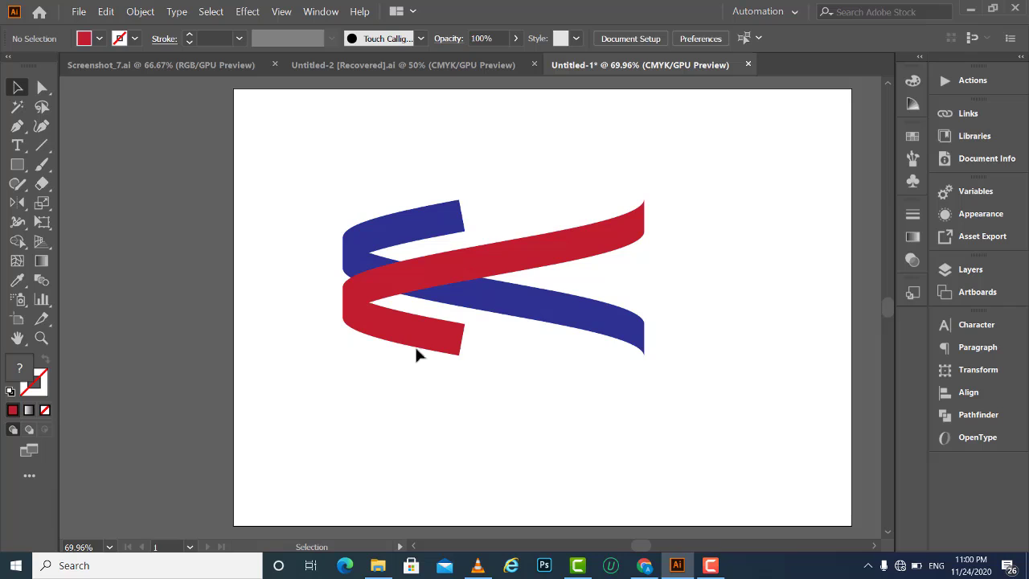
click(366, 337)
click(547, 462)
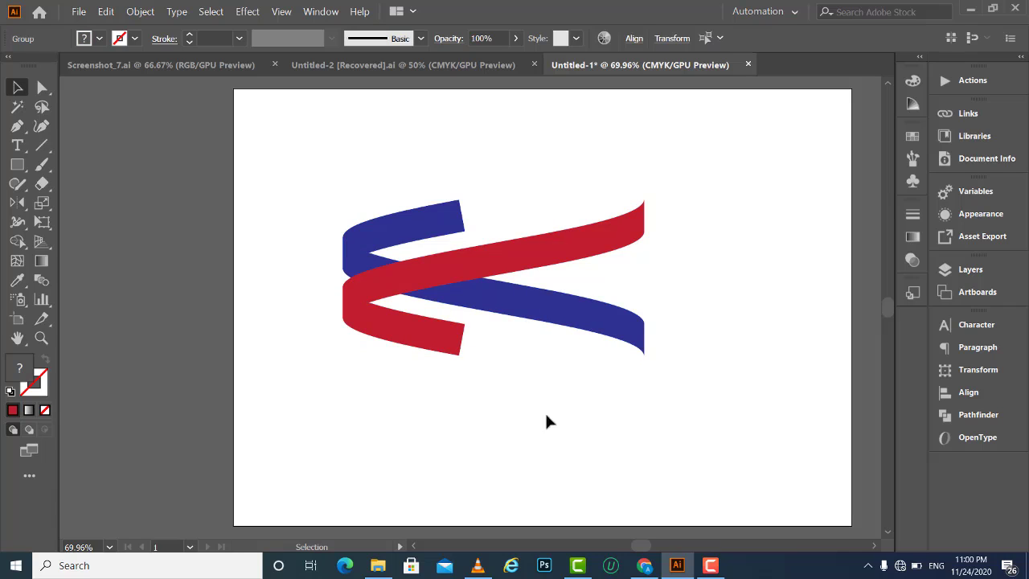
Step: Draw a rectangle at the artboard's right edge, resized to about 152.55 × 280.29 pt
click(17, 164)
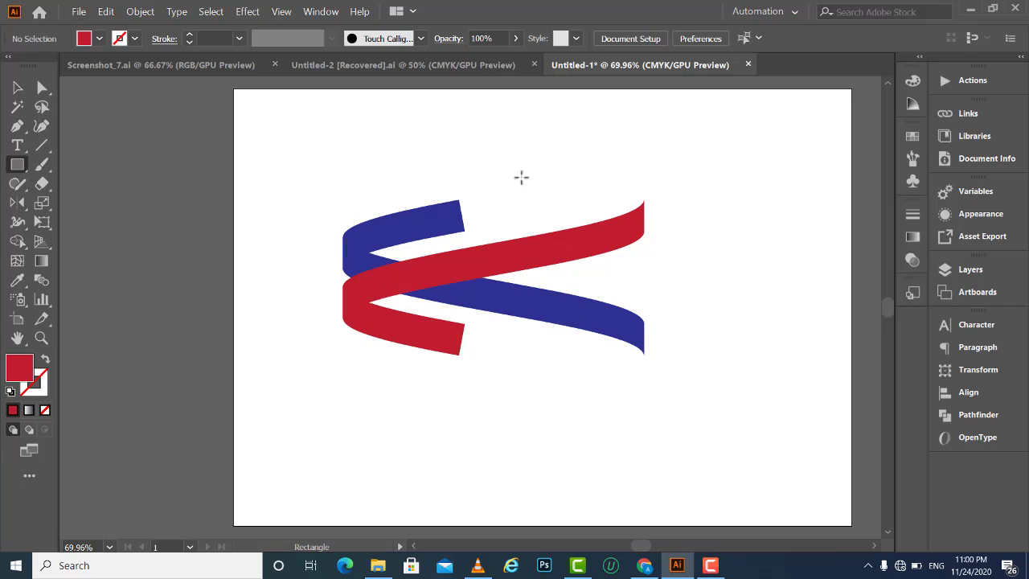
mouse_move(783, 120)
mouse_down()
mouse_move(844, 314)
mouse_move(856, 314)
mouse_up()
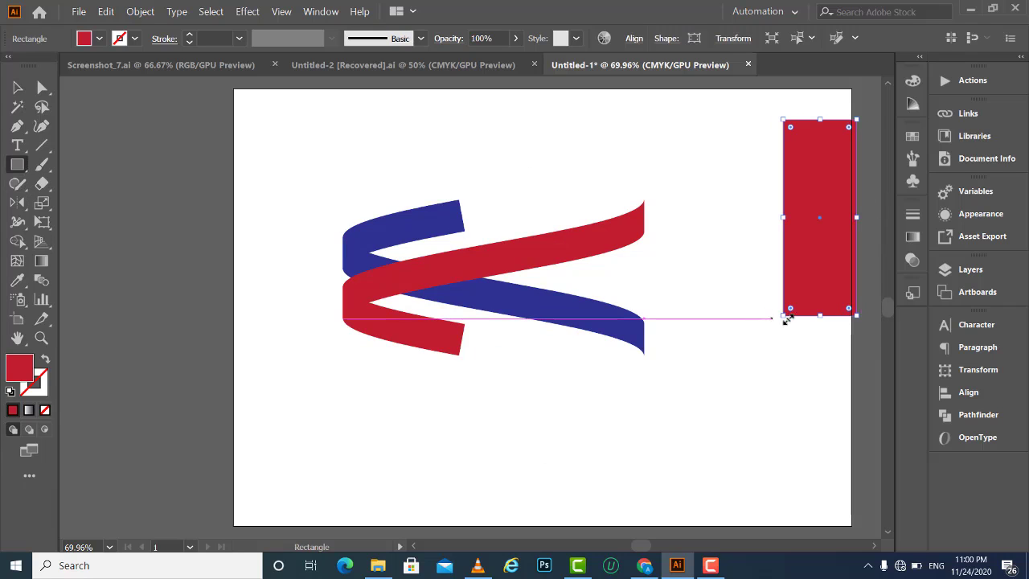
drag(782, 314, 744, 325)
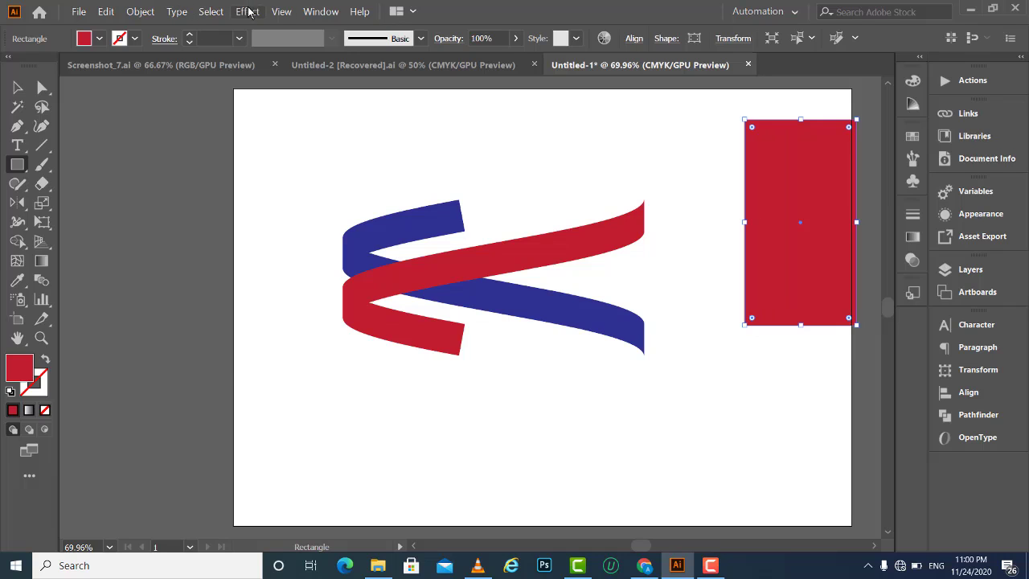
Step: Apply Effect > 3D > Revolve to the rectangle with Preview on
click(249, 11)
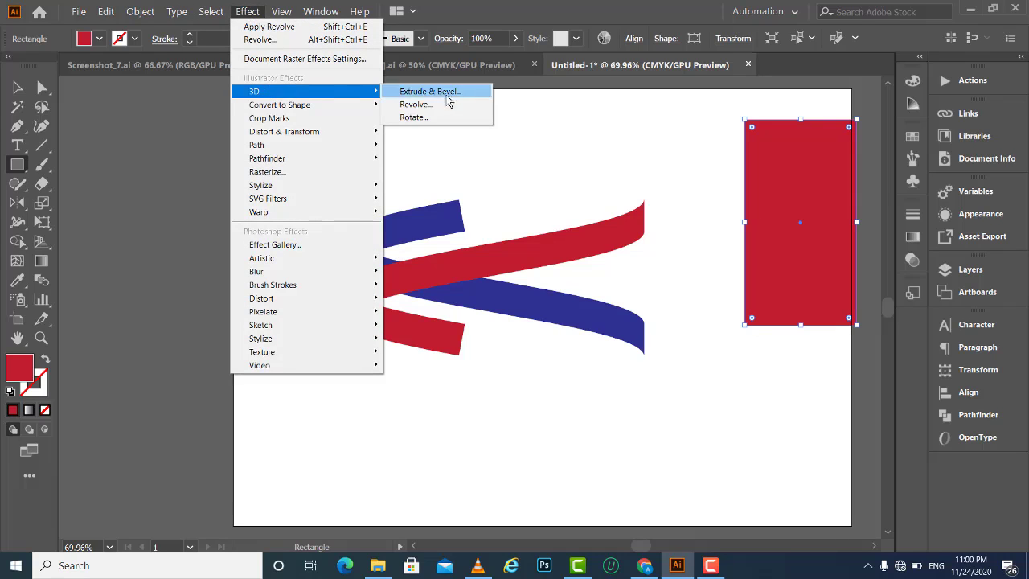
click(447, 104)
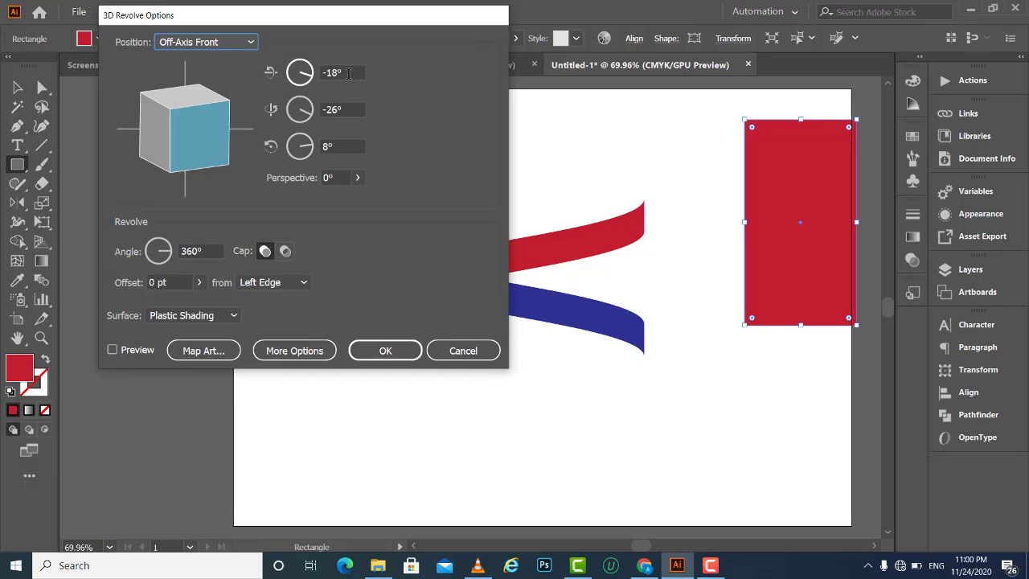
click(127, 352)
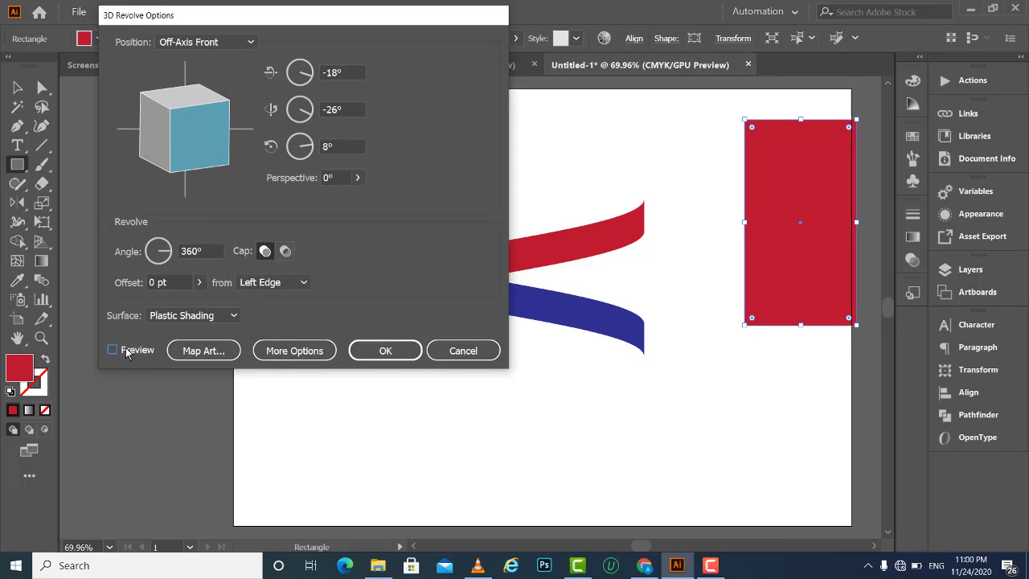
Step: Set the X, Y and Z rotation angles all to 0°
double_click(347, 72)
text(0)
key(Tab)
text(0)
key(Tab)
text(0)
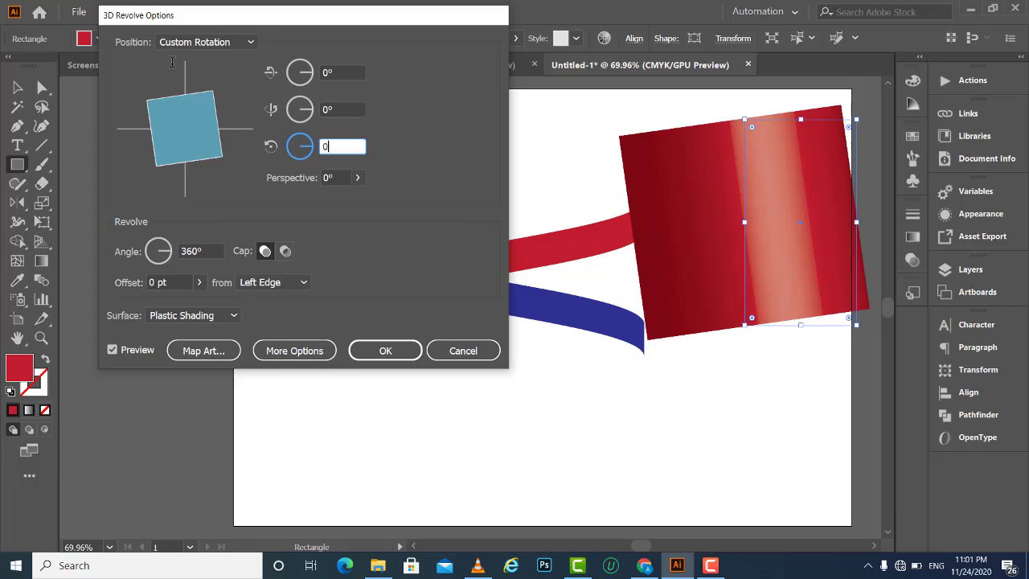
click(193, 352)
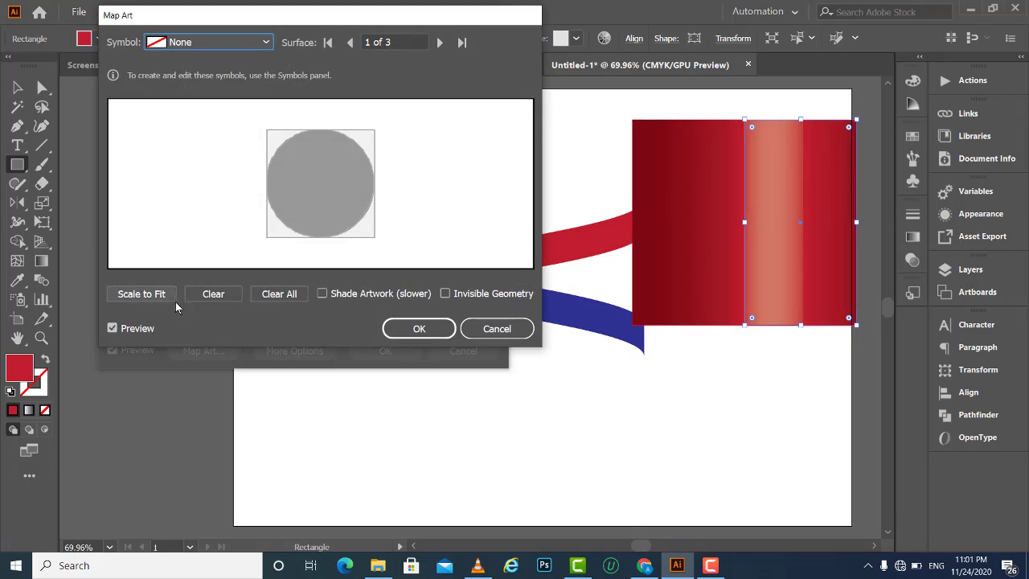
Step: Map the 'red' symbol onto surface 3 of 3 of the cylinder
click(441, 43)
click(441, 43)
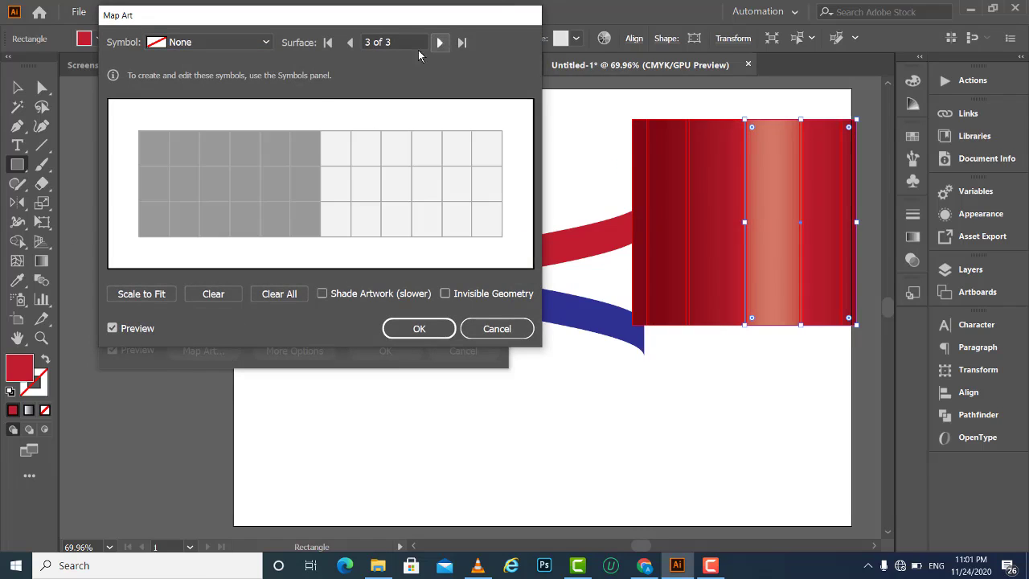
click(263, 43)
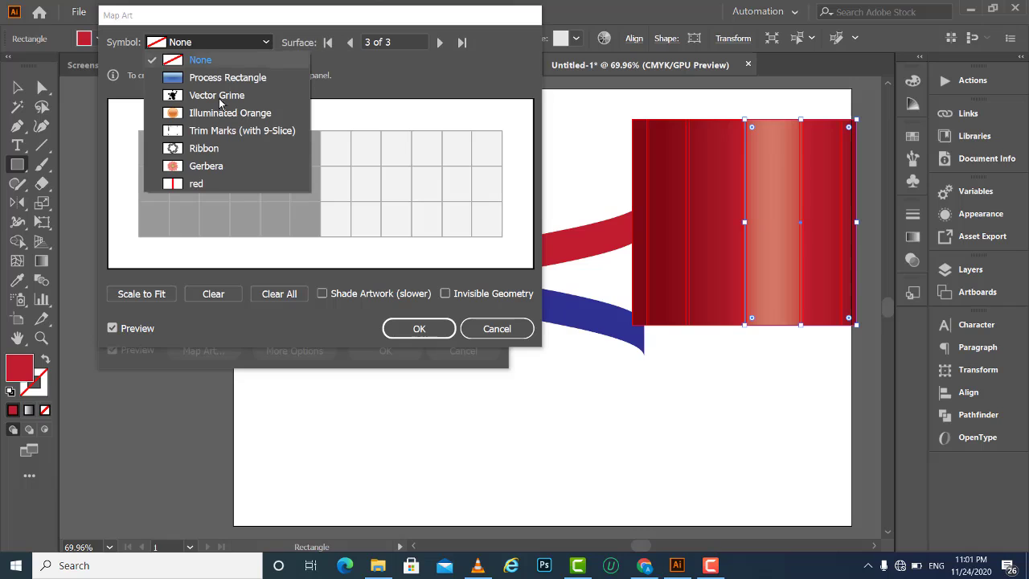
click(210, 184)
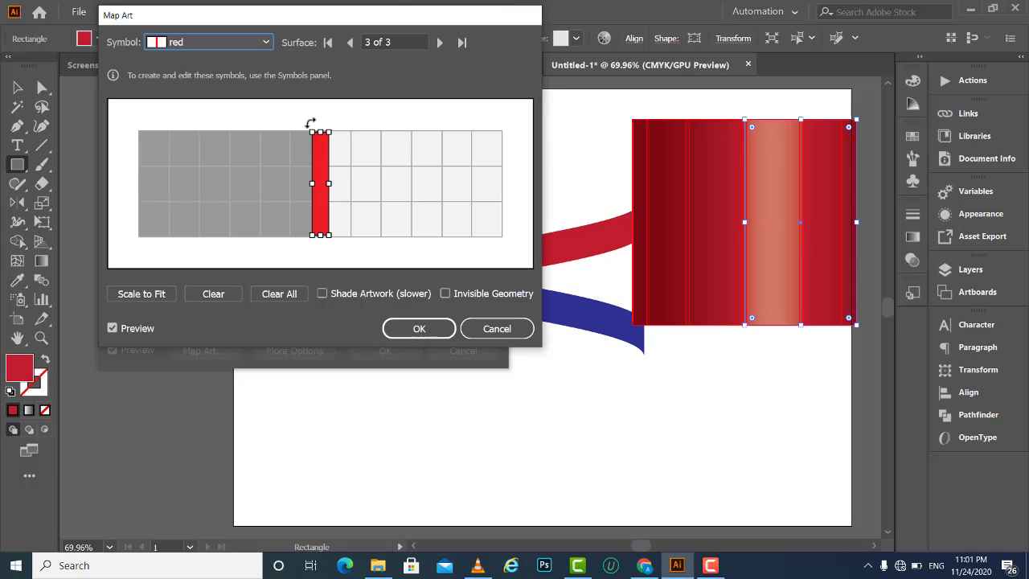
Step: Rotate, stretch and position the red symbol as a diagonal band, then hide the geometry
drag(316, 130, 387, 155)
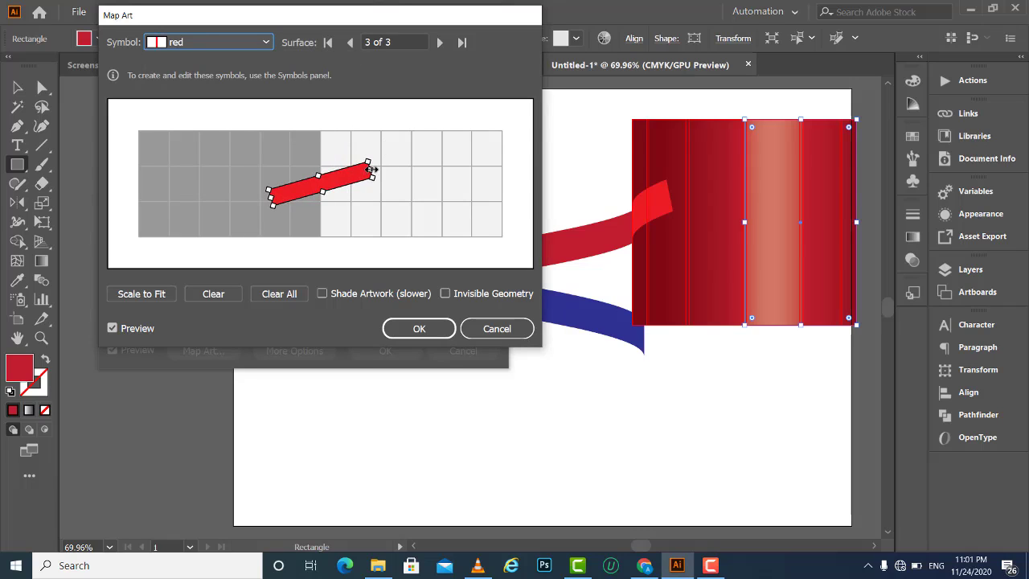
drag(375, 169, 465, 154)
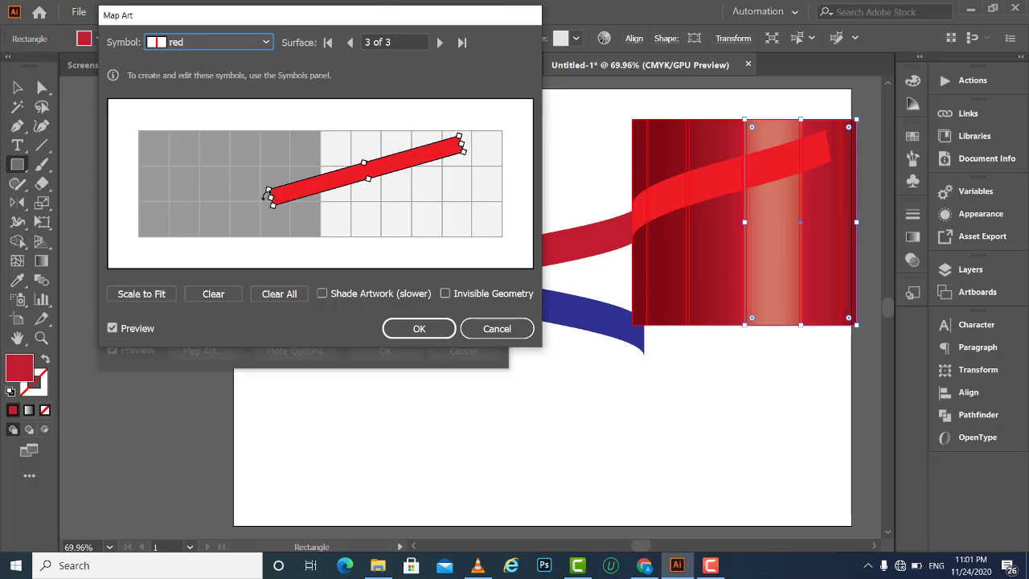
drag(271, 201, 154, 222)
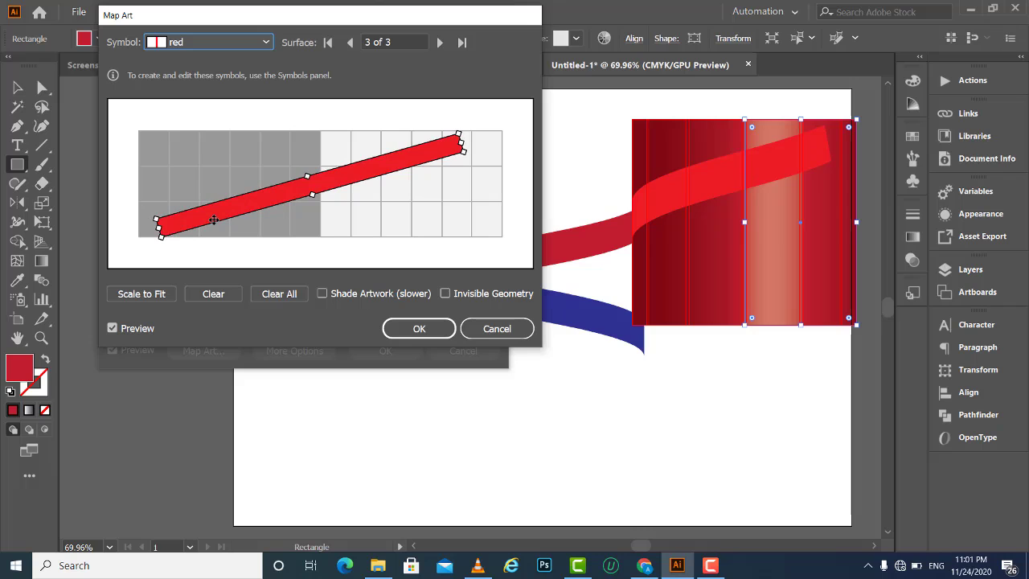
drag(213, 220, 194, 220)
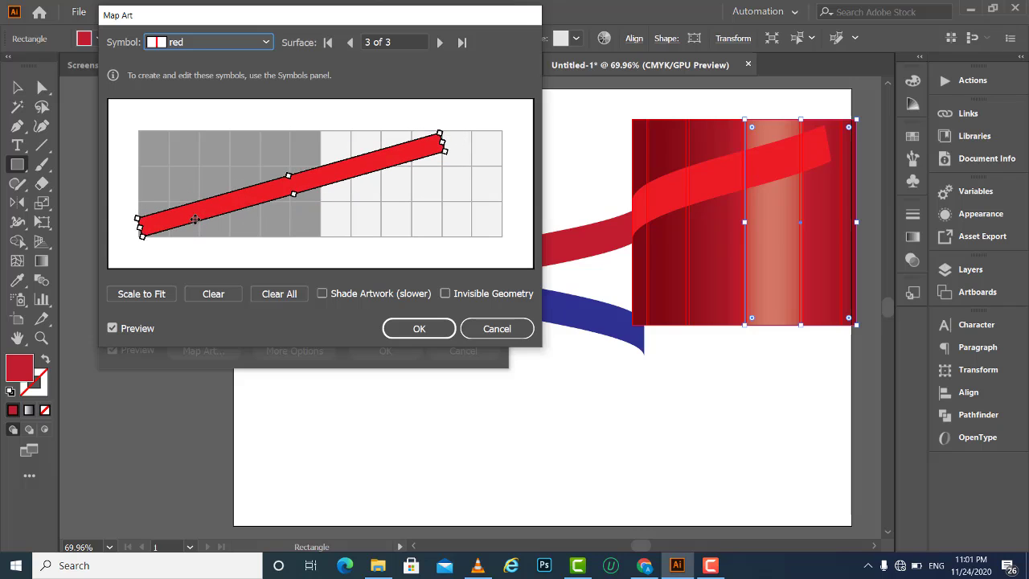
drag(453, 148, 508, 143)
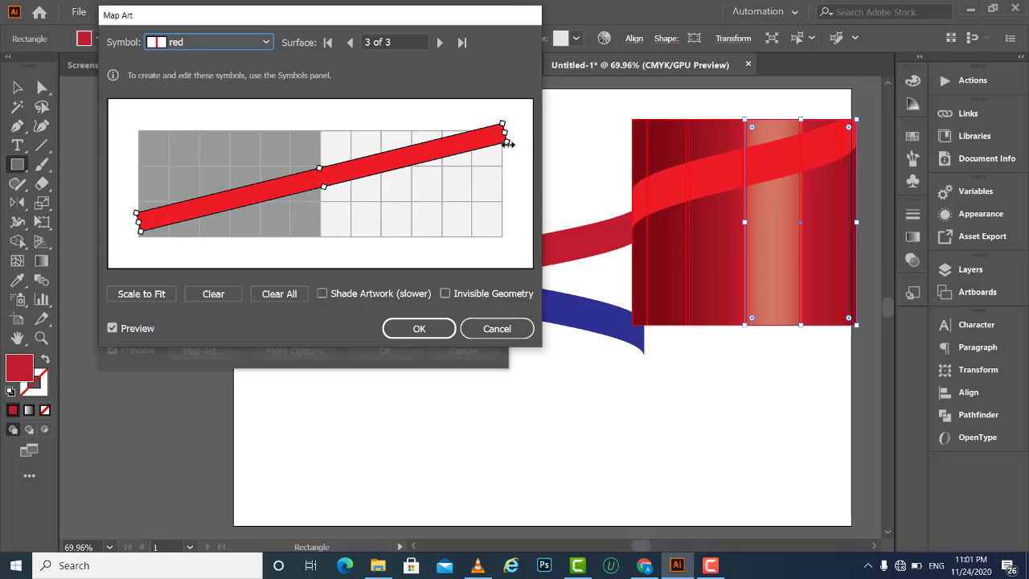
drag(377, 160, 376, 166)
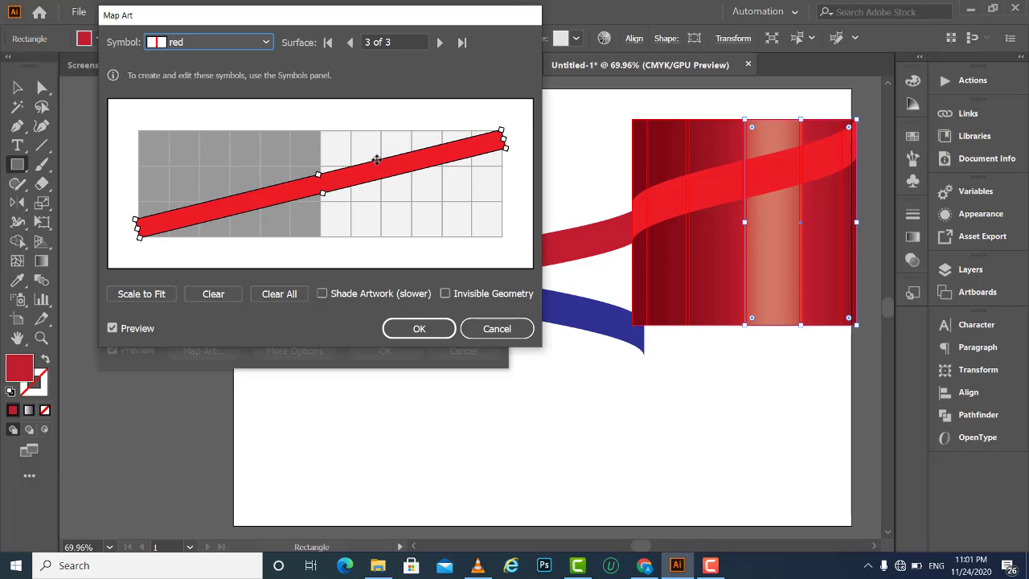
click(445, 295)
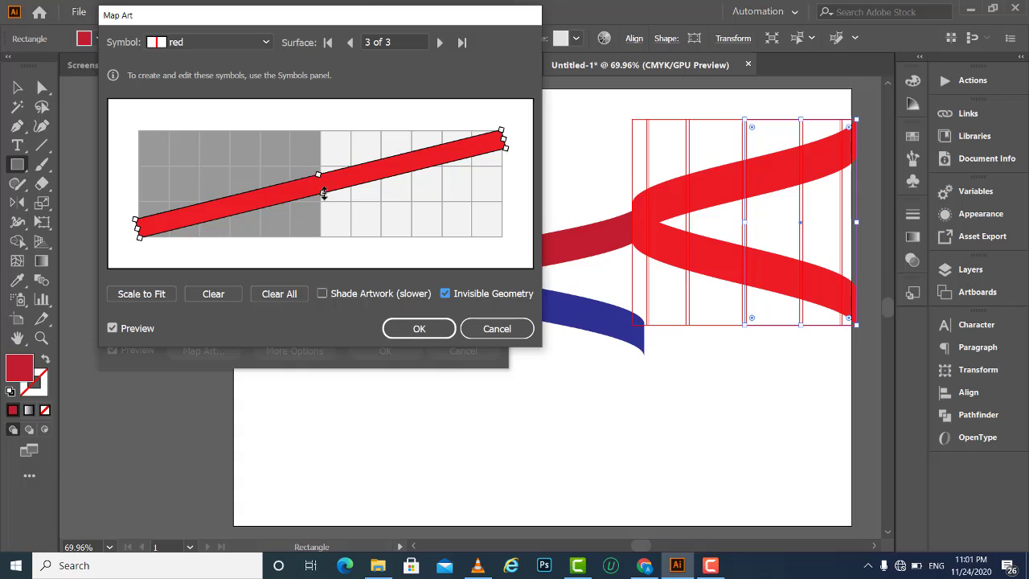
Step: Fine-tune the red band's thickness via its middle handle and accept the mapping
drag(324, 196, 323, 190)
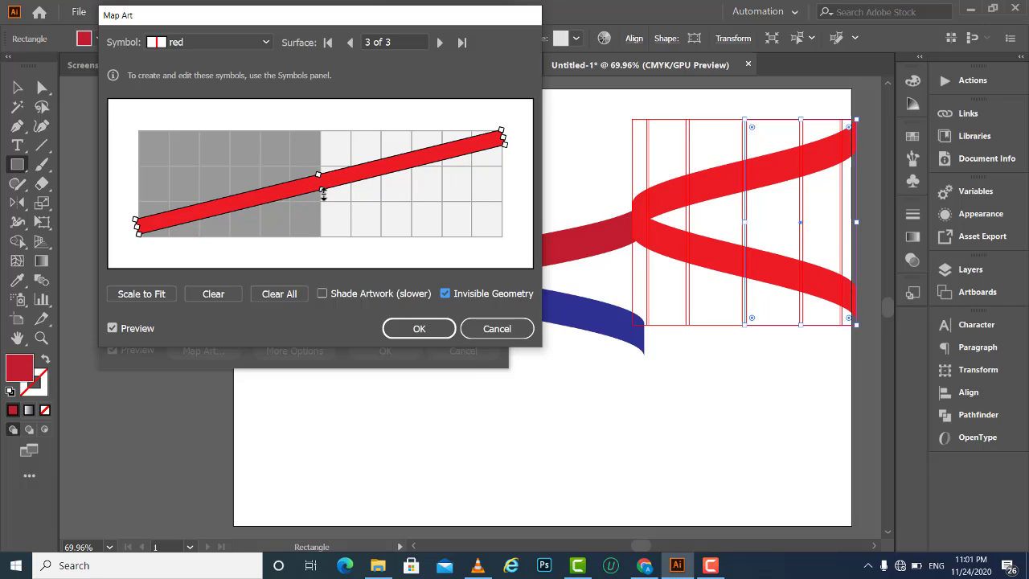
drag(324, 196, 324, 198)
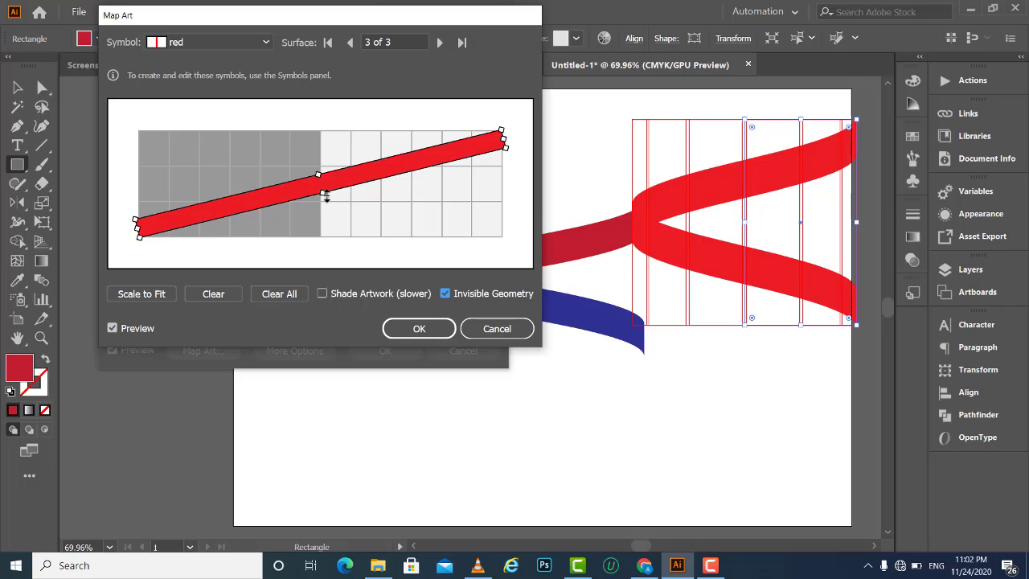
drag(326, 197, 323, 191)
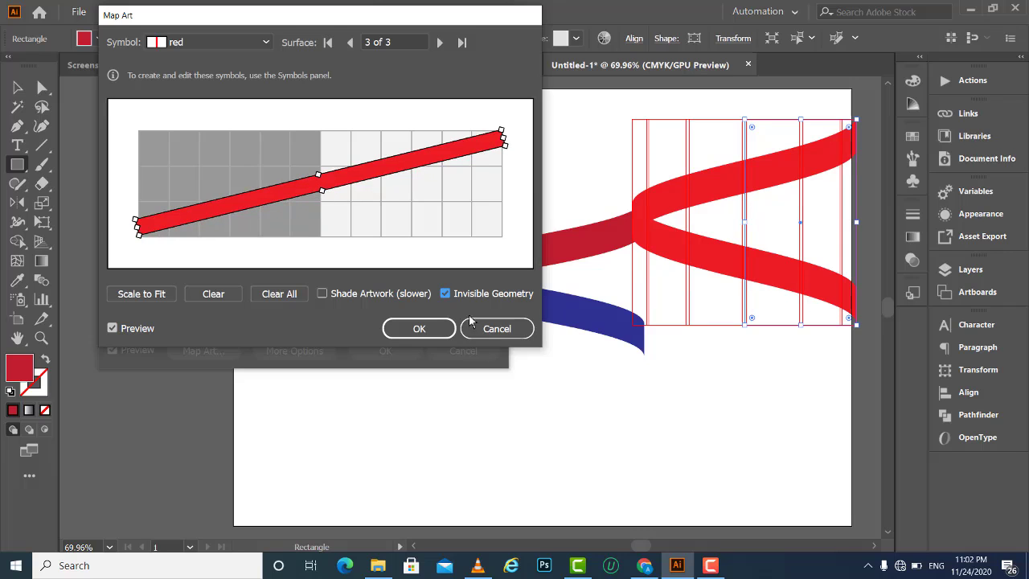
click(430, 330)
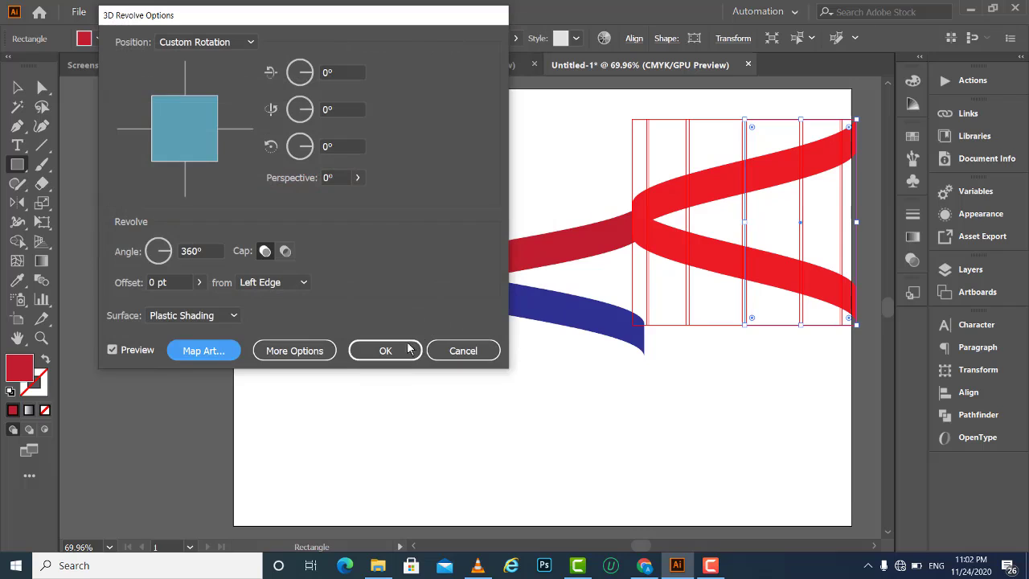
Step: Apply the 3D Revolve and expand the ribbon into editable shapes
click(386, 351)
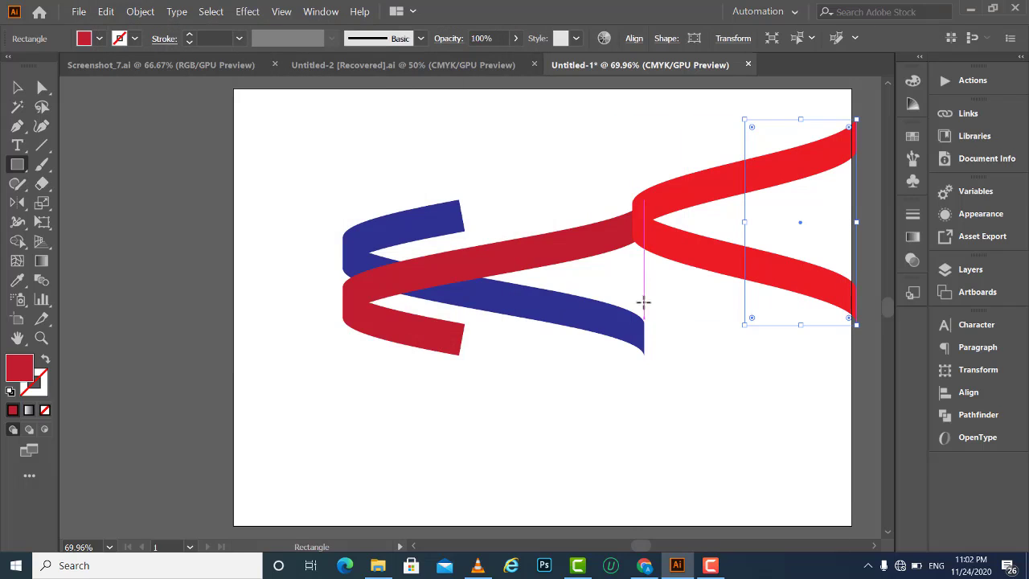
click(18, 87)
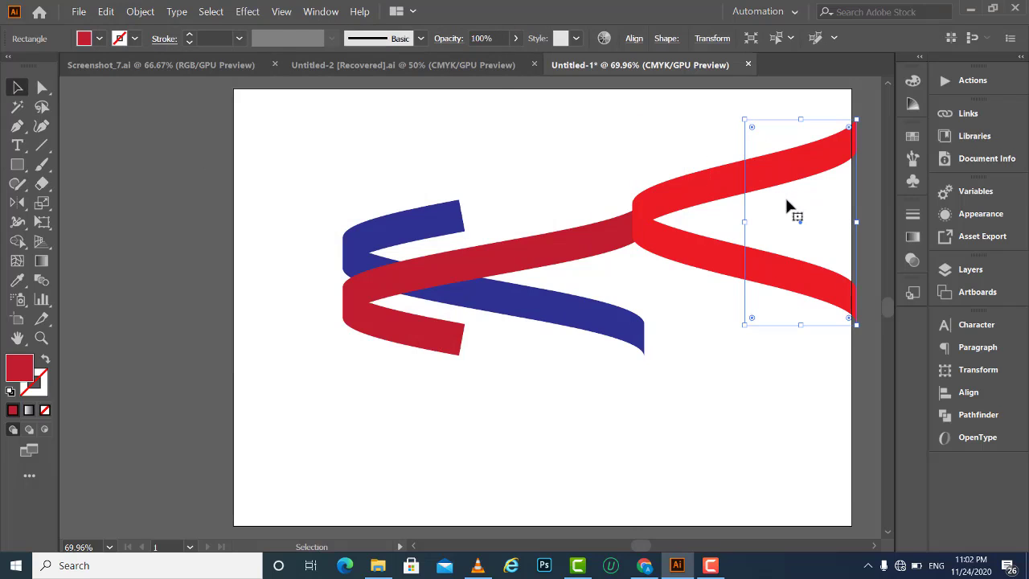
click(141, 11)
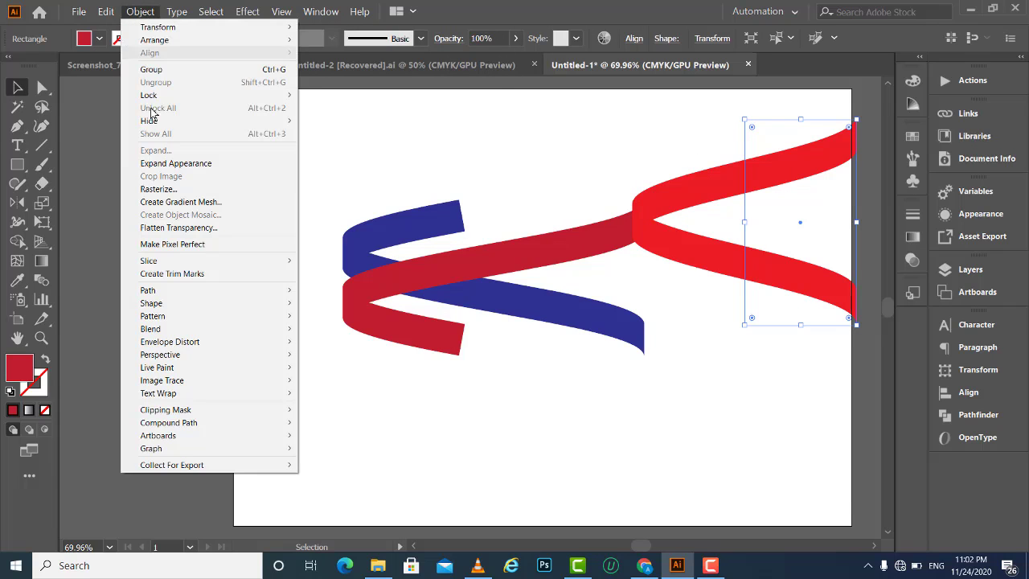
click(163, 165)
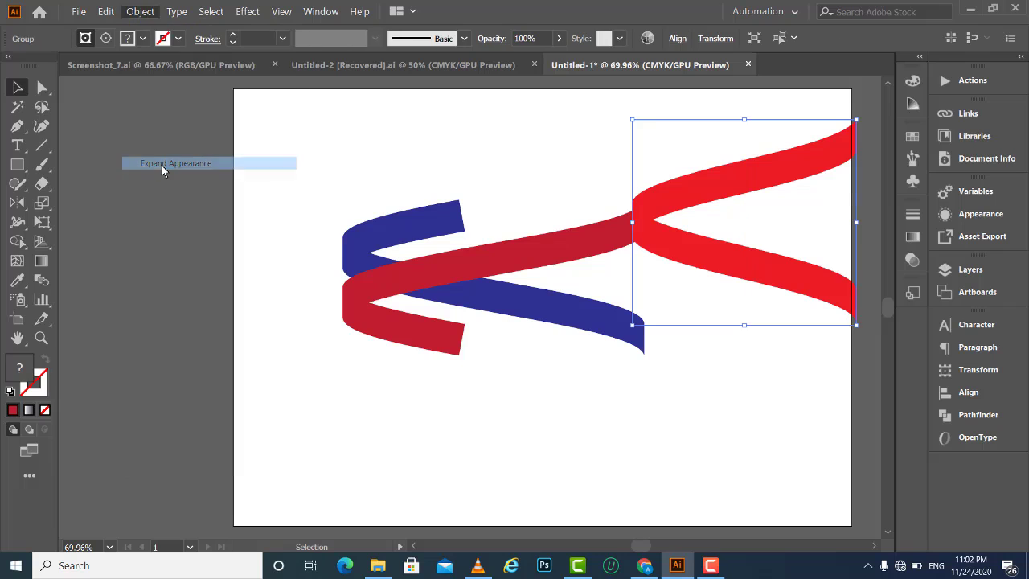
drag(666, 243, 673, 251)
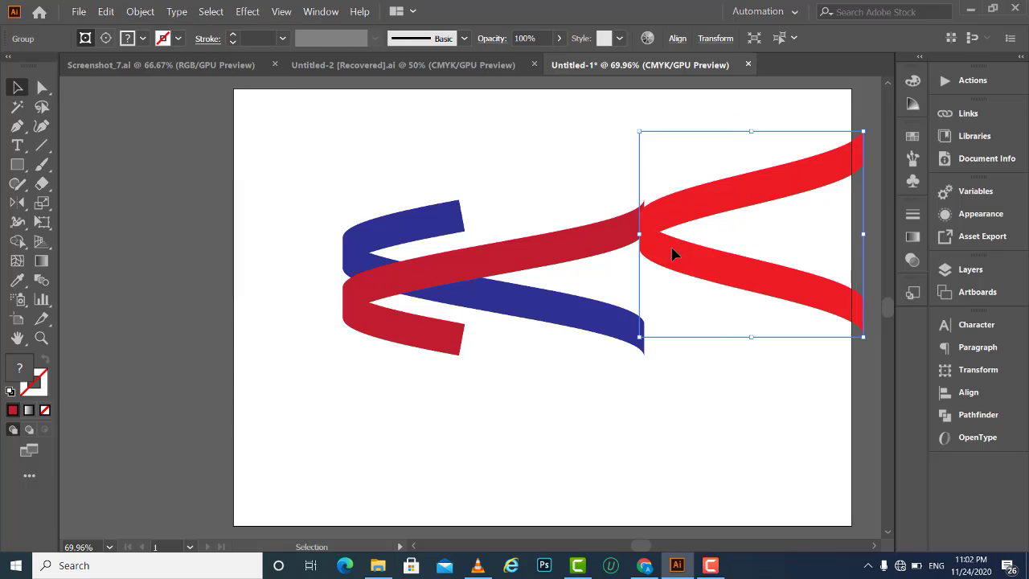
Step: Ungroup the expanded red ribbon artwork twice
right_click(673, 251)
click(716, 347)
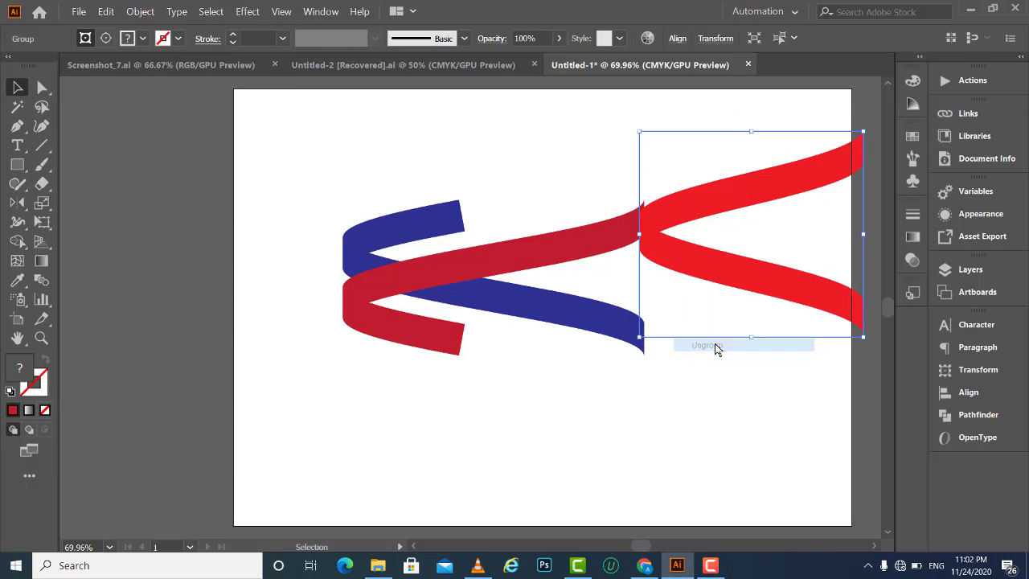
click(720, 356)
click(736, 281)
right_click(735, 281)
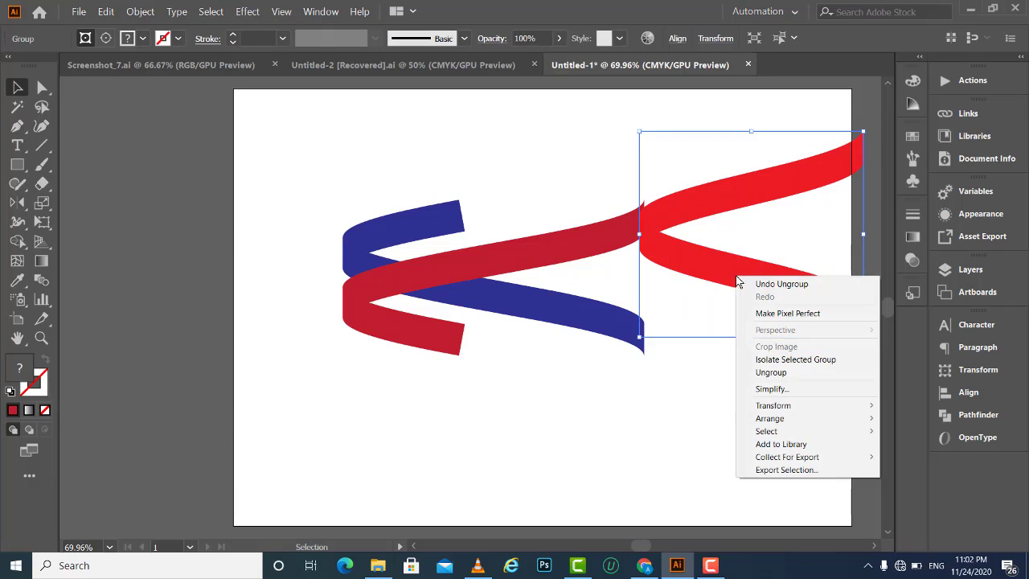
click(752, 373)
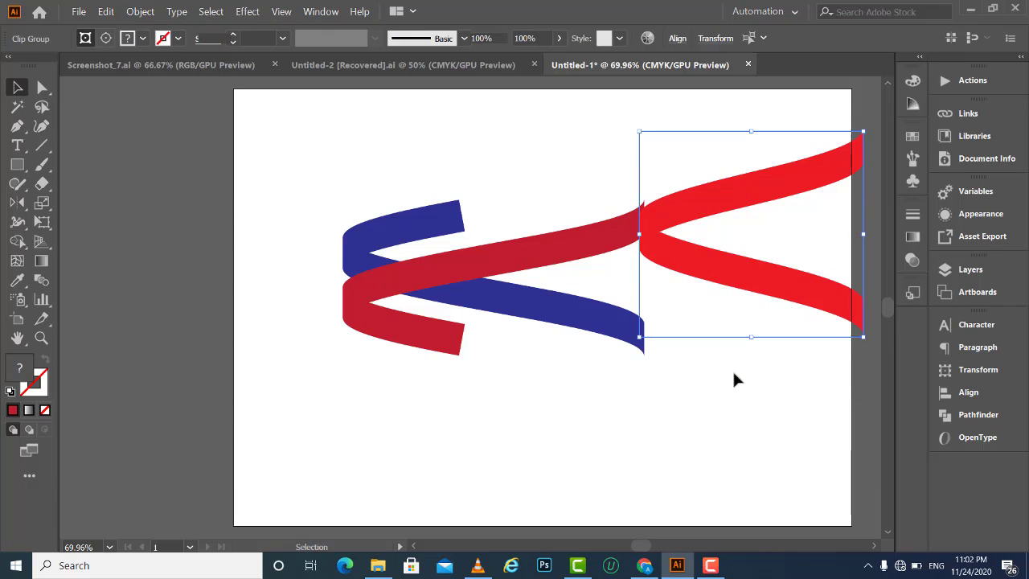
click(734, 374)
click(730, 271)
Step: Release both clipping masks on the right red ribbon
right_click(730, 272)
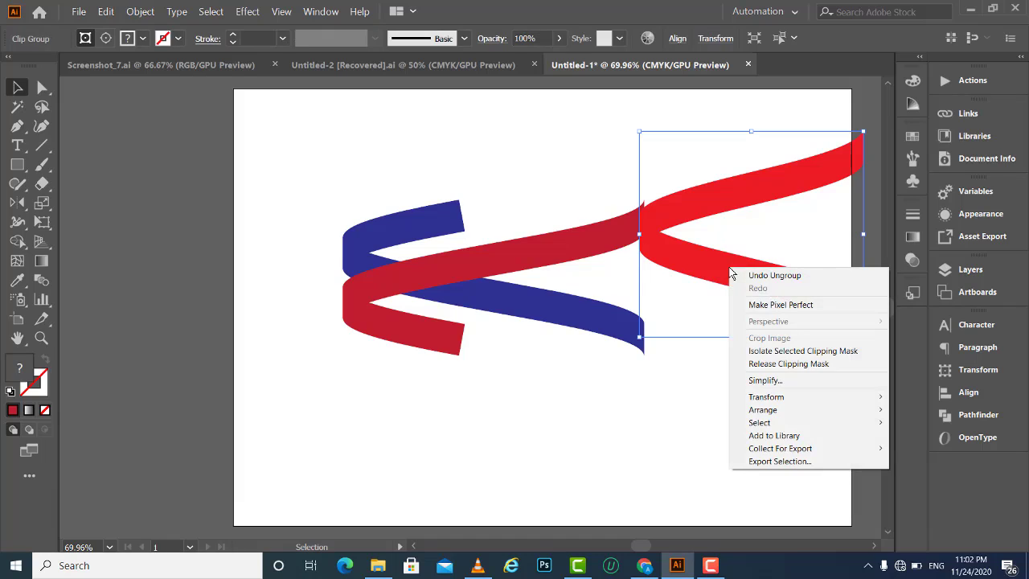
click(786, 364)
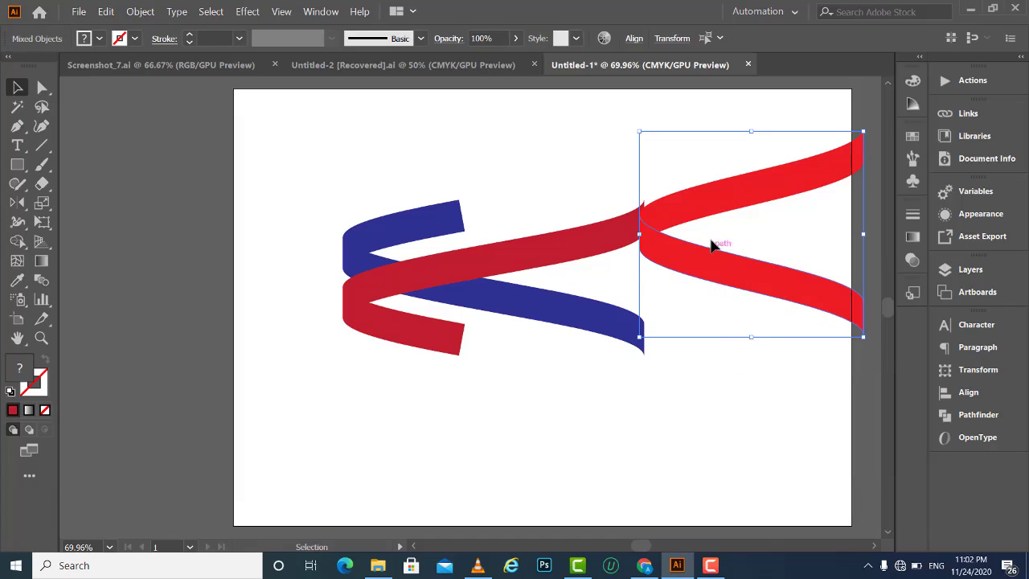
click(727, 376)
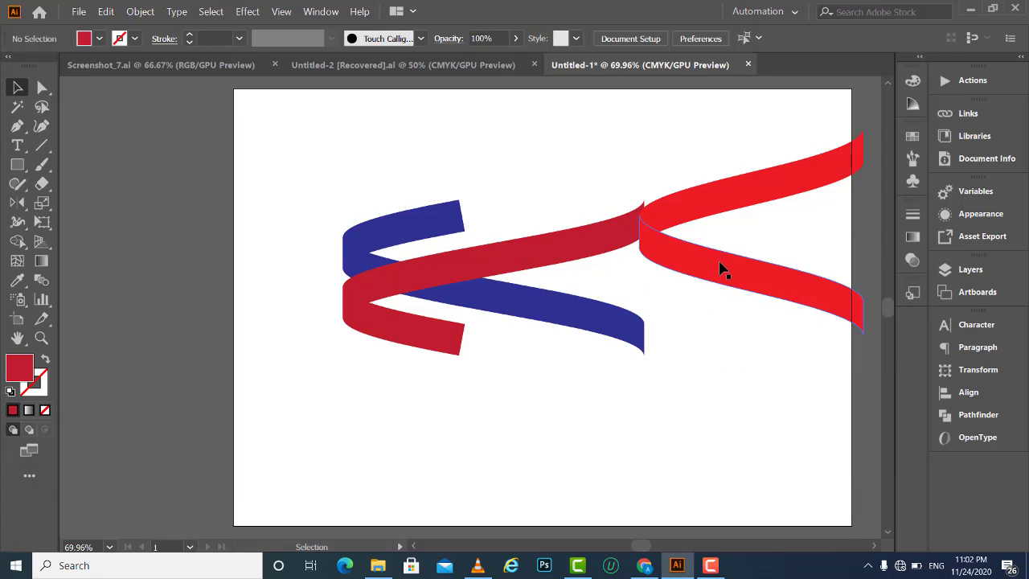
click(718, 271)
right_click(721, 194)
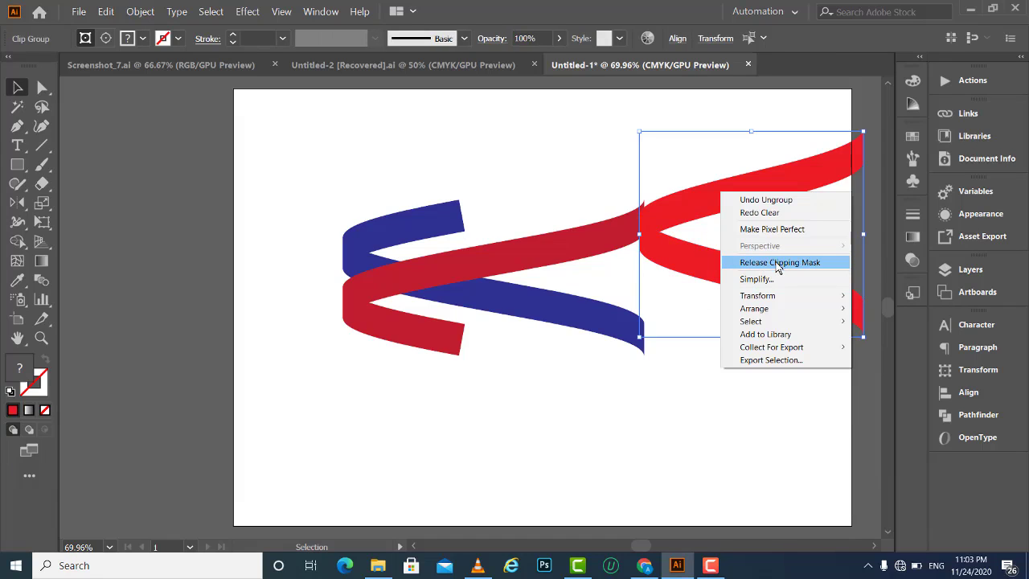
click(779, 263)
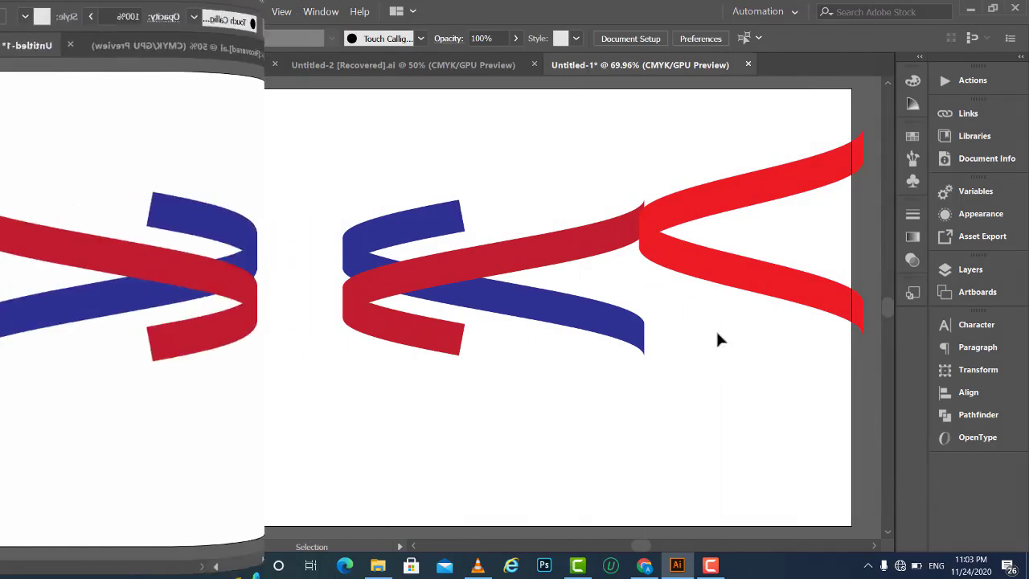
Step: Shift the right red ribbon group slightly left against the ribbon tips
click(700, 299)
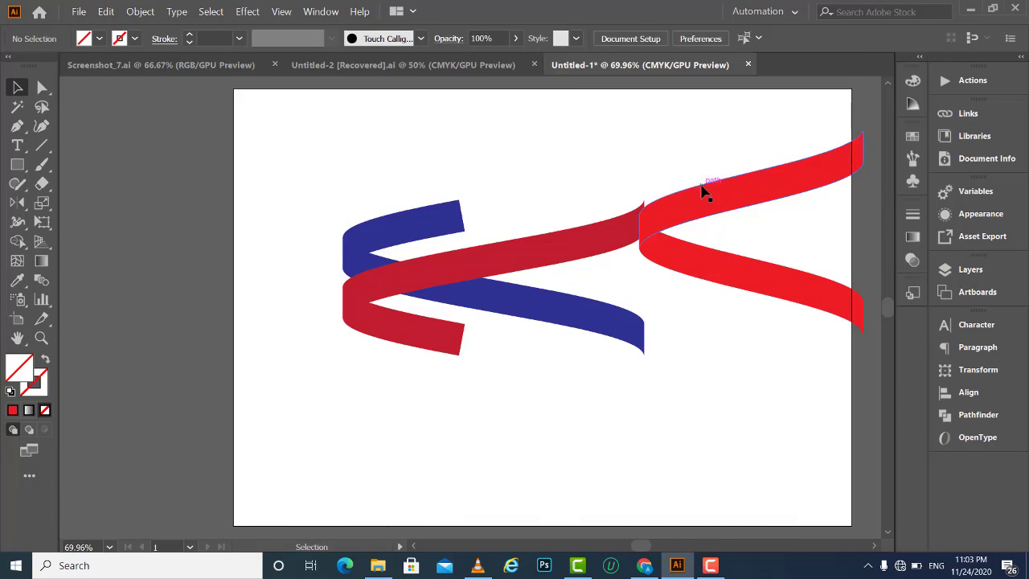
click(723, 258)
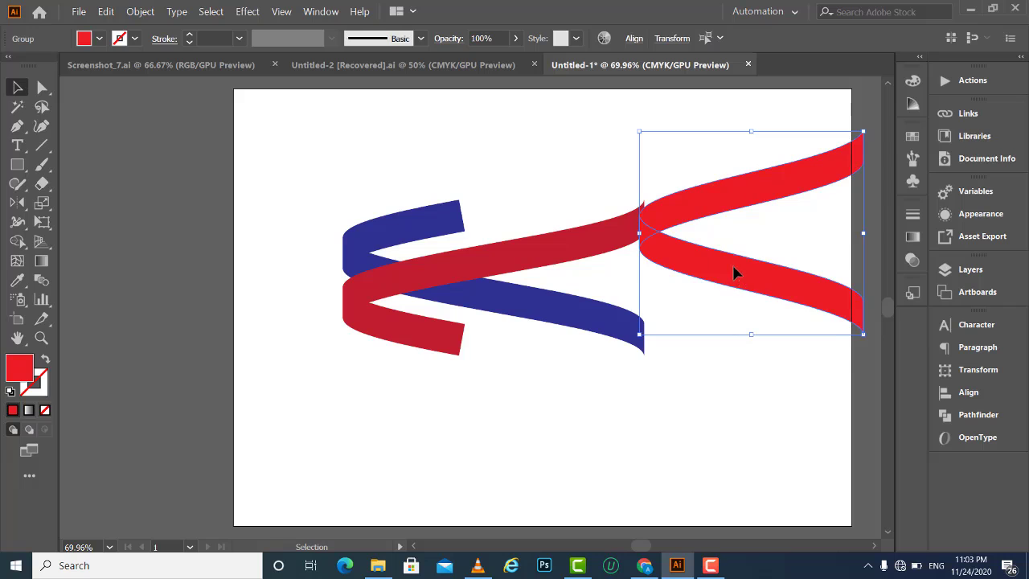
mouse_move(733, 272)
mouse_down()
mouse_move(704, 316)
mouse_move(690, 315)
mouse_up()
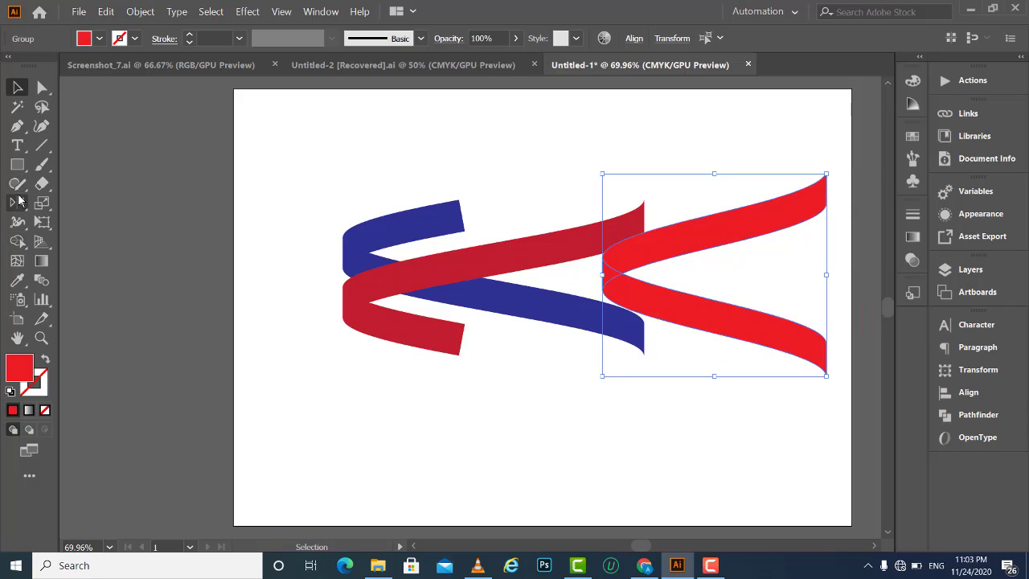
double_click(18, 203)
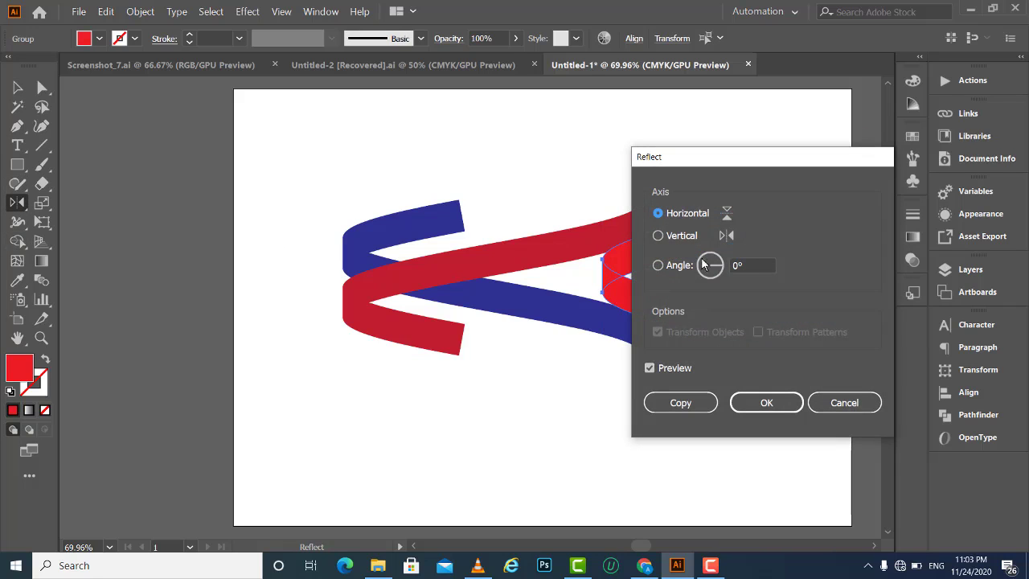
Step: Reflect the red ribbon across the vertical axis and move it left over the emblem
drag(766, 167, 328, 166)
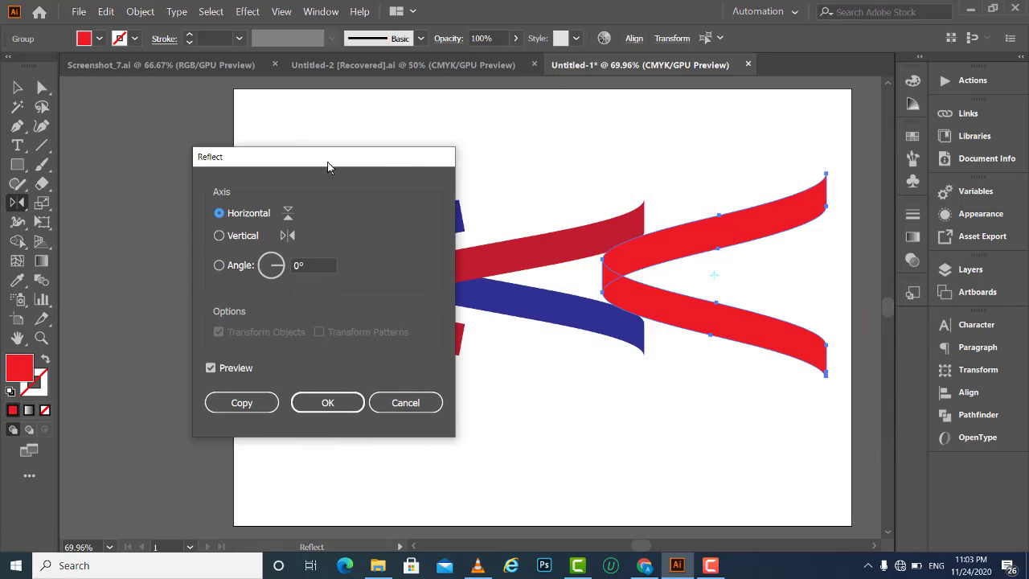
click(239, 235)
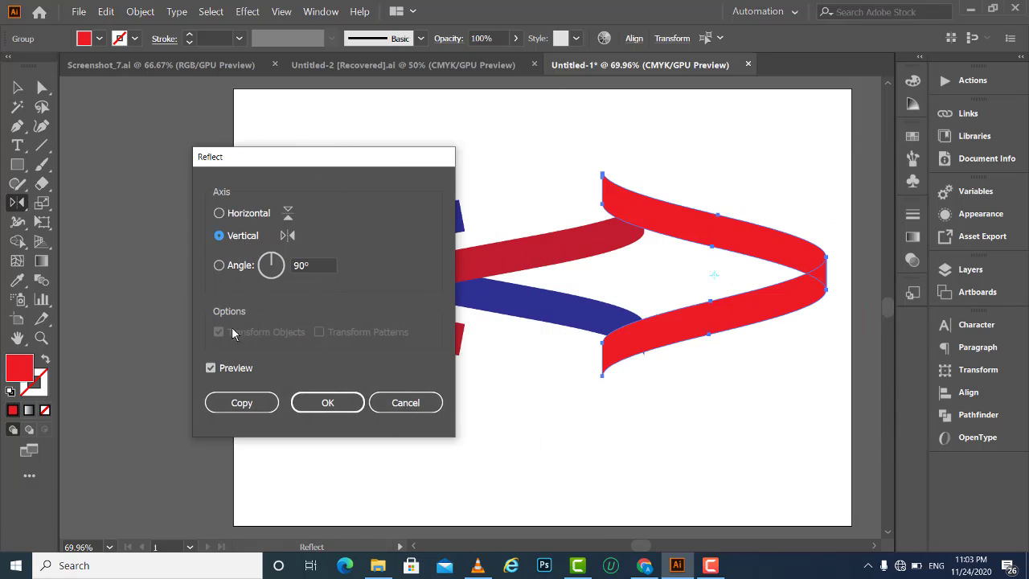
click(354, 405)
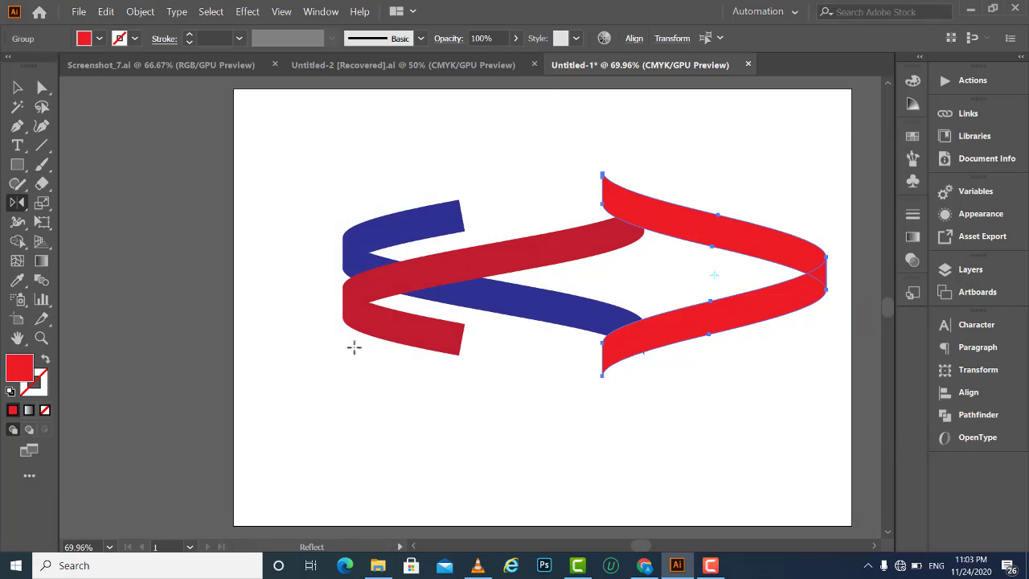
click(18, 87)
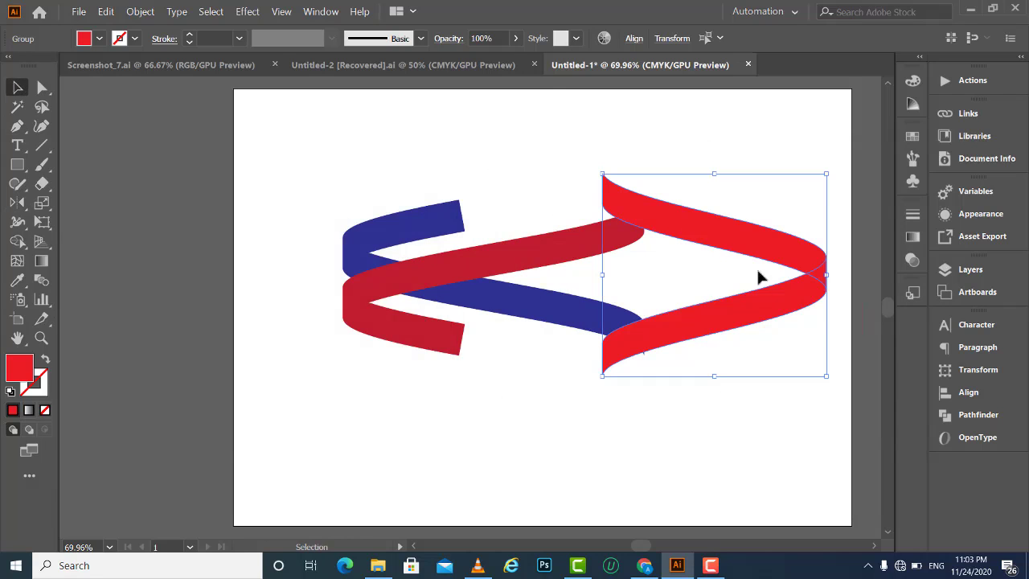
drag(793, 297, 542, 288)
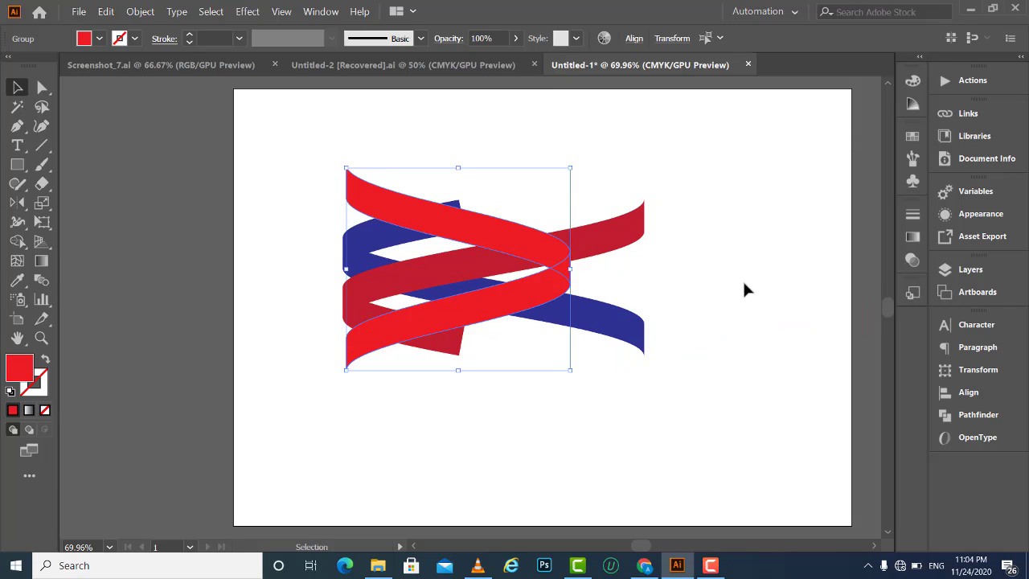
Step: Fill the mirrored front ribbon with yellow from the Control bar swatches
click(98, 39)
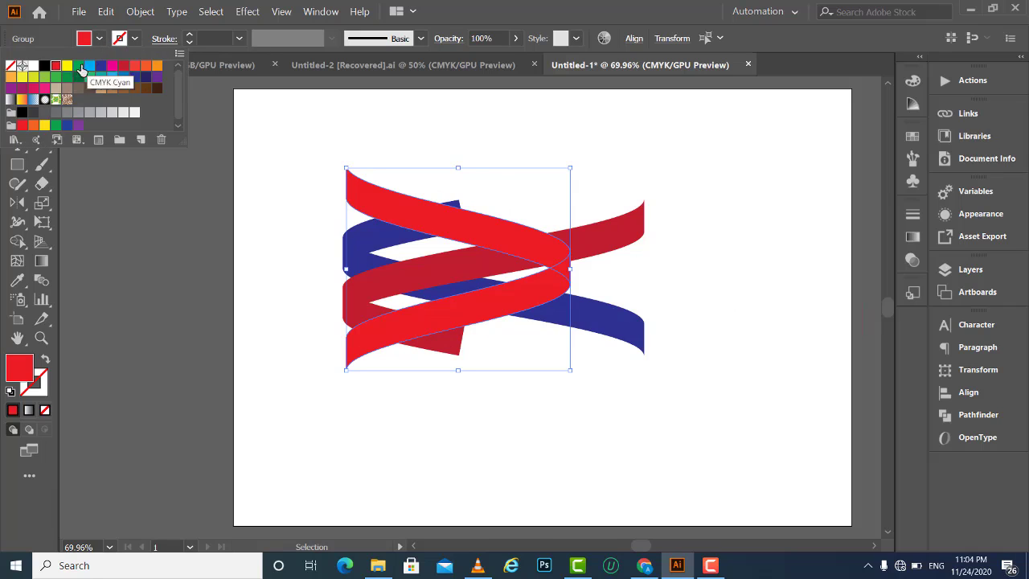
click(67, 65)
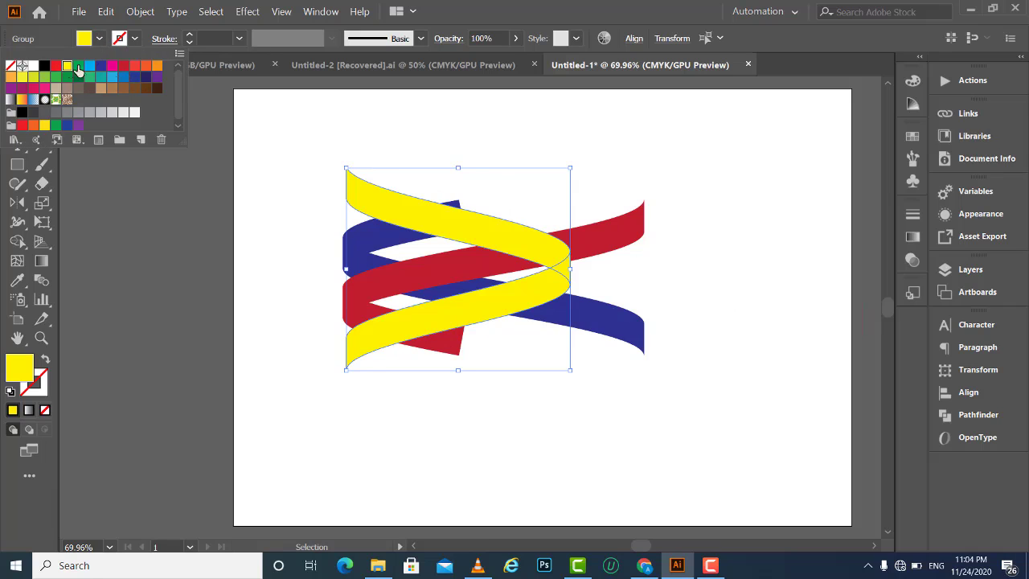
click(697, 309)
click(740, 254)
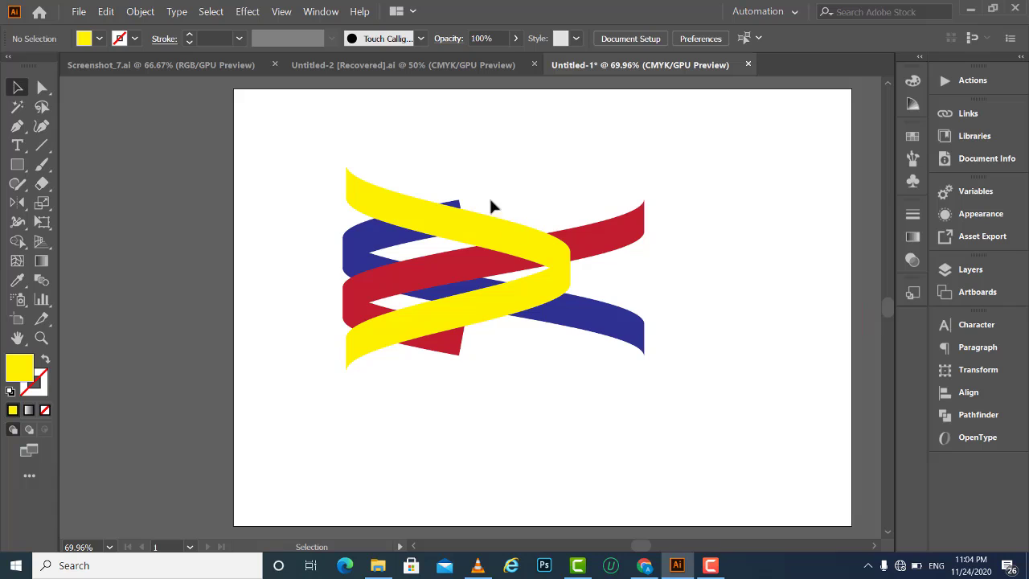
Step: Select both yellow ribbon pieces and nudge them into place with the arrow keys
click(370, 196)
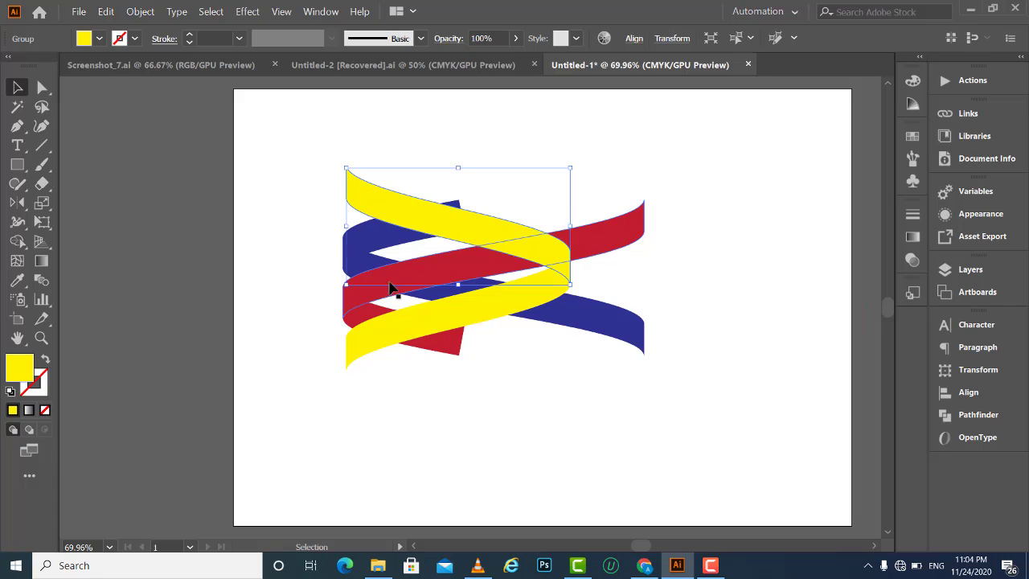
shift+click(393, 322)
key(Left)
key(Left)
key(Left)
key(Left)
key(Left)
key(Left)
key(Left)
key(Left)
key(Left)
key(Left)
key(Left)
key(Left)
key(Left)
key(Left)
key(Left)
key(Left)
key(Left)
key(Left)
key(Right)
key(Right)
key(Right)
key(Right)
key(Right)
key(Right)
key(Right)
key(Right)
key(Right)
key(Right)
key(Right)
key(Right)
key(Right)
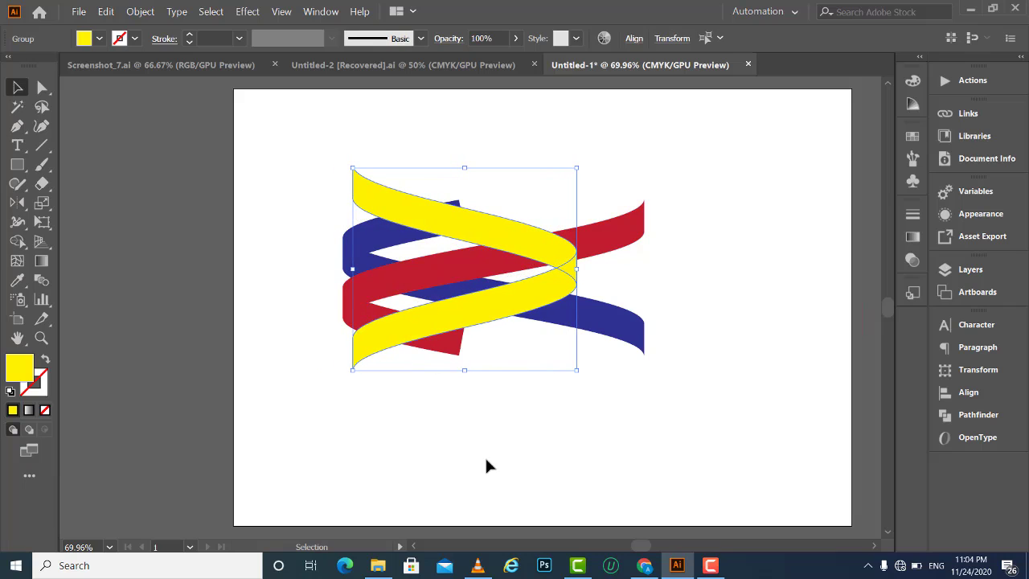
click(487, 464)
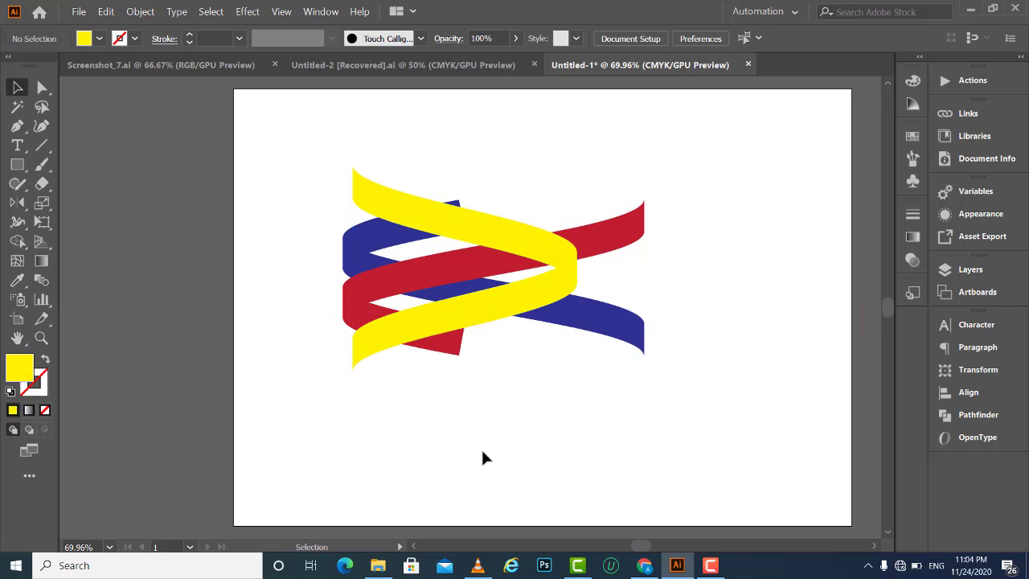
Step: Bring the lower red ribbon piece and the blue ribbon to the front
right_click(457, 359)
mouse_move(491, 297)
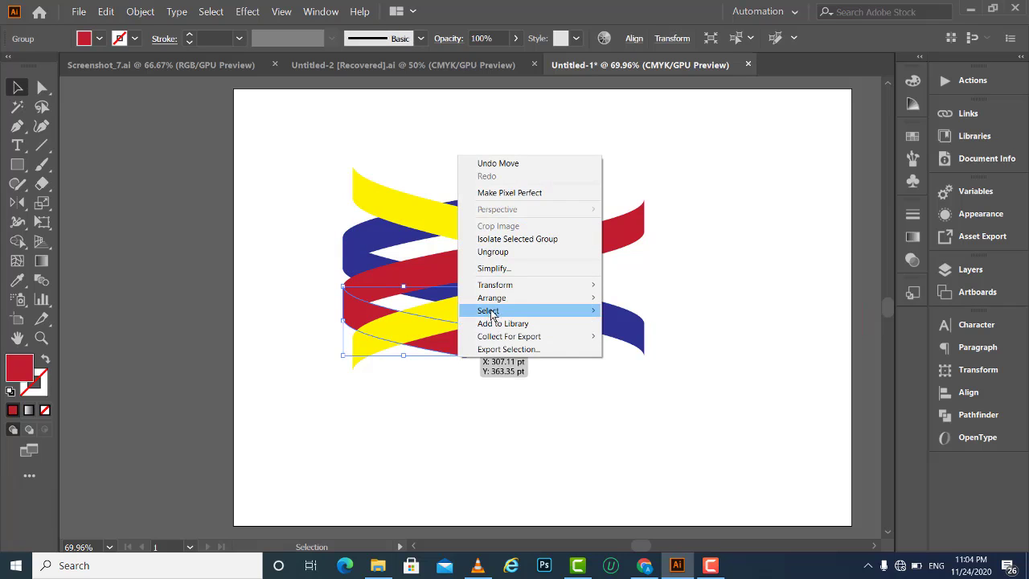
click(678, 298)
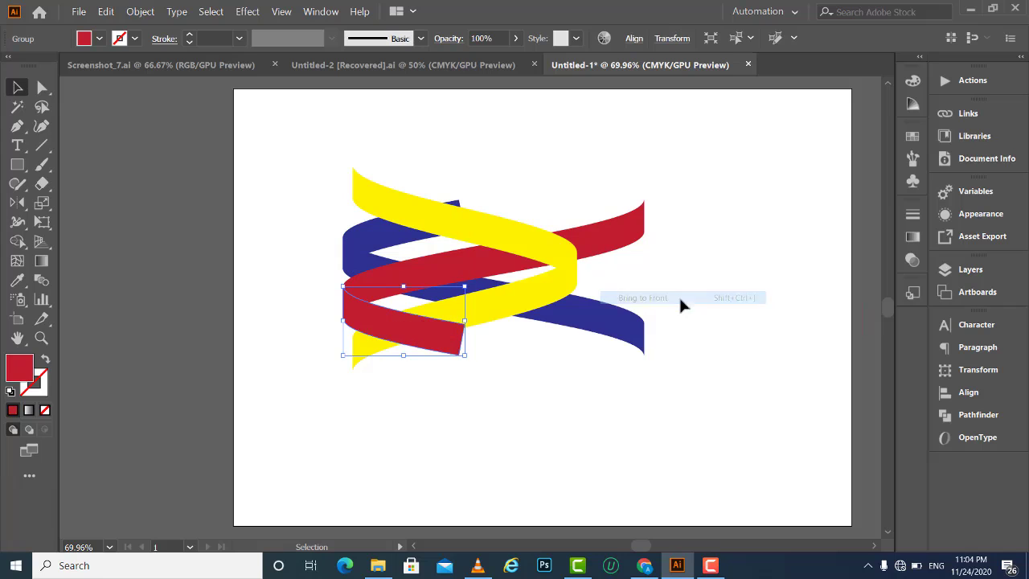
click(603, 386)
right_click(602, 331)
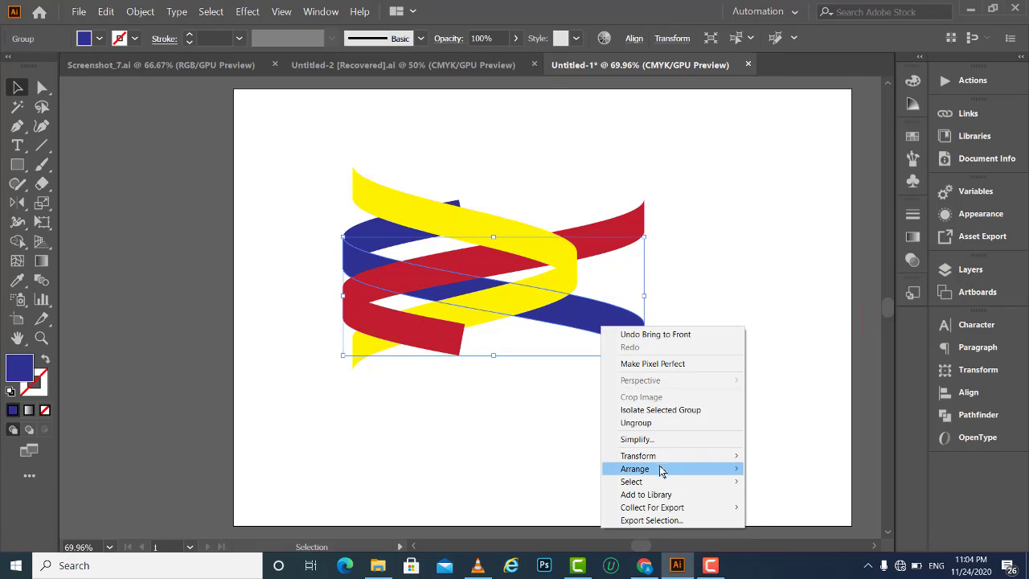
click(812, 470)
click(667, 349)
drag(498, 135, 475, 386)
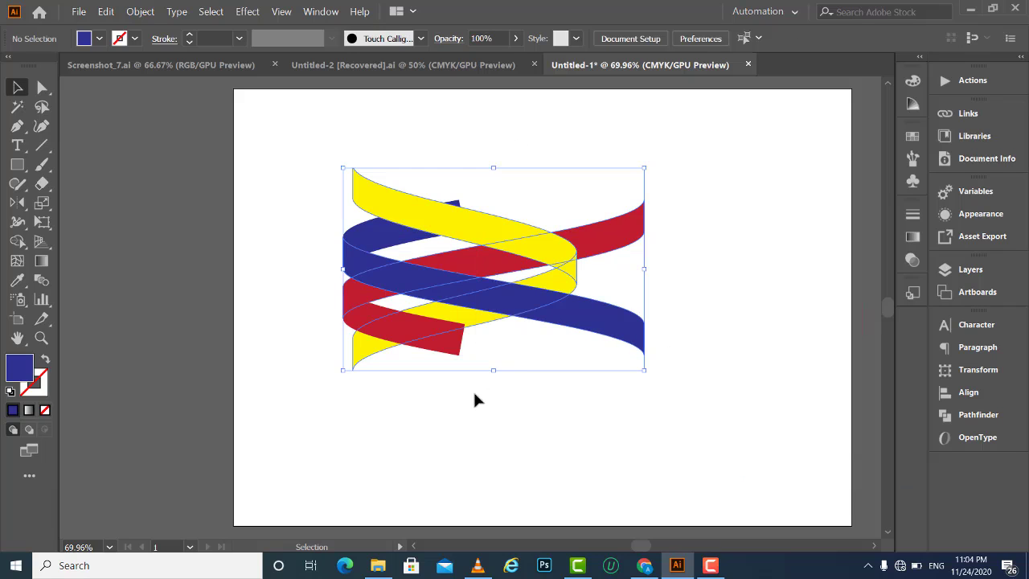
click(738, 256)
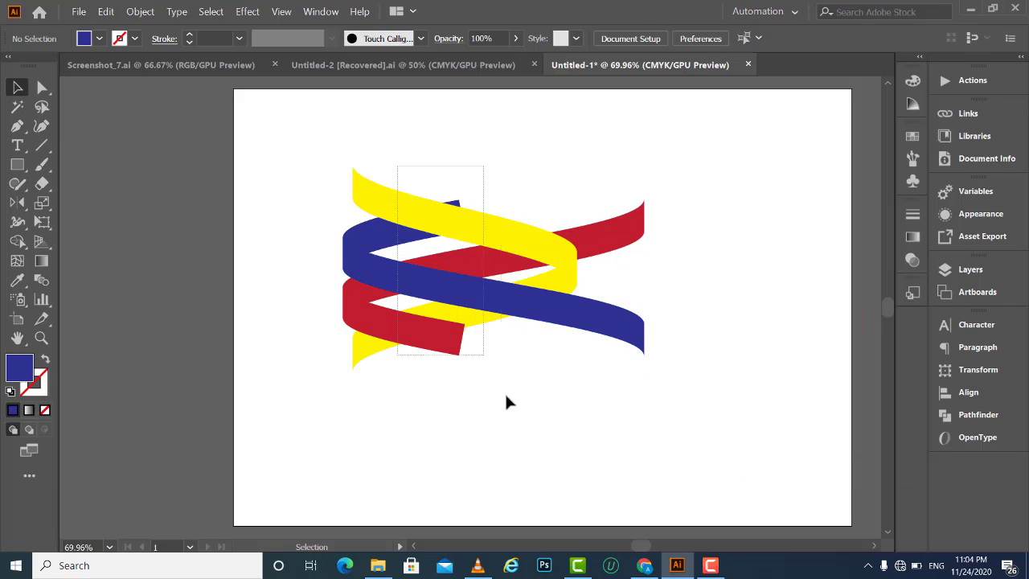
Step: Stretch the selected ribbon artwork taller at both top and bottom
drag(397, 168, 505, 391)
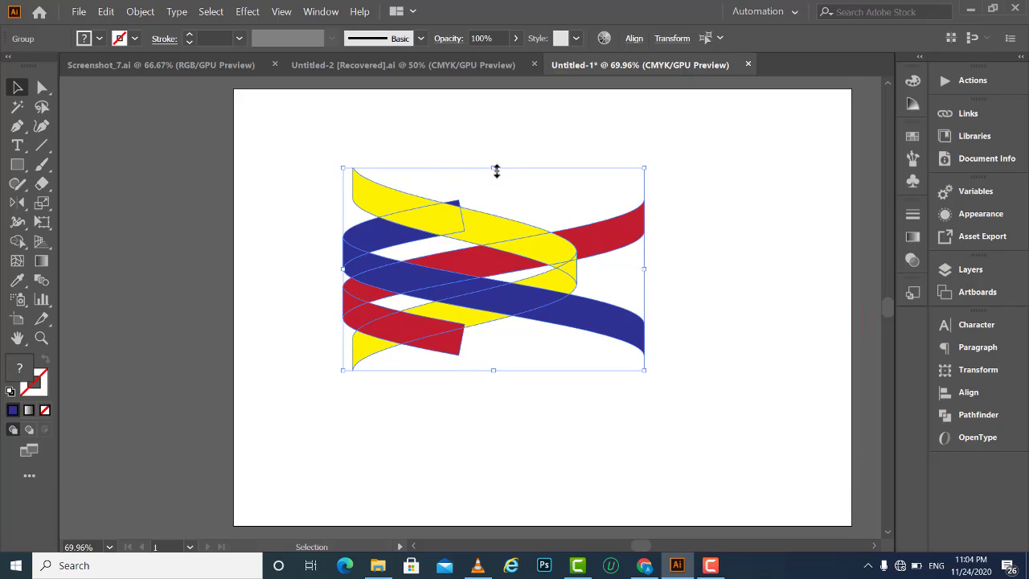
drag(496, 169, 496, 120)
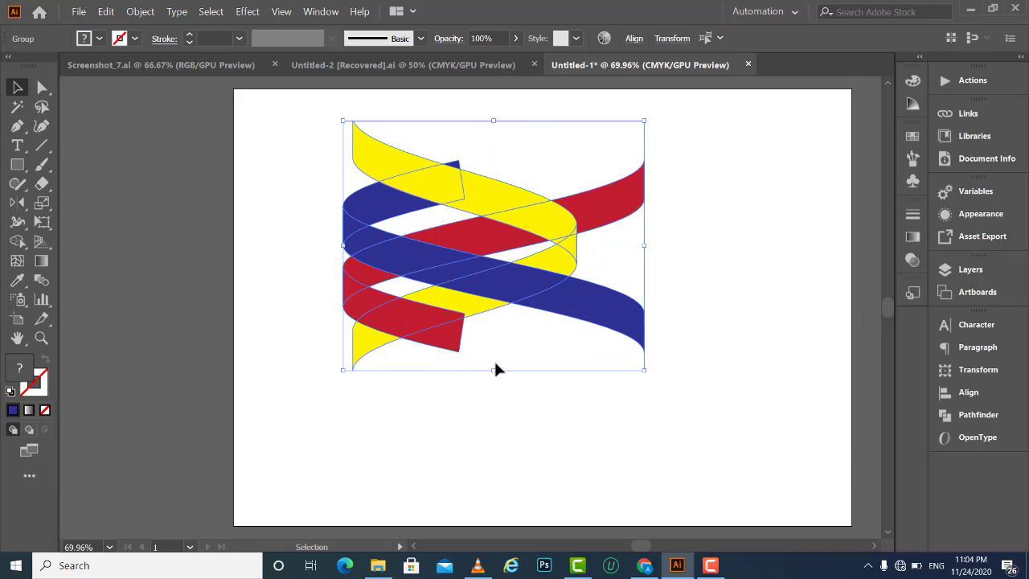
drag(494, 370, 493, 421)
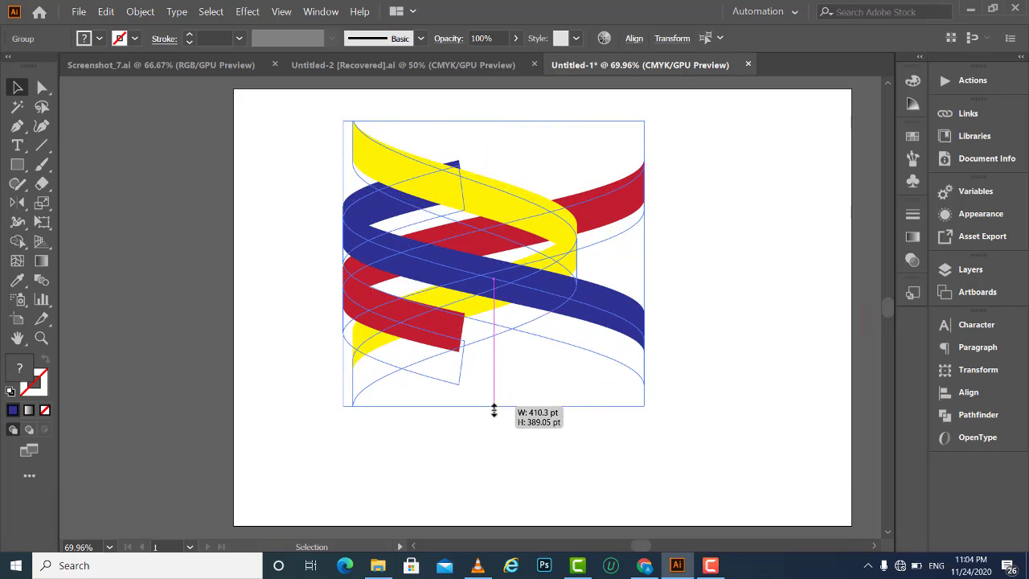
click(732, 245)
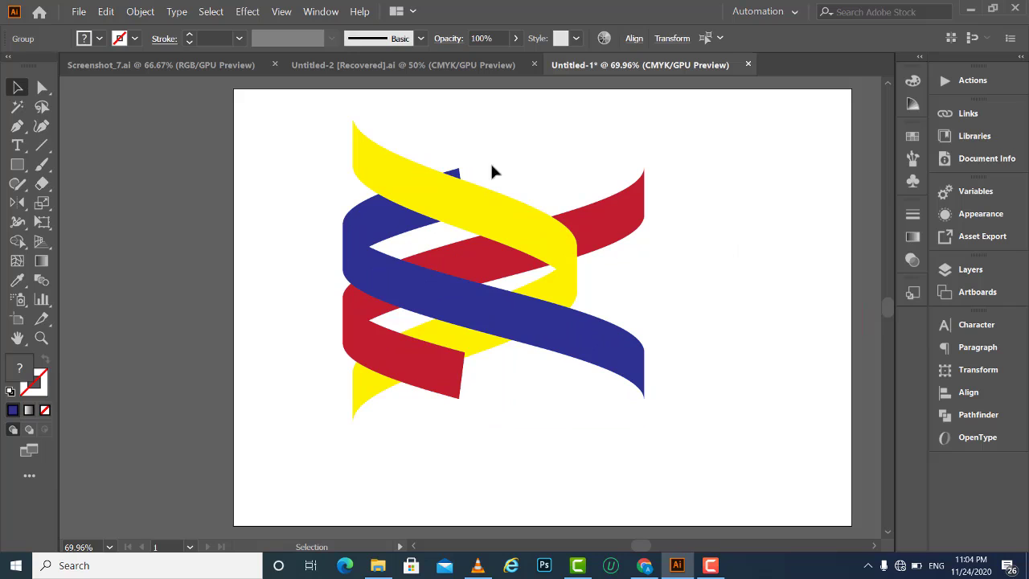
Step: Reselect and enlarge the whole ribbon artwork, then pan the view
click(507, 217)
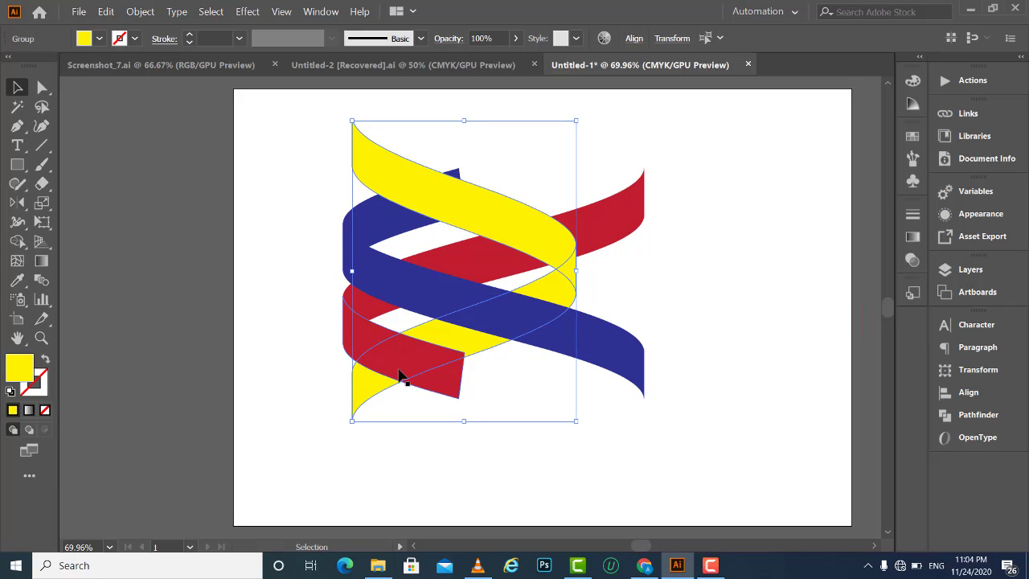
click(677, 298)
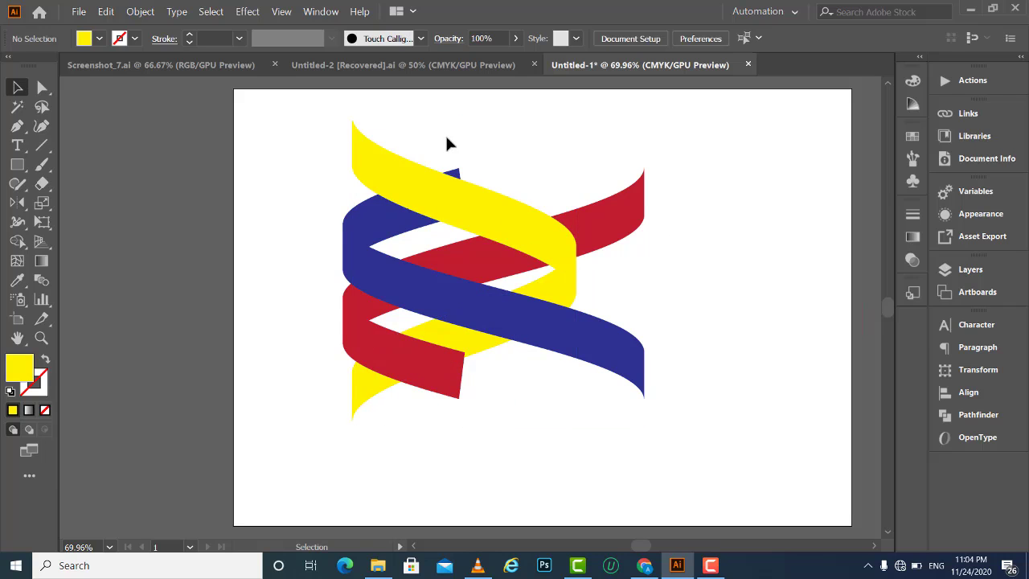
mouse_move(442, 129)
mouse_down()
mouse_move(478, 419)
mouse_move(494, 457)
mouse_up()
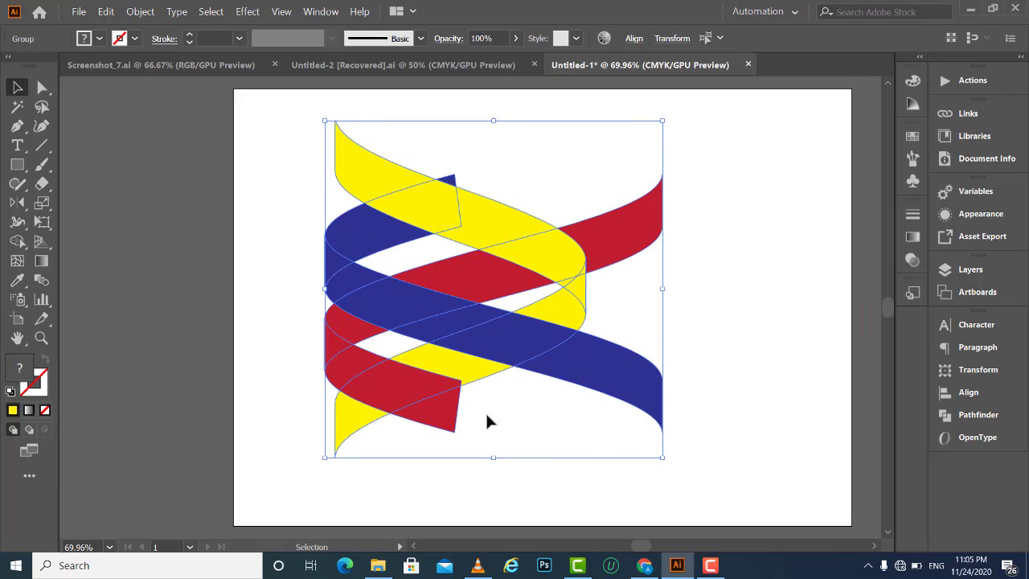
drag(524, 369, 457, 357)
click(739, 271)
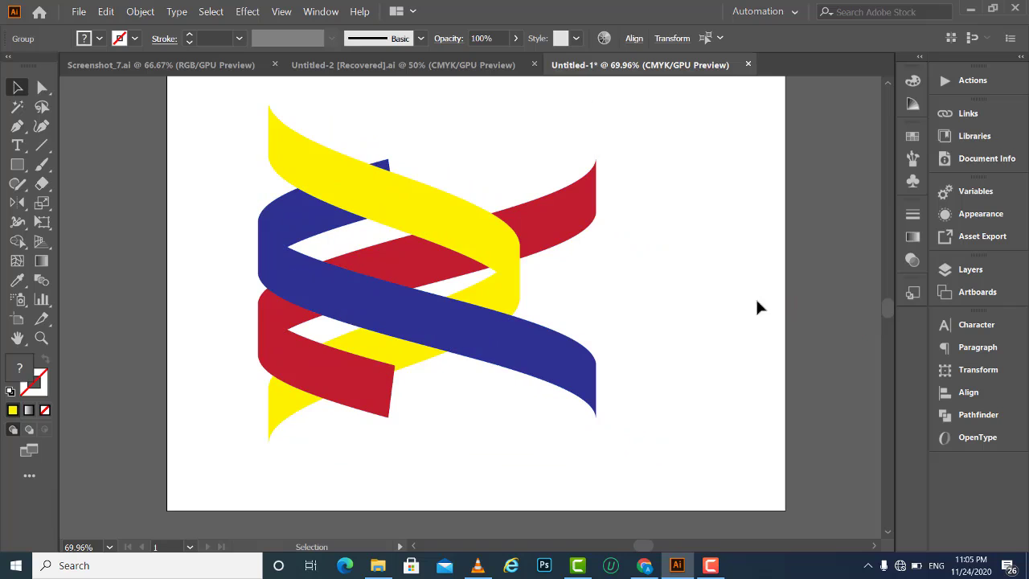
Step: Select both red ribbon pieces and sample the blue ribbon's colour onto them with the Eyedropper
click(411, 211)
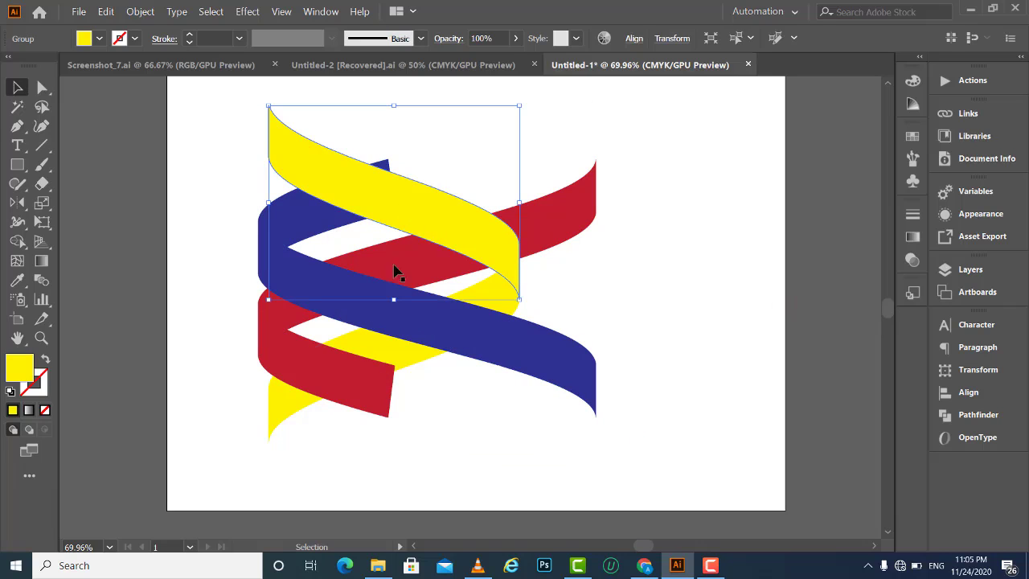
click(337, 388)
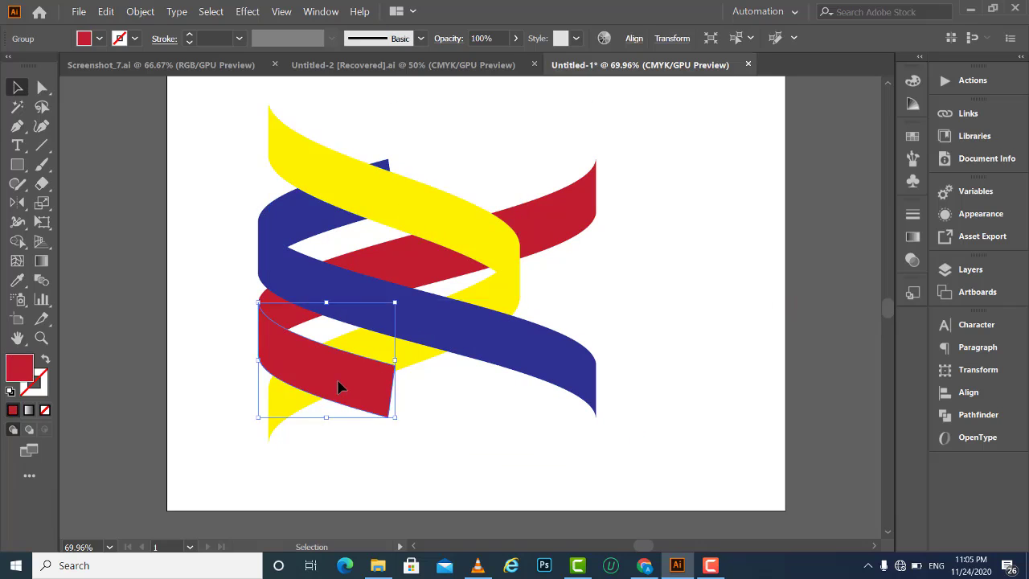
shift+click(546, 221)
click(17, 280)
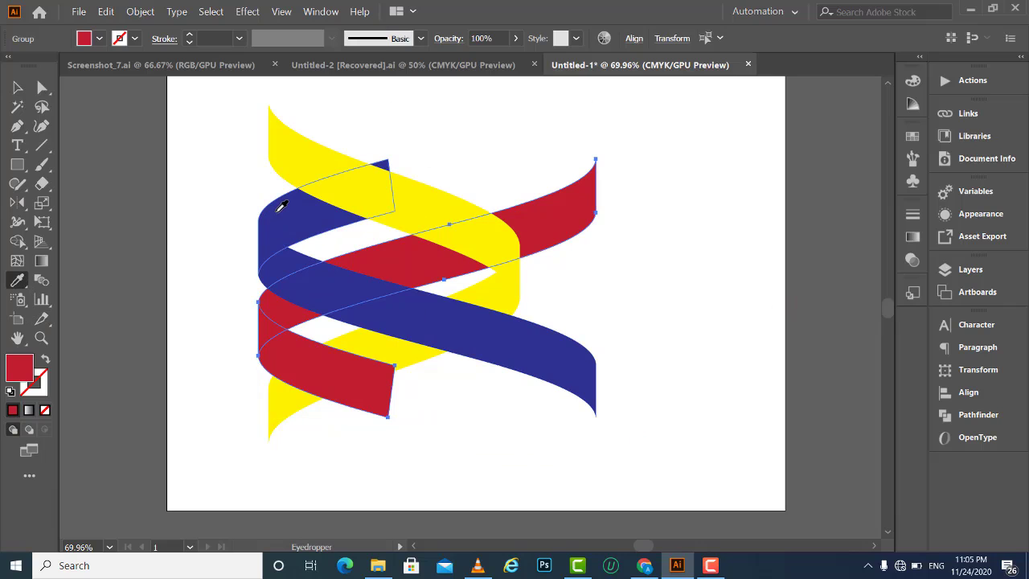
click(281, 206)
Step: Select the lower and upper blue ribbon pieces together and open their fill swatches
click(17, 88)
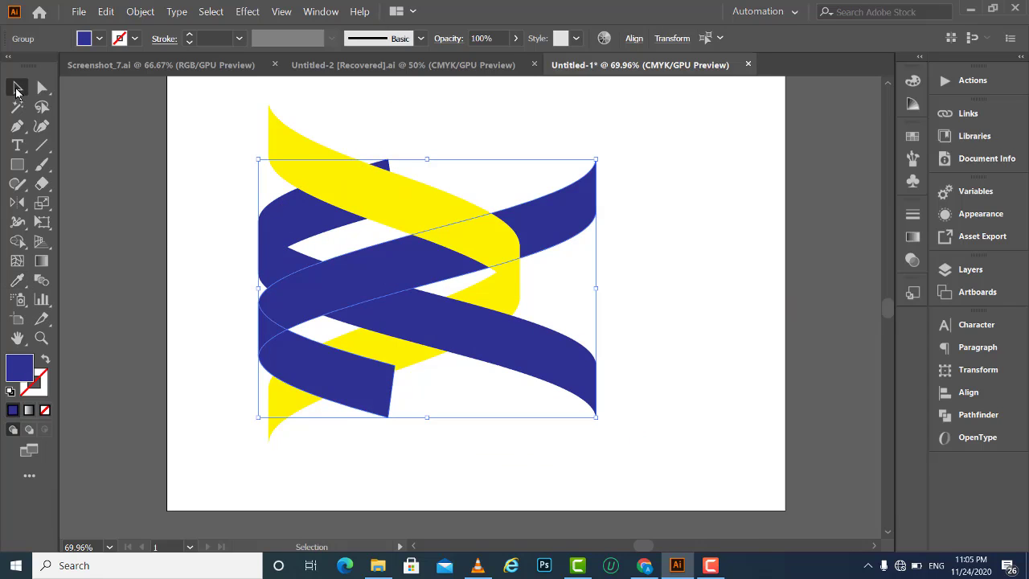
click(749, 410)
click(328, 258)
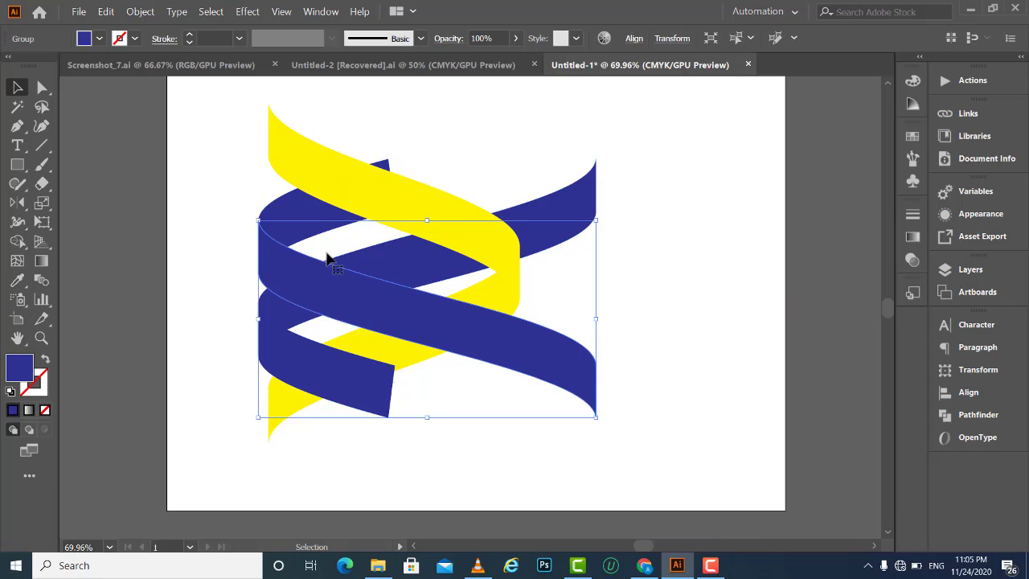
shift+click(291, 217)
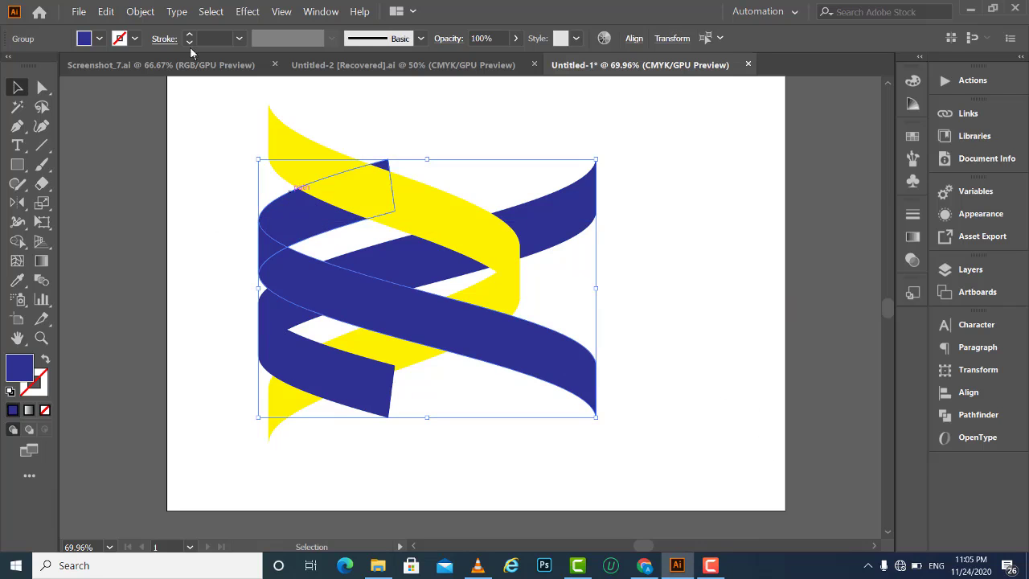
click(98, 39)
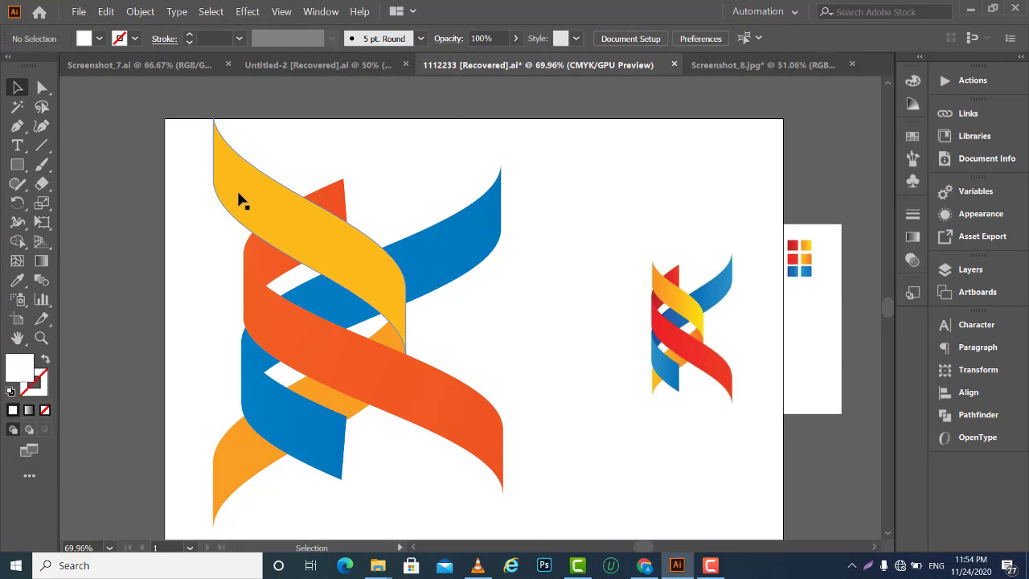
Step: Resample the yellow ribbon, then give the lower-left orange ribbon the reference image's orange
click(309, 222)
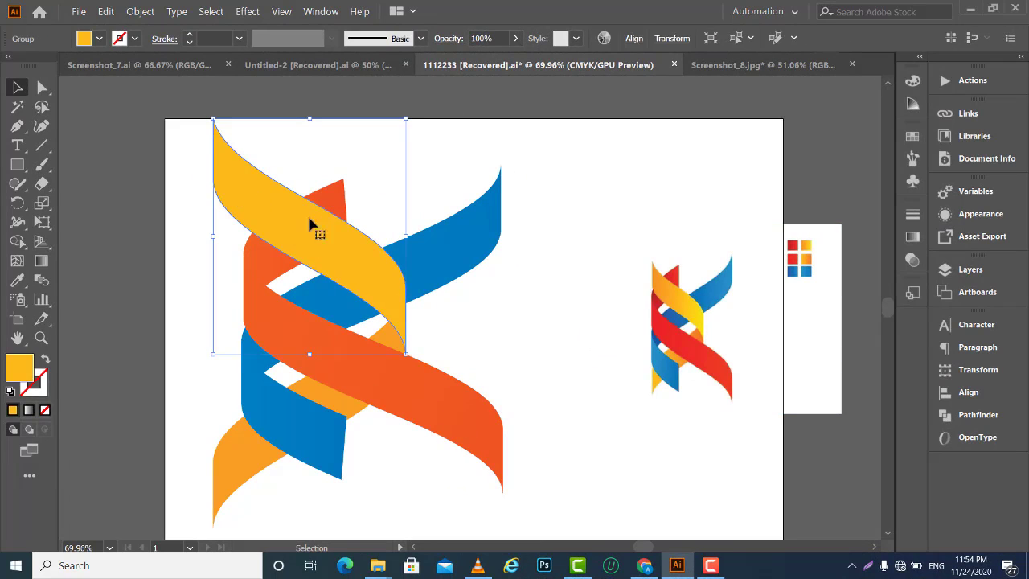
click(16, 282)
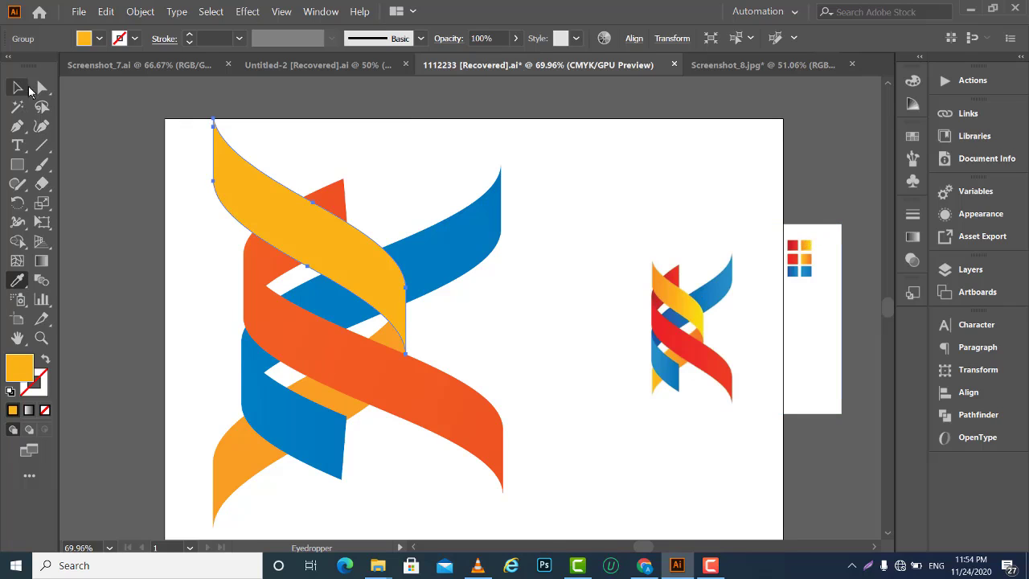
click(19, 88)
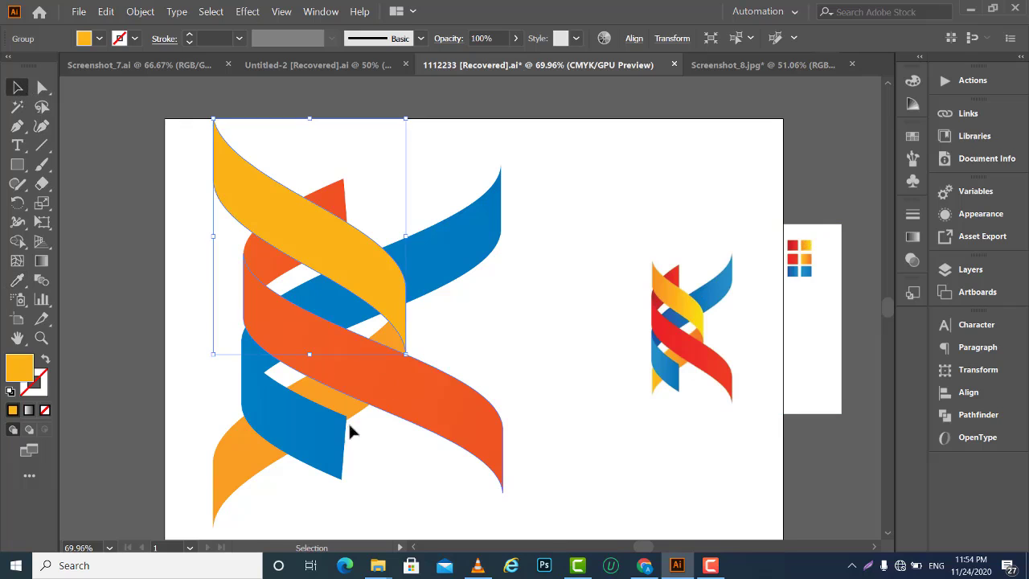
click(228, 466)
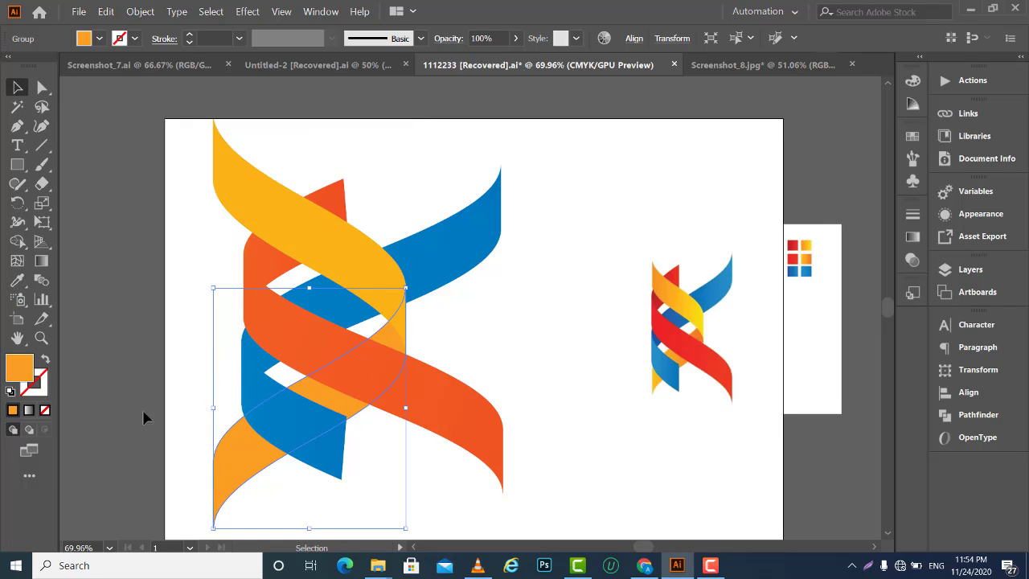
click(17, 280)
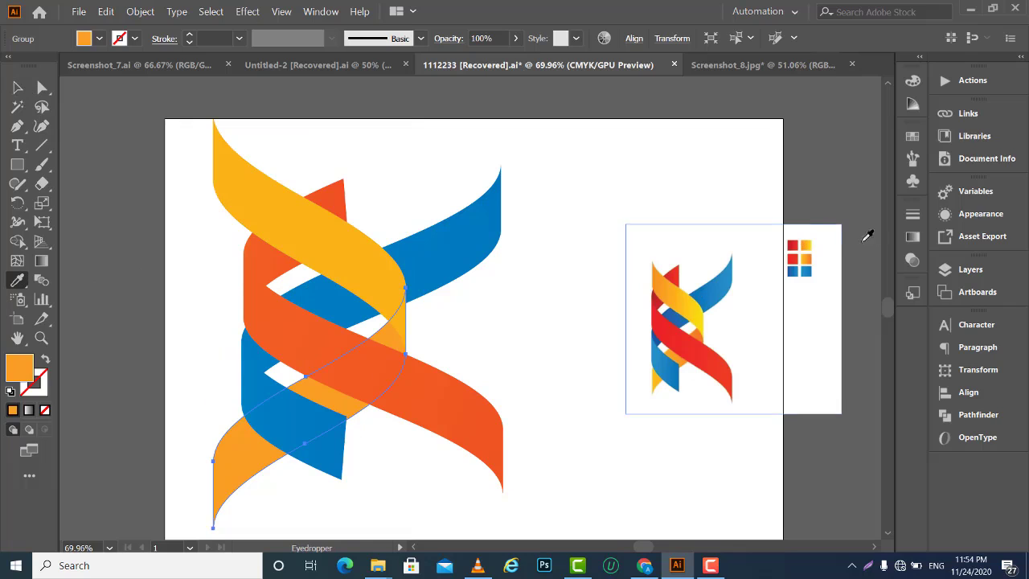
click(810, 259)
click(18, 87)
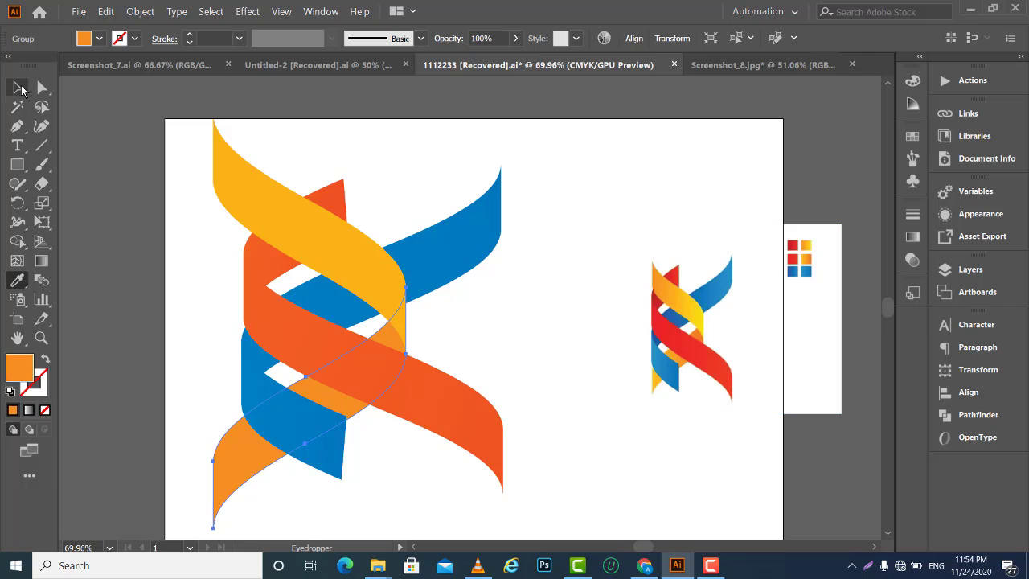
Step: Fill the small top piece and the large orange ribbon with the reference image's red
click(338, 200)
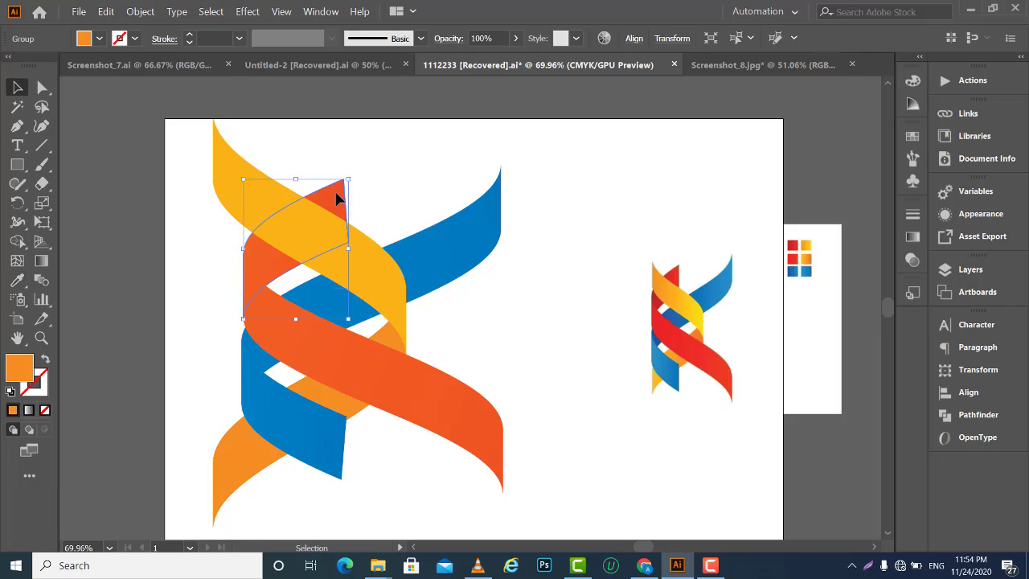
click(19, 282)
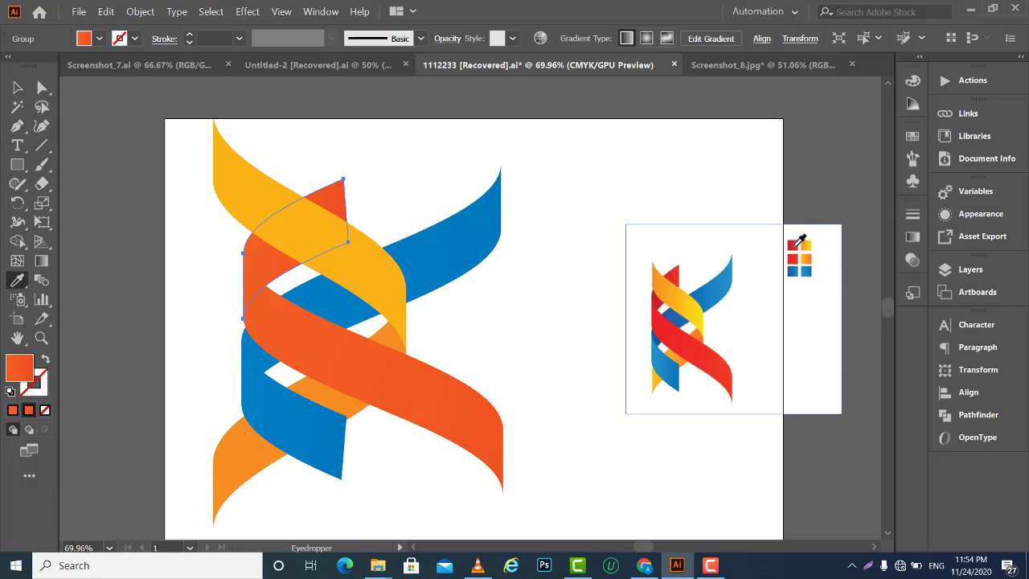
click(793, 245)
click(17, 87)
click(459, 399)
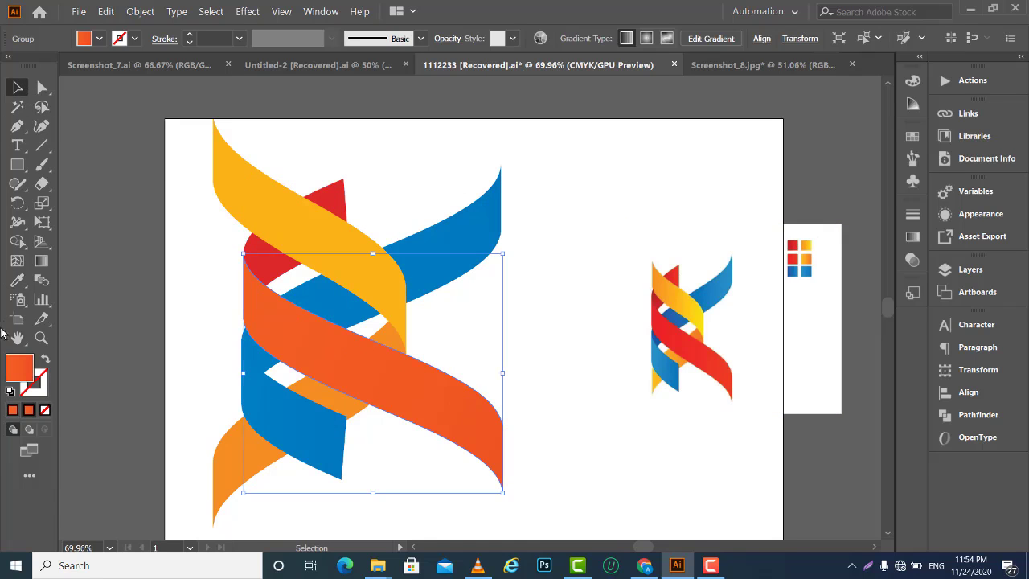
click(17, 281)
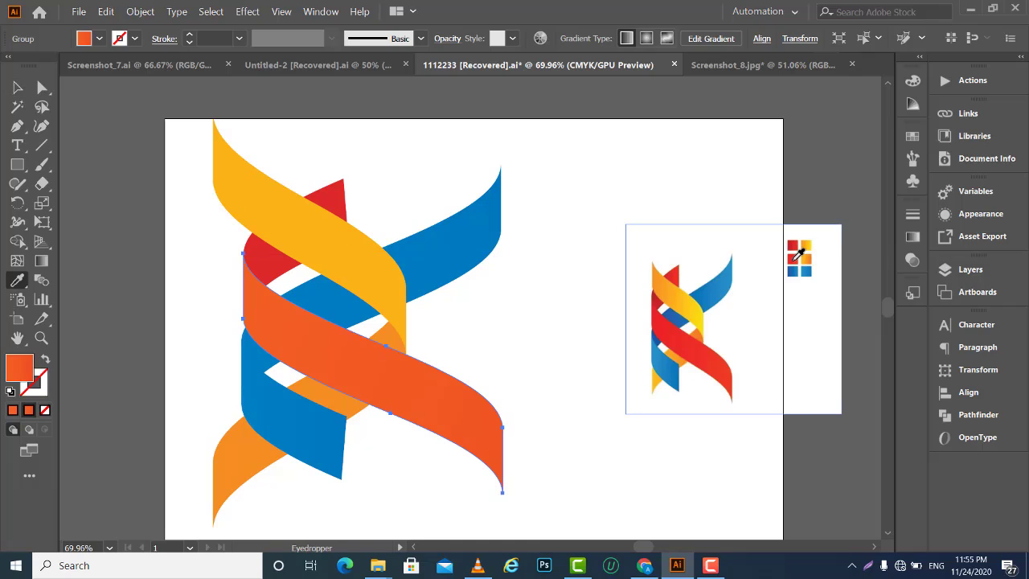
click(794, 257)
click(18, 87)
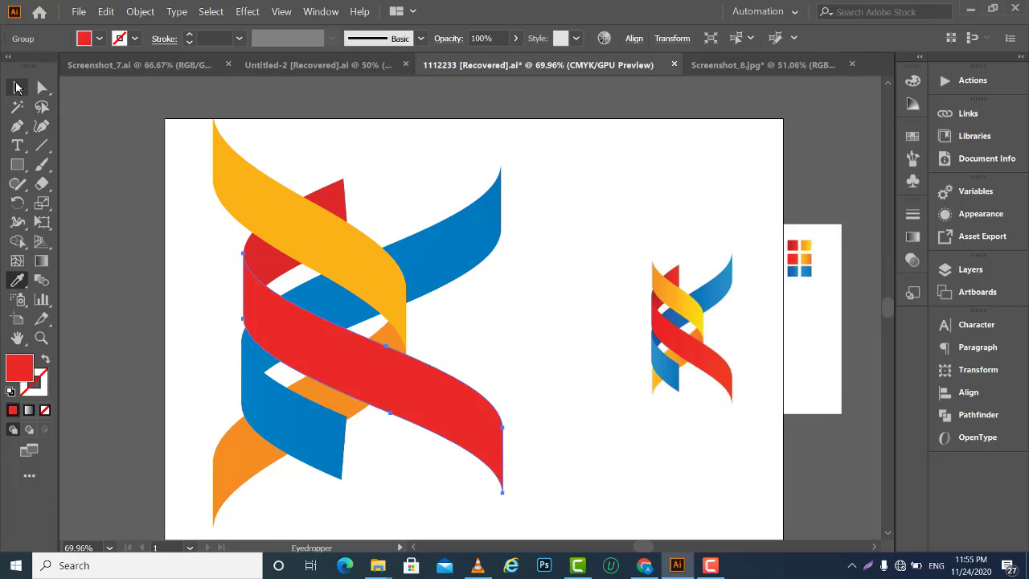
Step: Give the upper and lower blue ribbon pieces the reference blue, then reselect both together
click(488, 215)
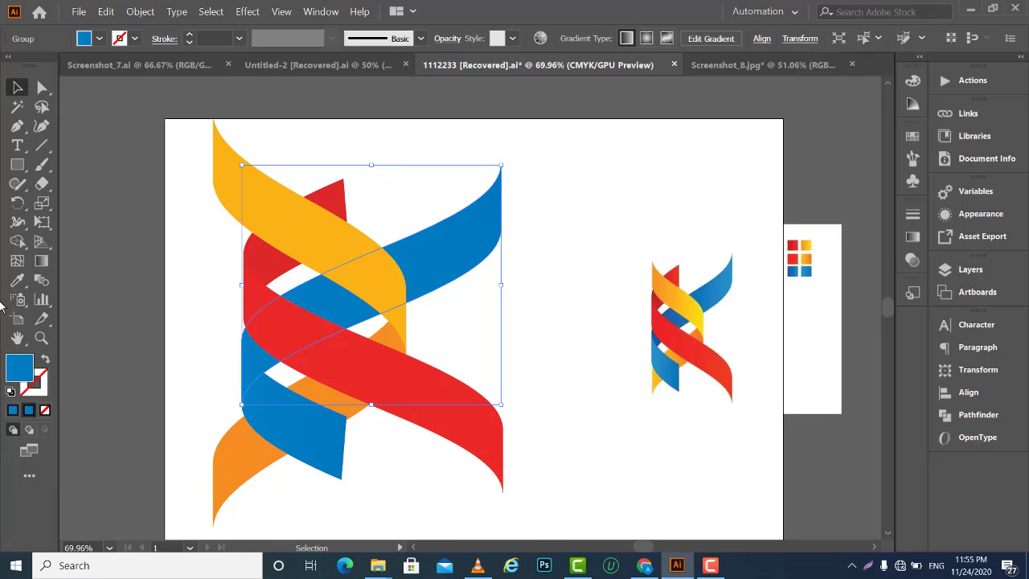
click(16, 283)
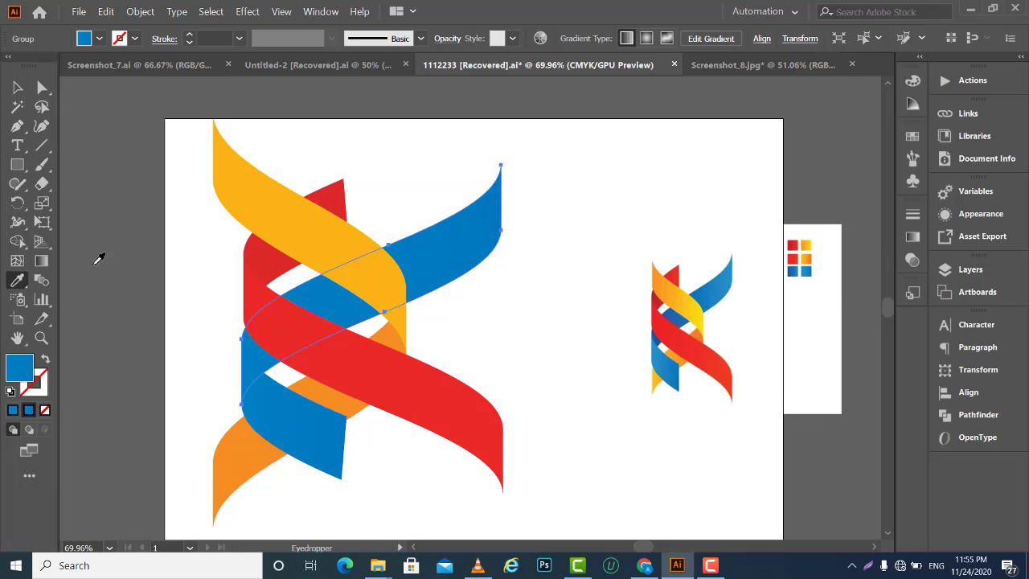
click(798, 272)
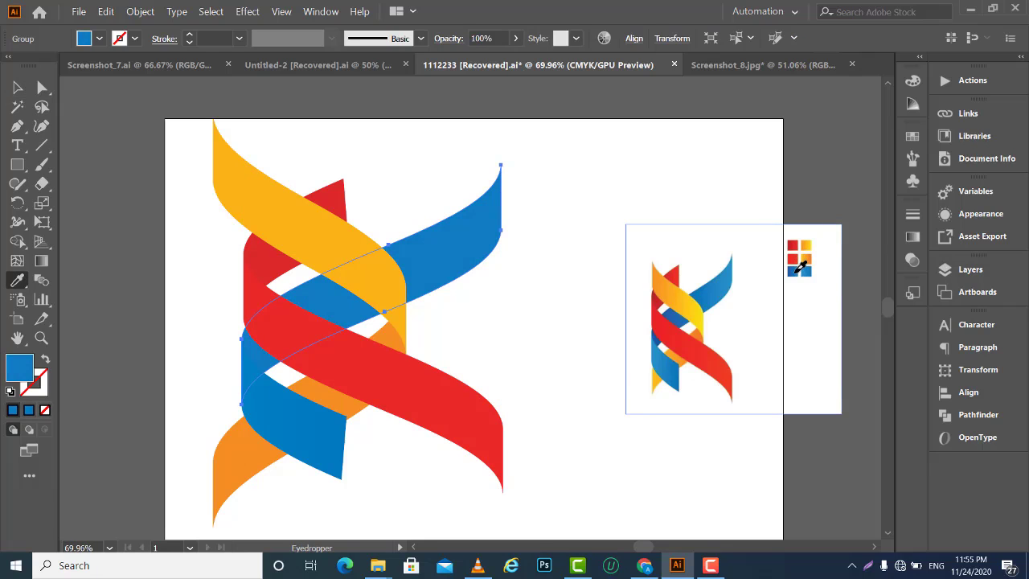
click(17, 87)
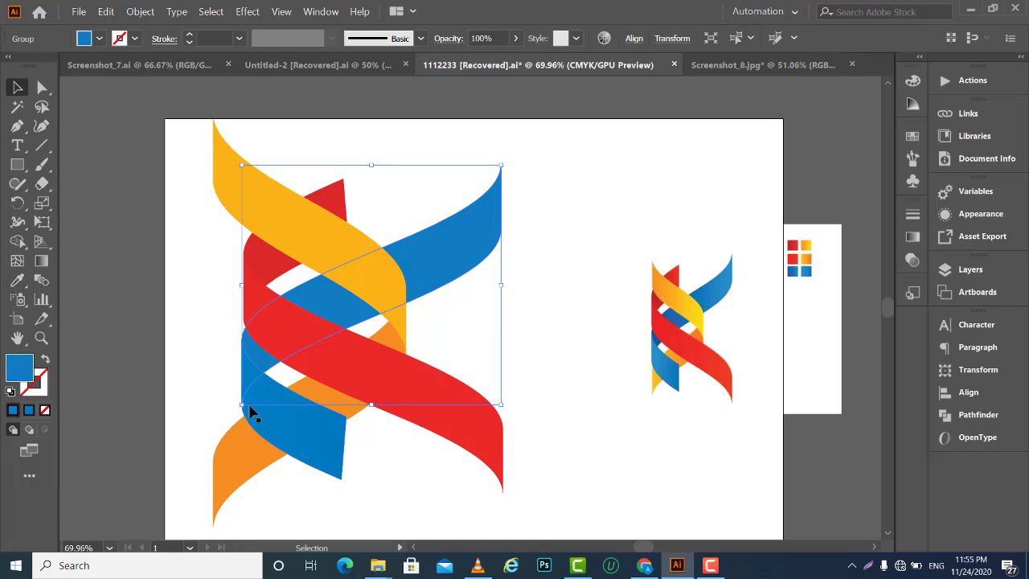
click(293, 434)
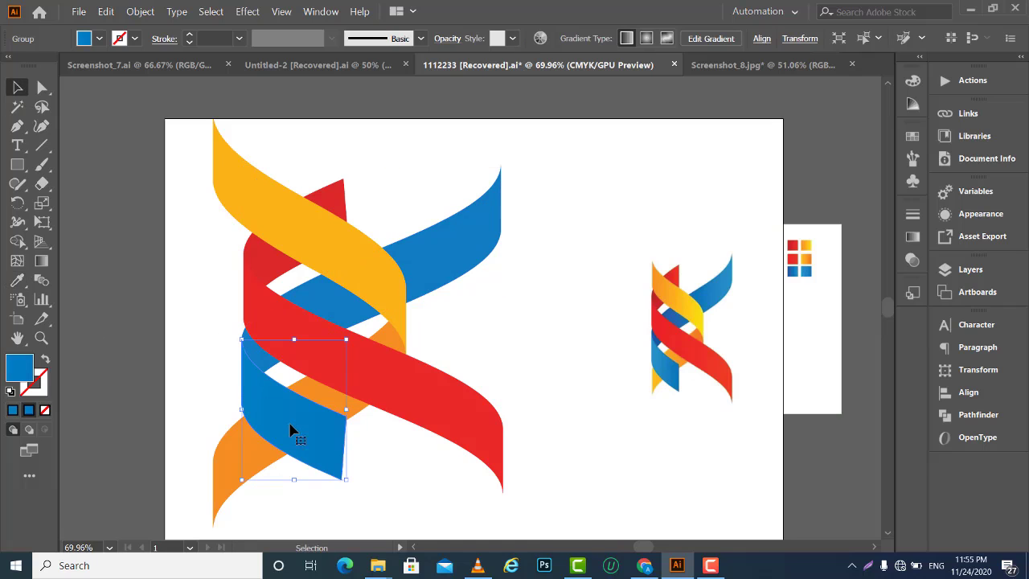
click(17, 280)
click(804, 272)
click(17, 88)
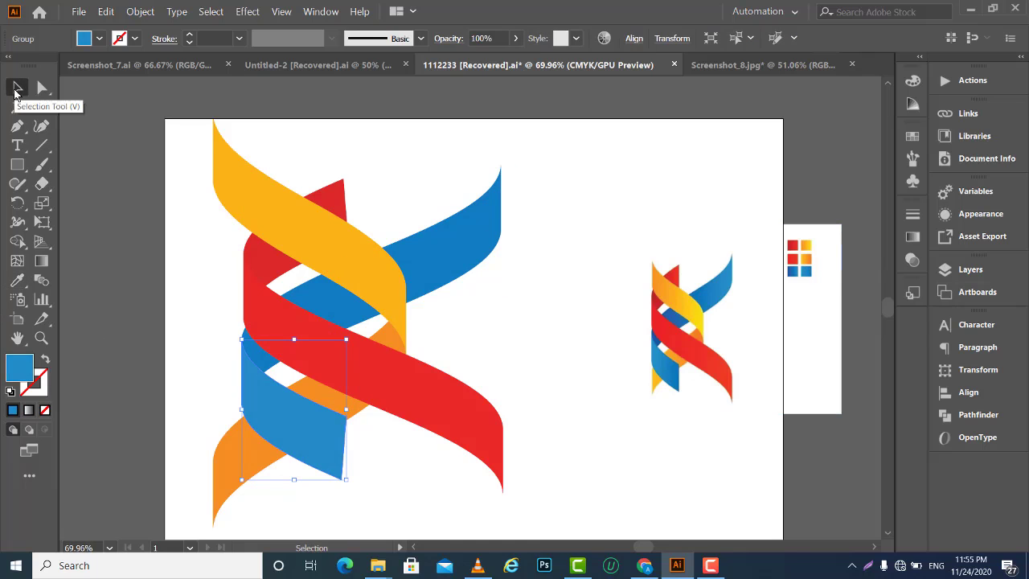
click(613, 229)
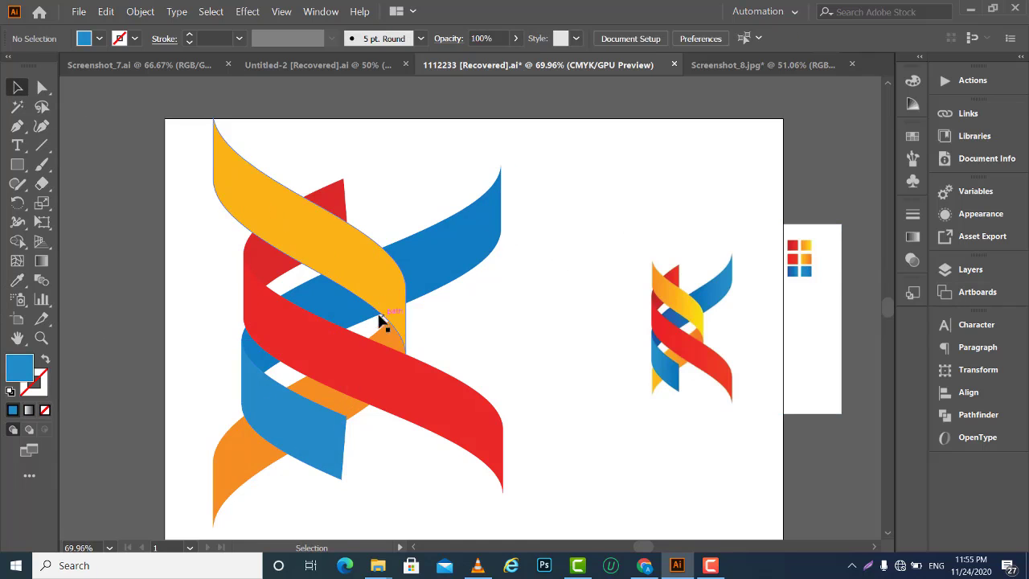
click(303, 420)
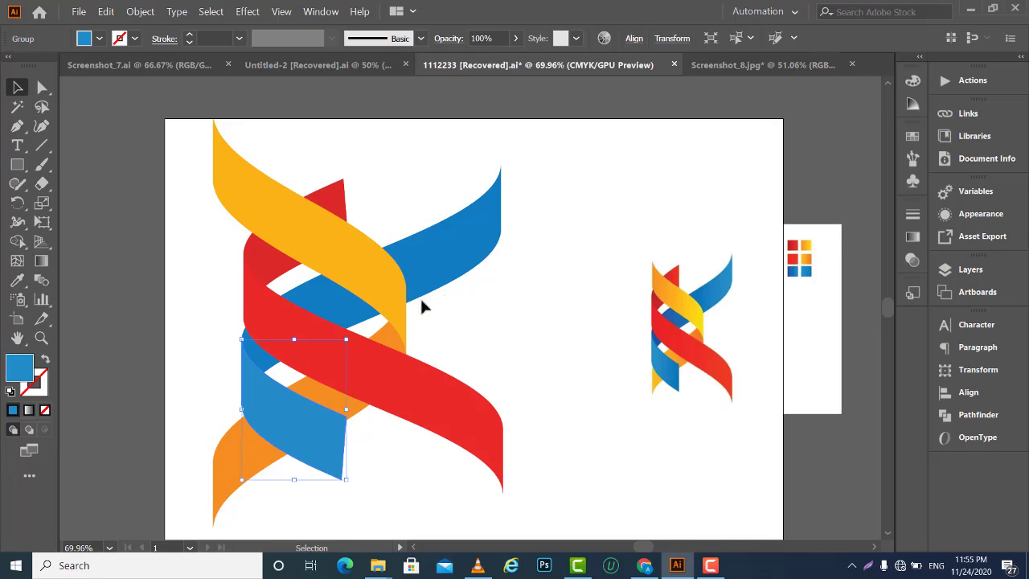
shift+click(472, 256)
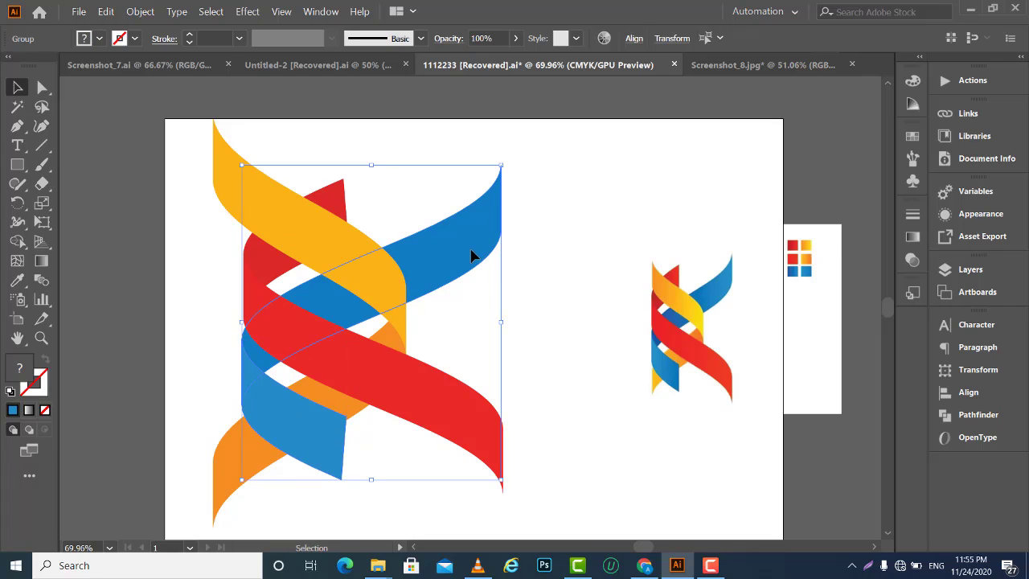
Step: Nudge the blue ribbons up and right, and the red ribbons slightly, with the arrow keys
key(Up)
key(Right)
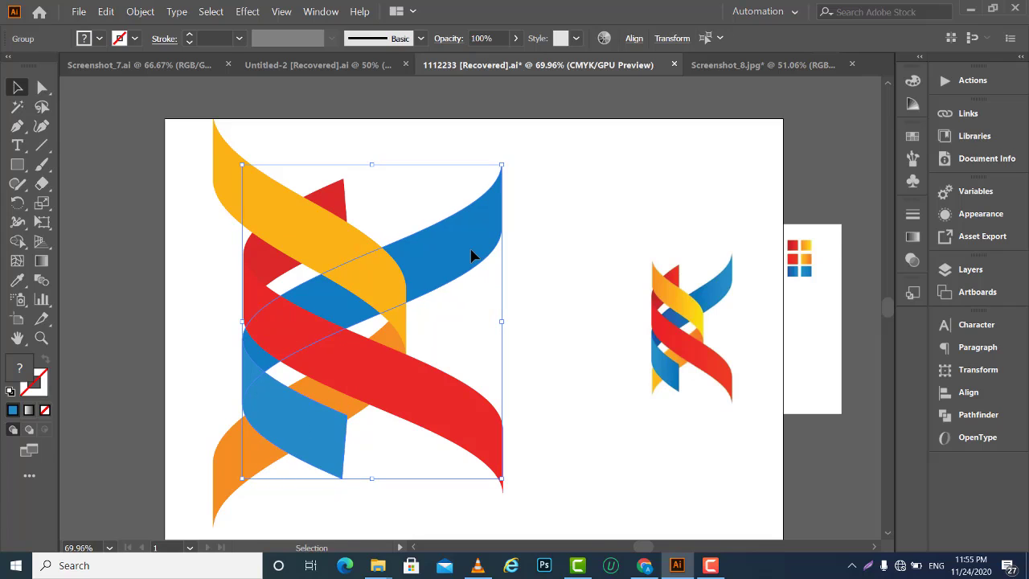
click(336, 198)
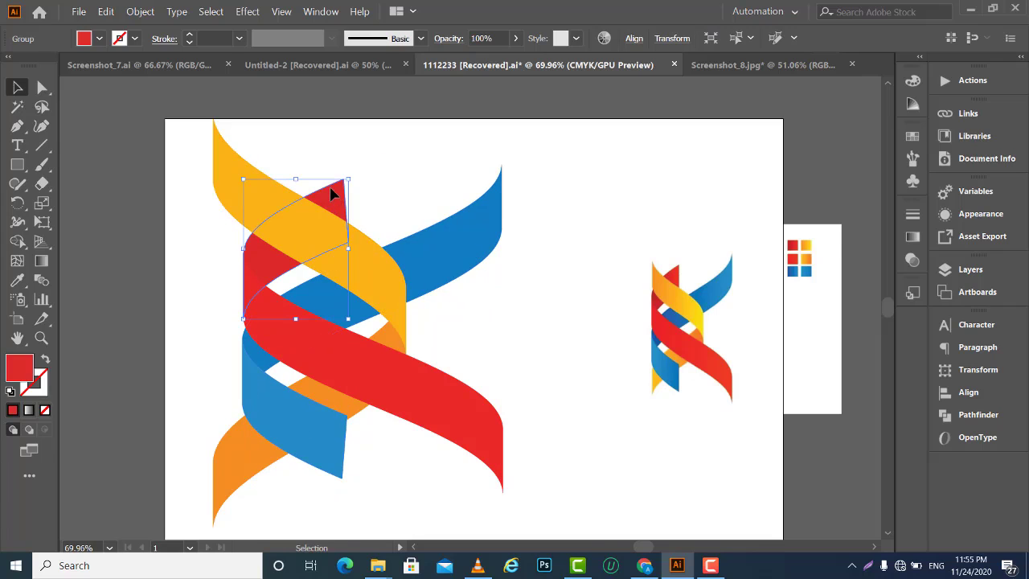
shift+click(406, 394)
key(Down)
key(Up)
key(Up)
click(445, 133)
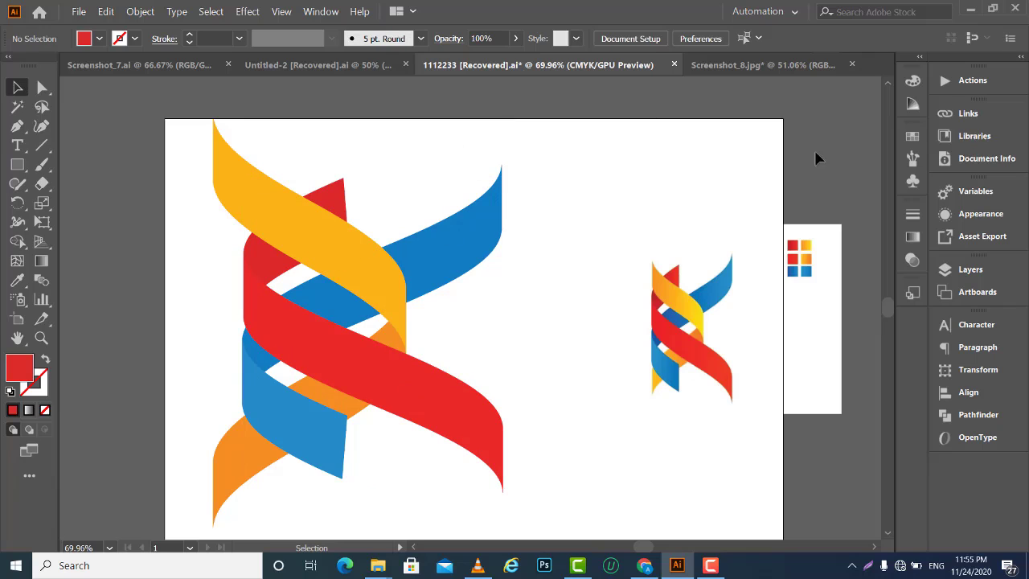
Step: Drag the small reference logo and its colour squares further right, clear of the emblem
drag(700, 328, 769, 336)
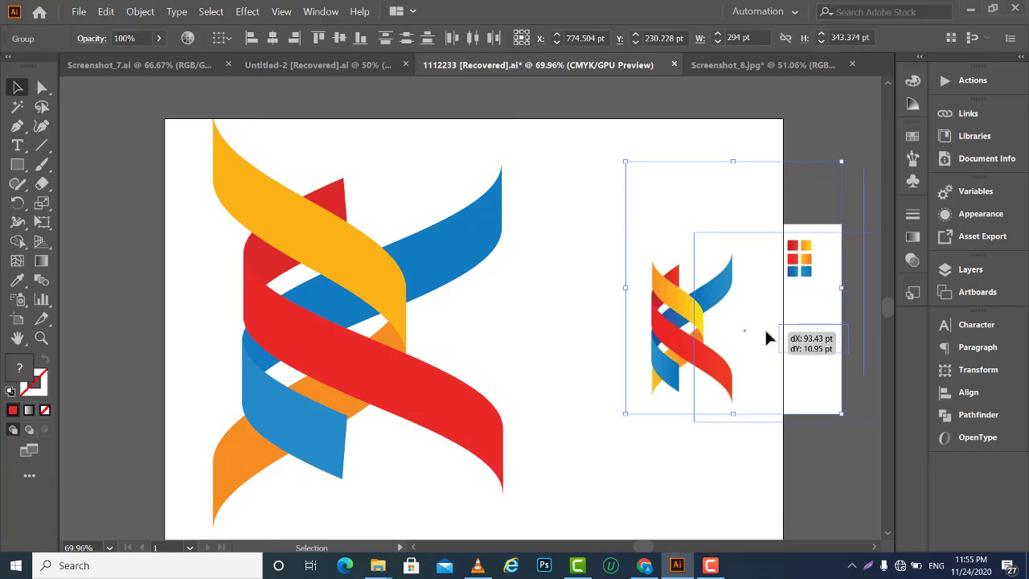
click(638, 227)
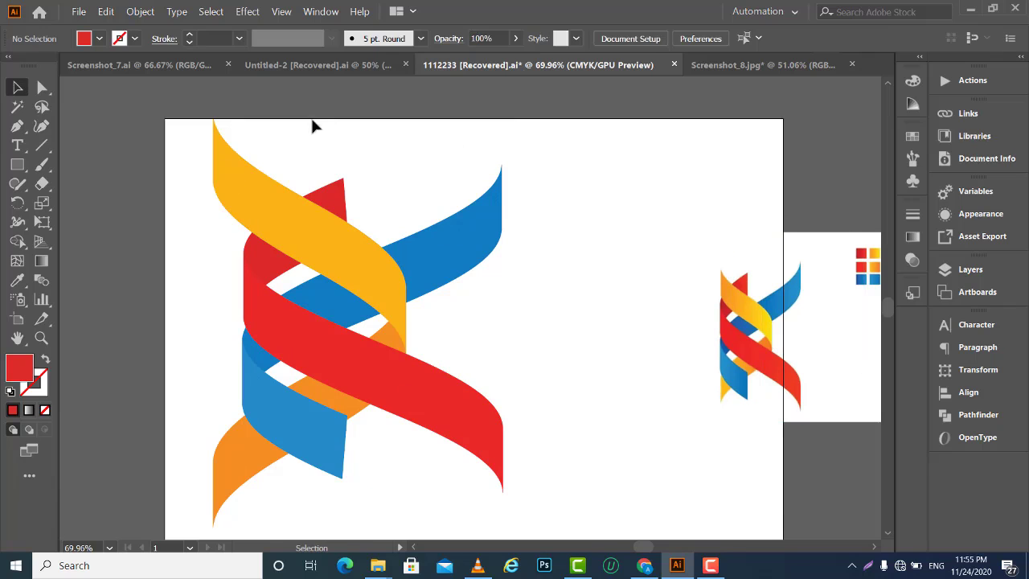
click(343, 438)
mouse_move(658, 180)
mouse_down()
mouse_move(848, 404)
mouse_move(801, 379)
mouse_up()
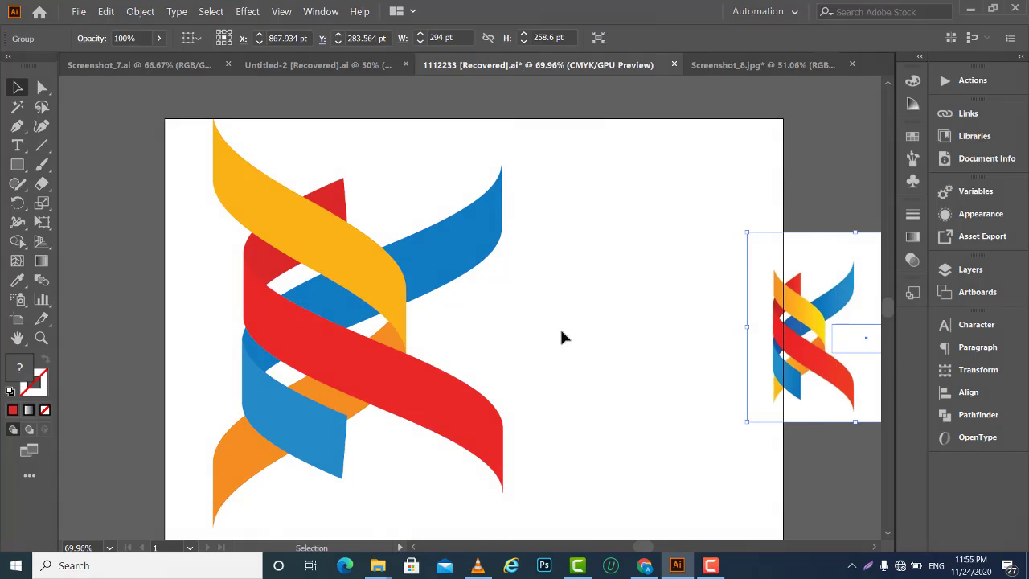
click(607, 388)
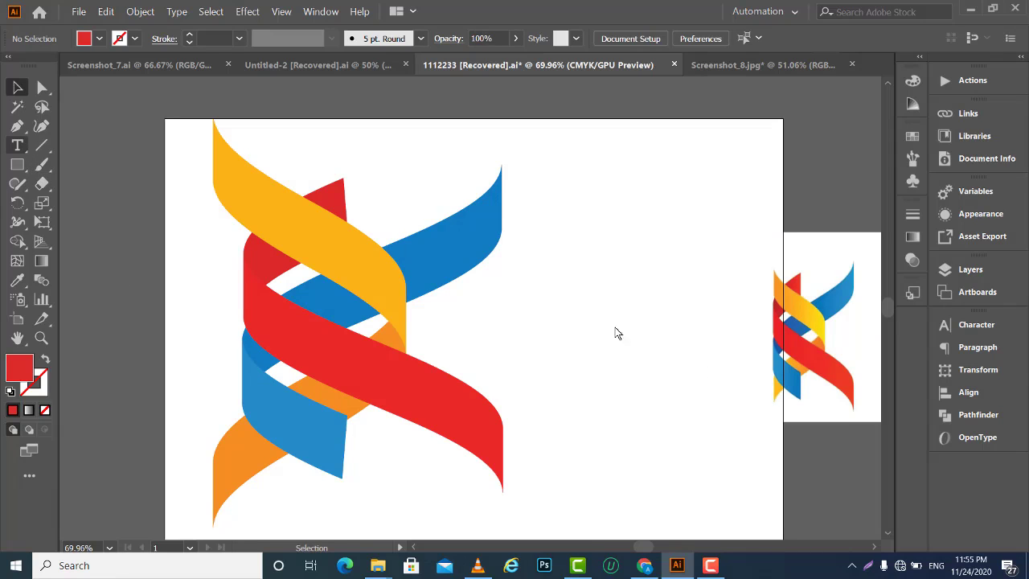
key(t)
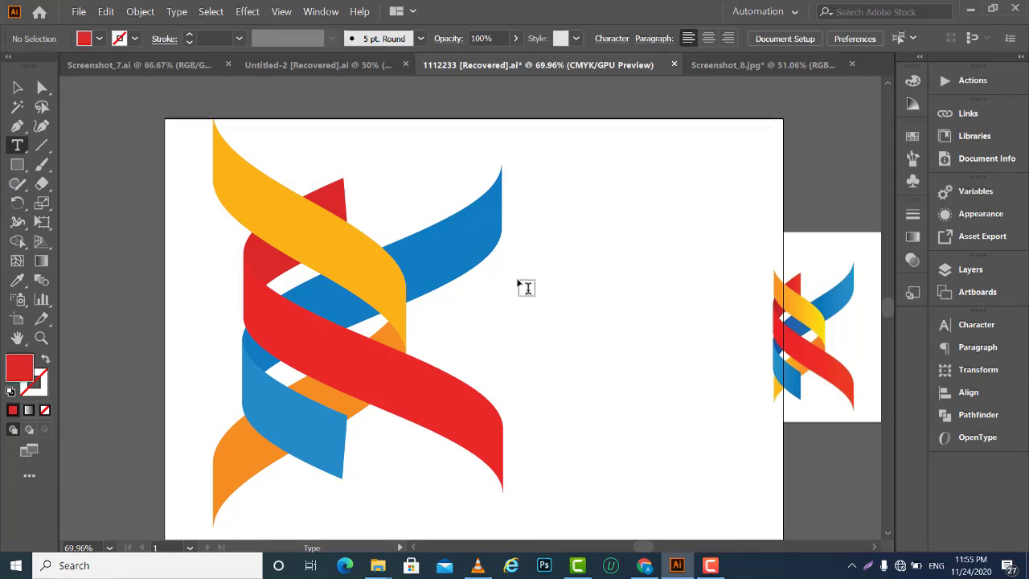
Step: Type 'Al- Modina' right of the ribbon logo and scale the text up by its corner handles
click(524, 285)
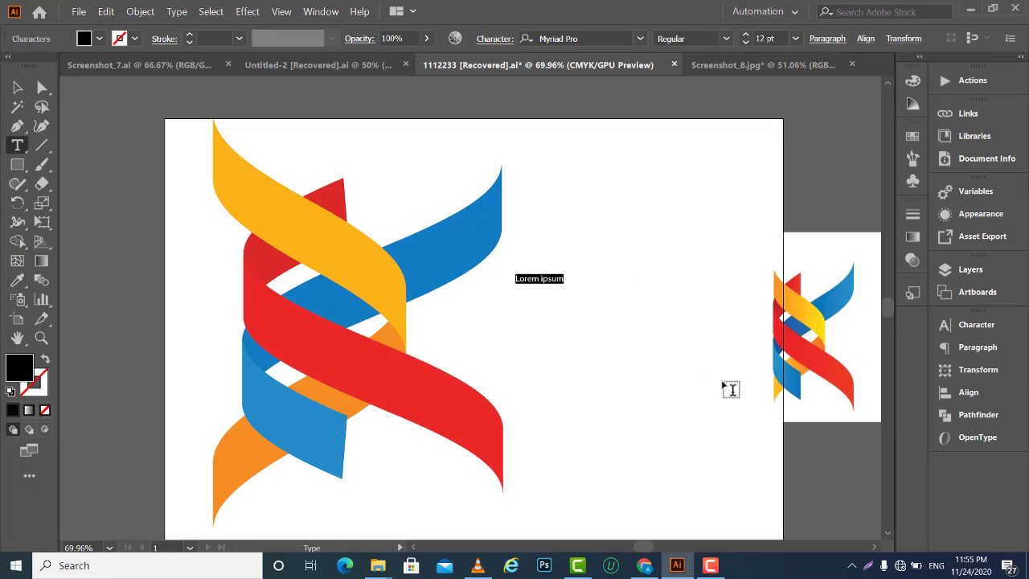
text(Al- Modina)
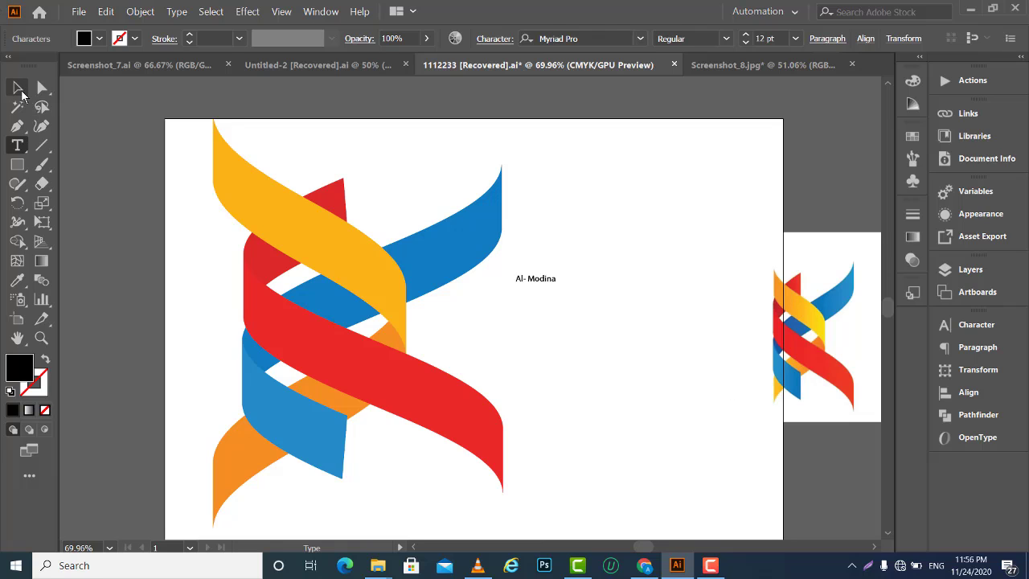
click(18, 87)
mouse_move(555, 283)
mouse_down()
mouse_move(656, 326)
mouse_move(542, 327)
mouse_up()
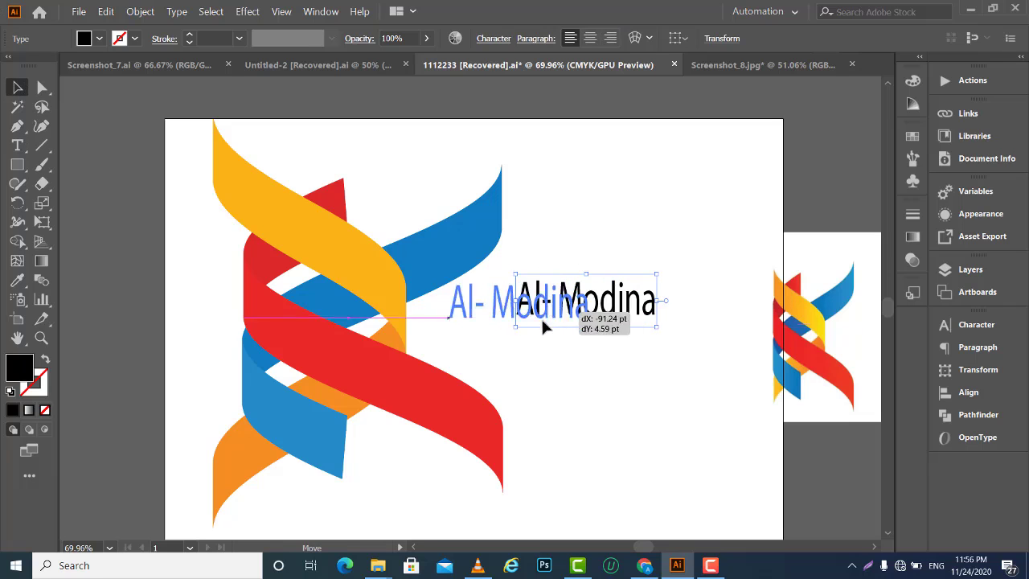
drag(577, 292, 585, 284)
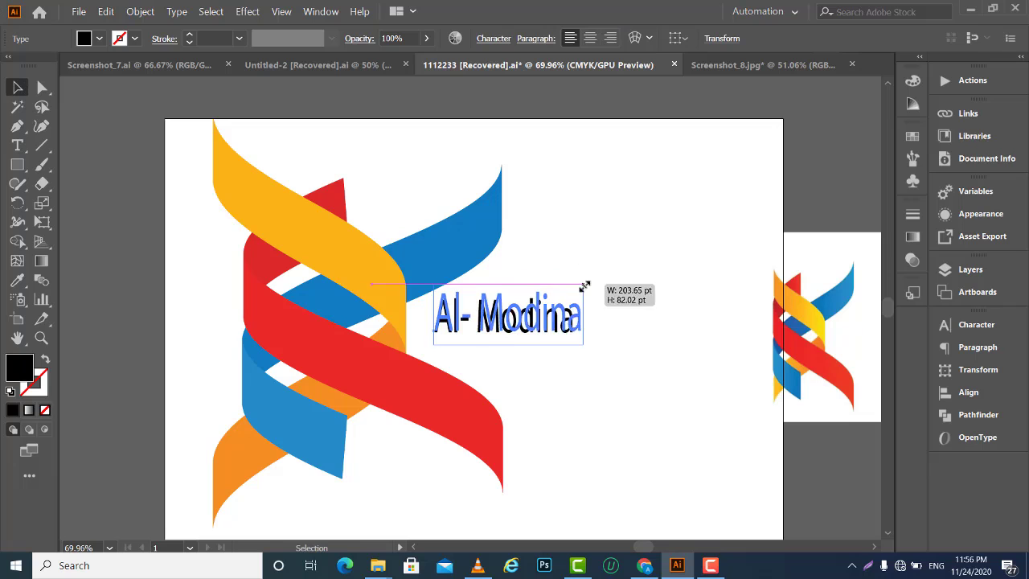
Step: Apply the Chopsic font from the Character panel and drag the wordmark slightly down-left
click(494, 39)
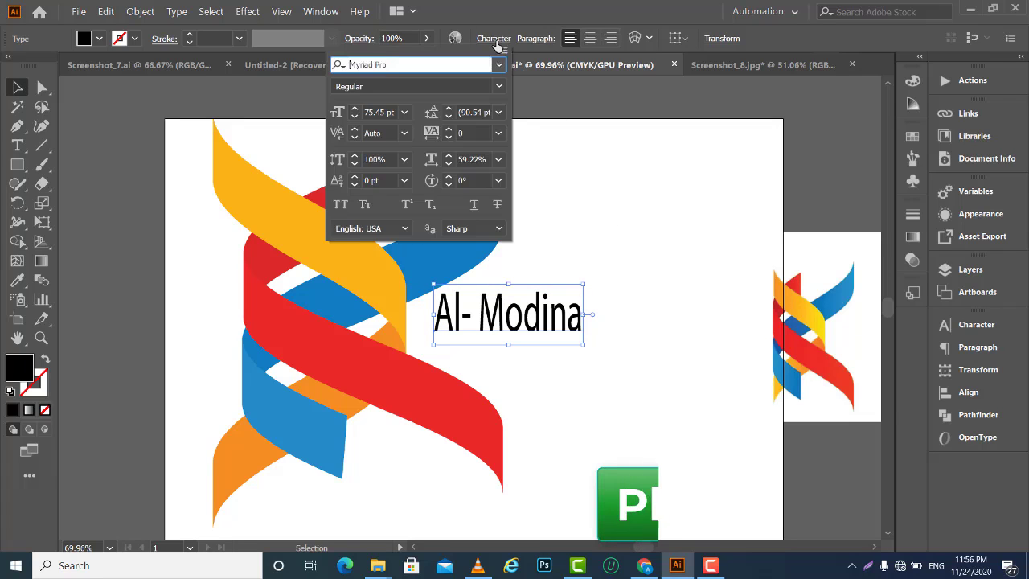
click(499, 66)
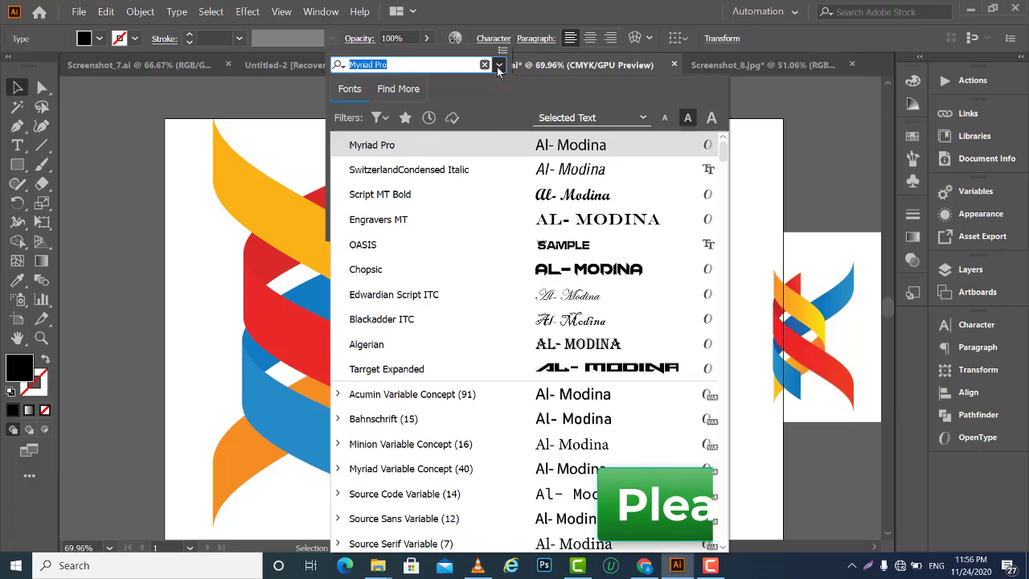
click(567, 263)
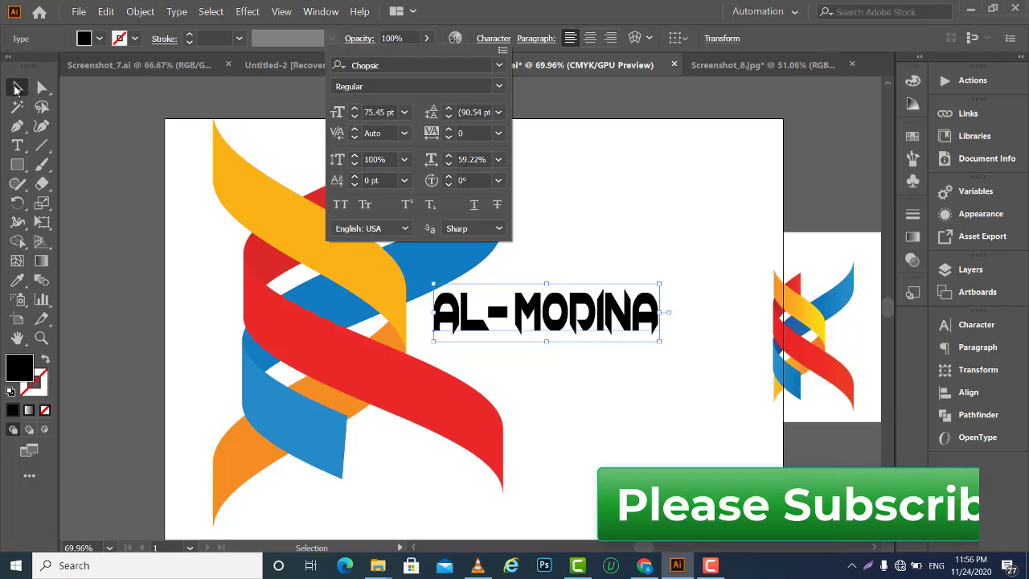
click(537, 248)
drag(565, 307, 555, 320)
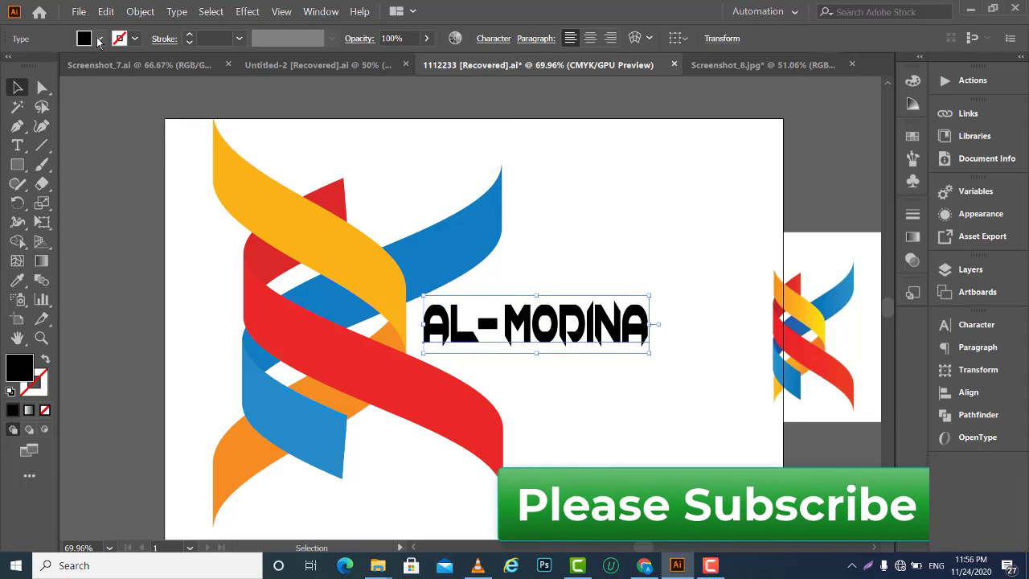
click(99, 38)
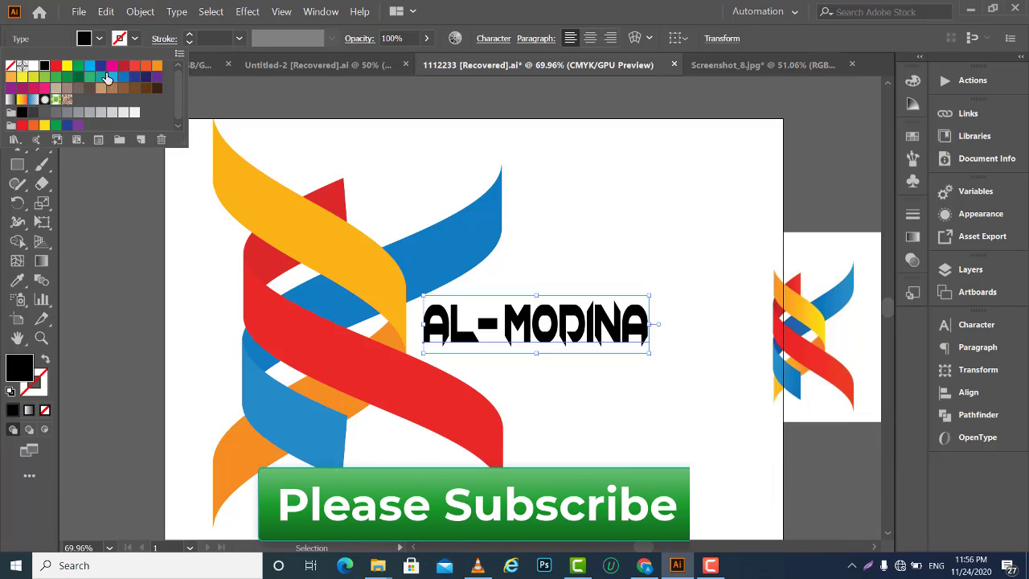
Step: Fill the AL-MODINA wordmark with the crimson red swatch and deselect it
click(126, 71)
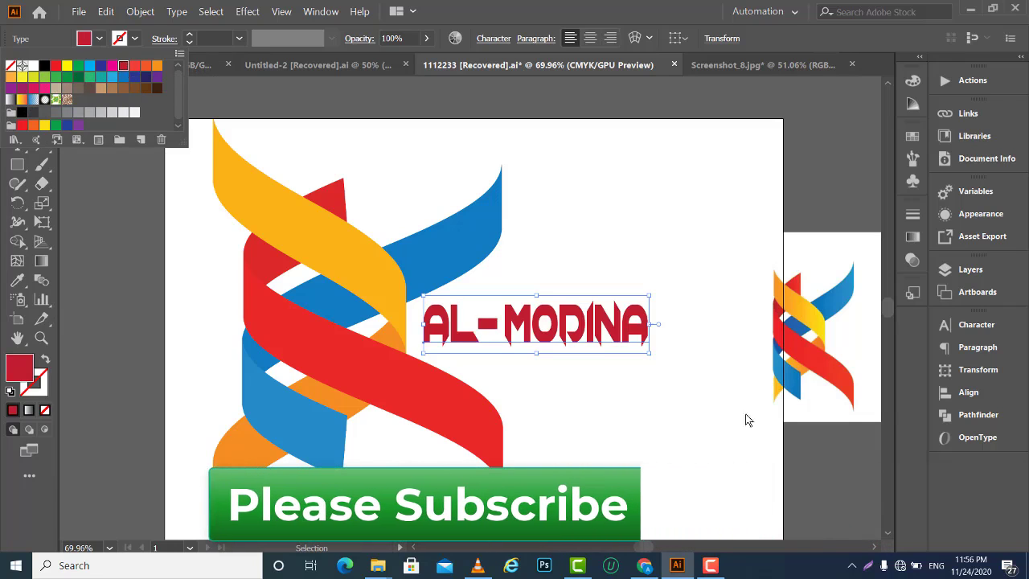
click(637, 205)
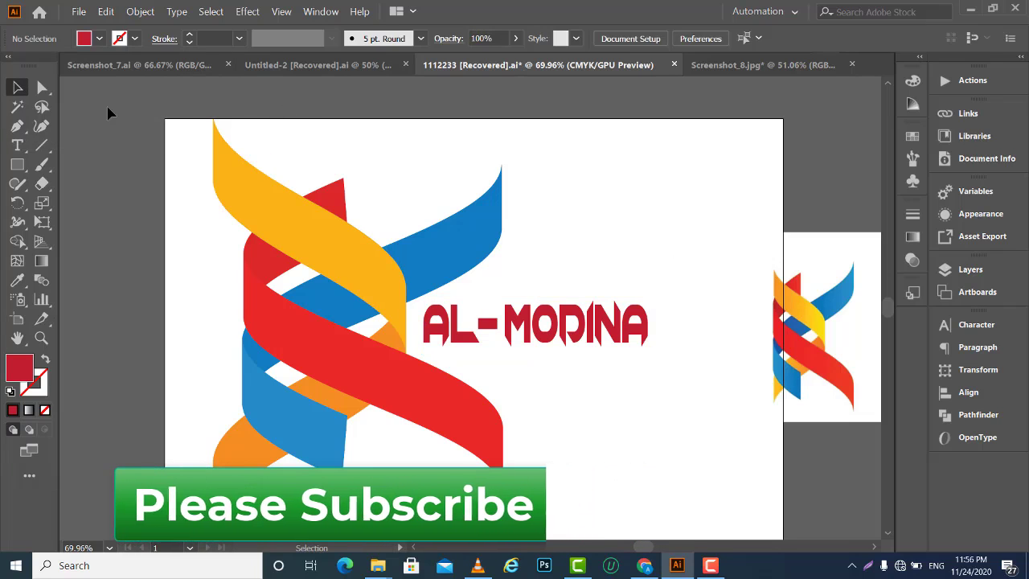
scroll(603, 522, down, 2)
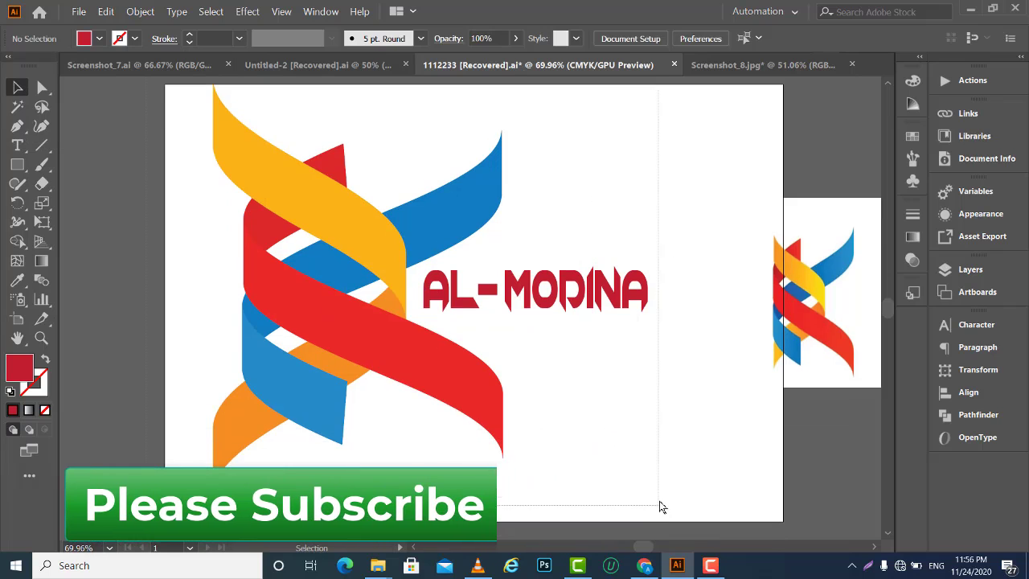
Step: Marquee-select the ribbon emblem and wordmark, drag them down-left, and recentre the view
drag(667, 489, 611, 370)
drag(563, 301, 531, 320)
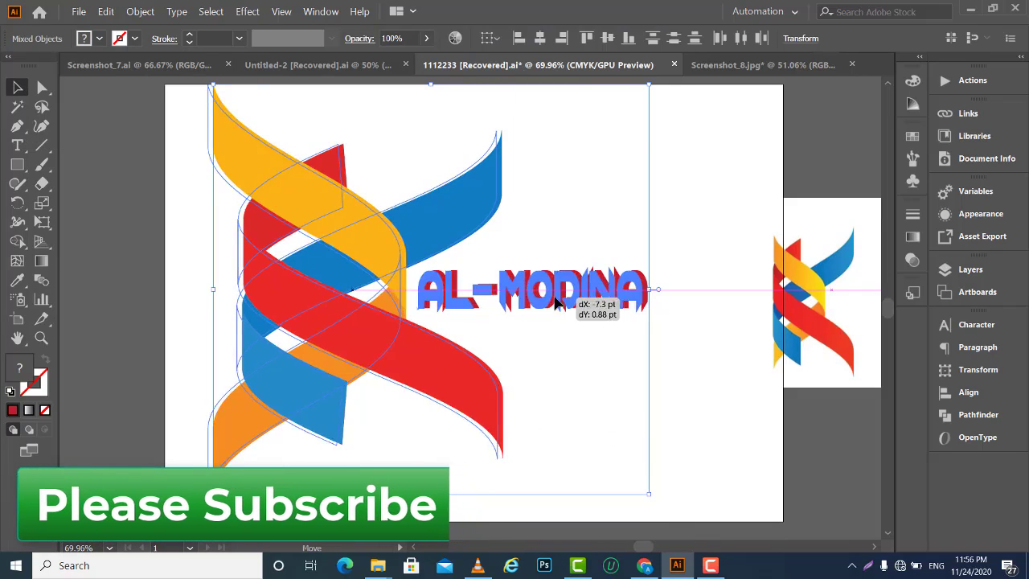
mouse_move(545, 265)
mouse_down()
mouse_move(524, 305)
mouse_move(515, 263)
mouse_up()
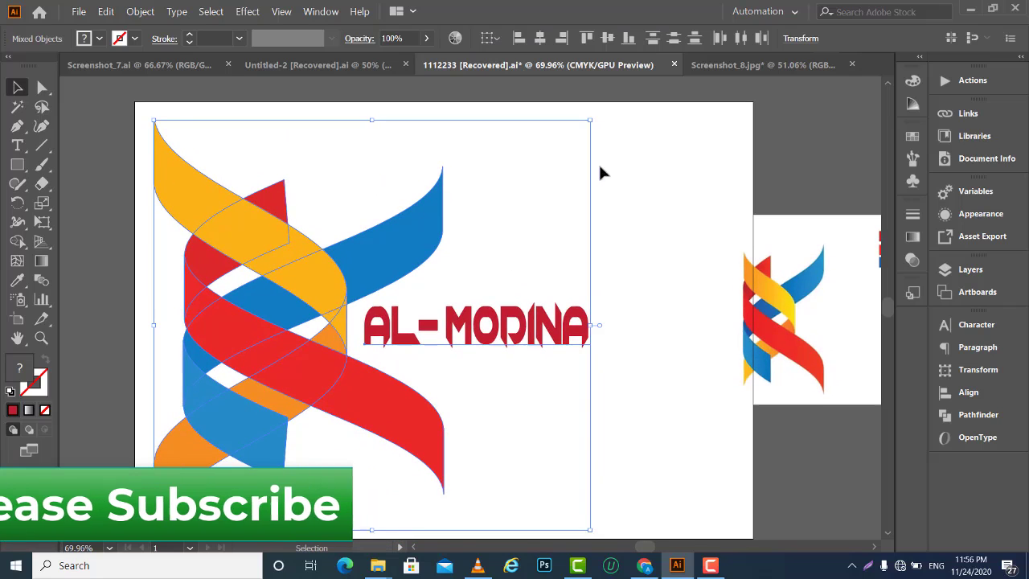
click(649, 117)
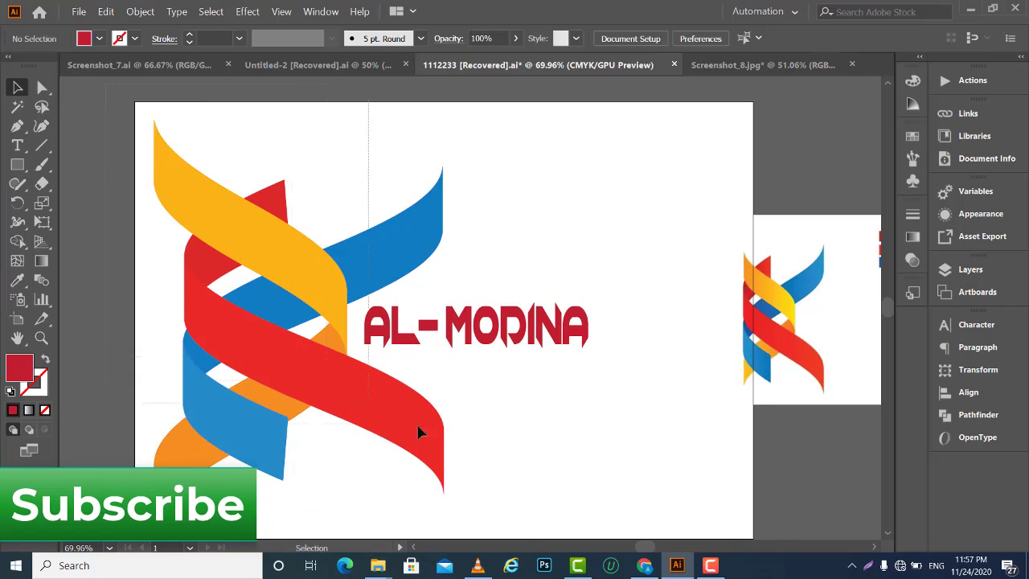
drag(183, 231, 607, 499)
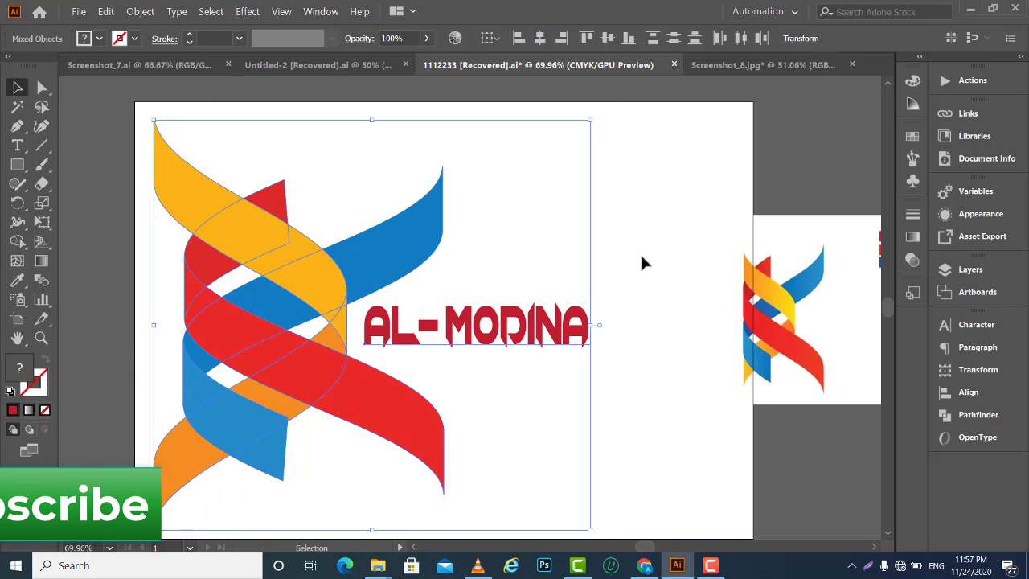
drag(644, 203, 551, 284)
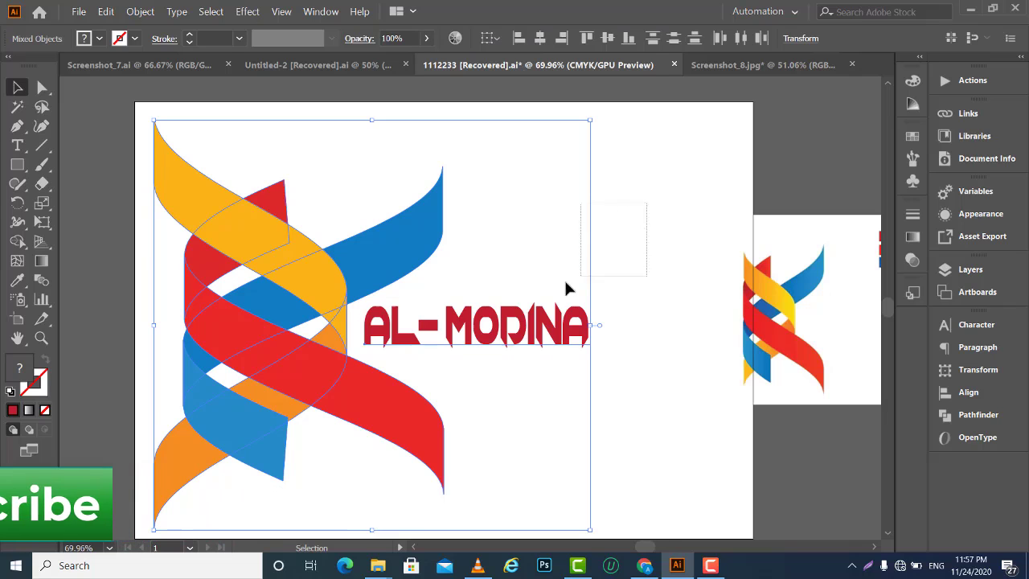